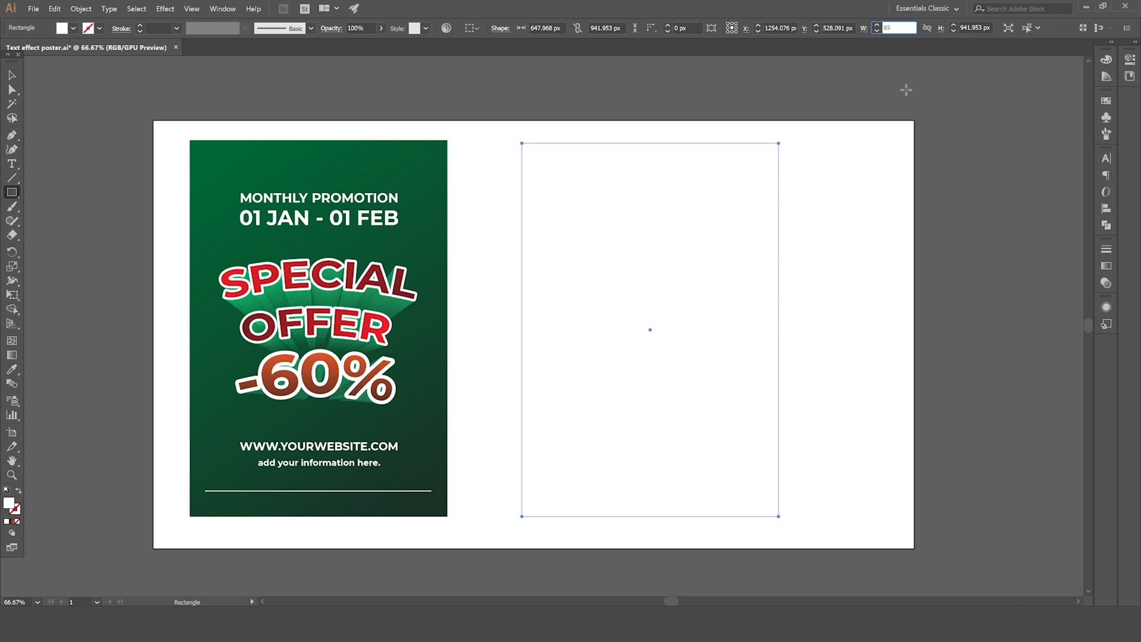
# Step: Set the white rectangle's size to 650 px wide and 950 px high
pyautogui.write('0')
pyautogui.press('Return')
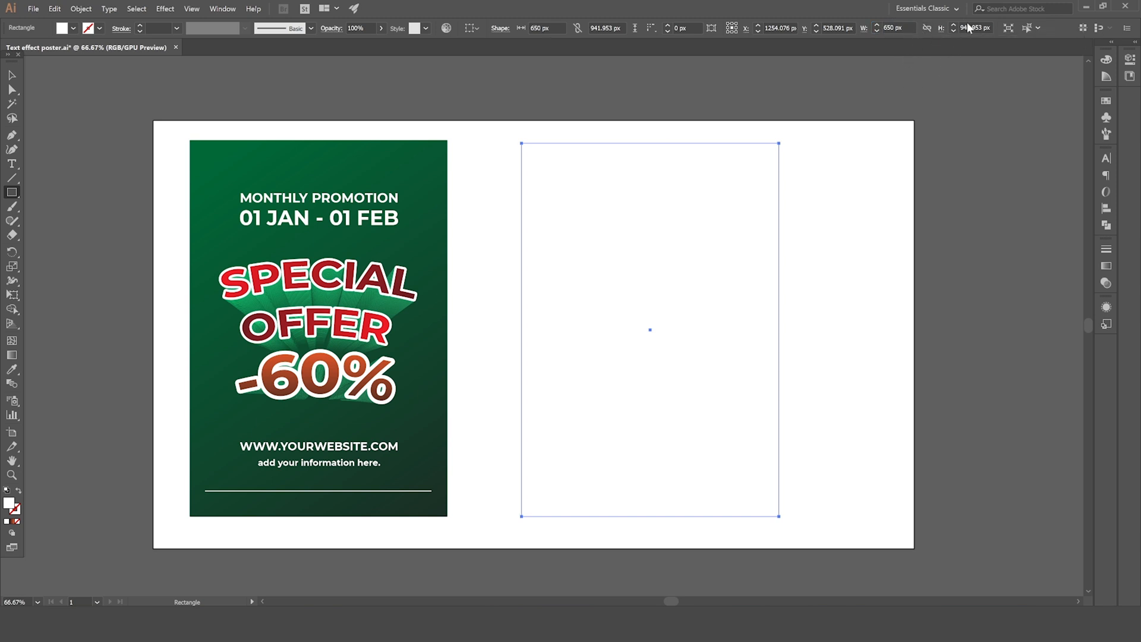
pyautogui.moveTo(967, 26); pyautogui.dragTo(991, 28)
pyautogui.write('50')
pyautogui.click(901, 28)
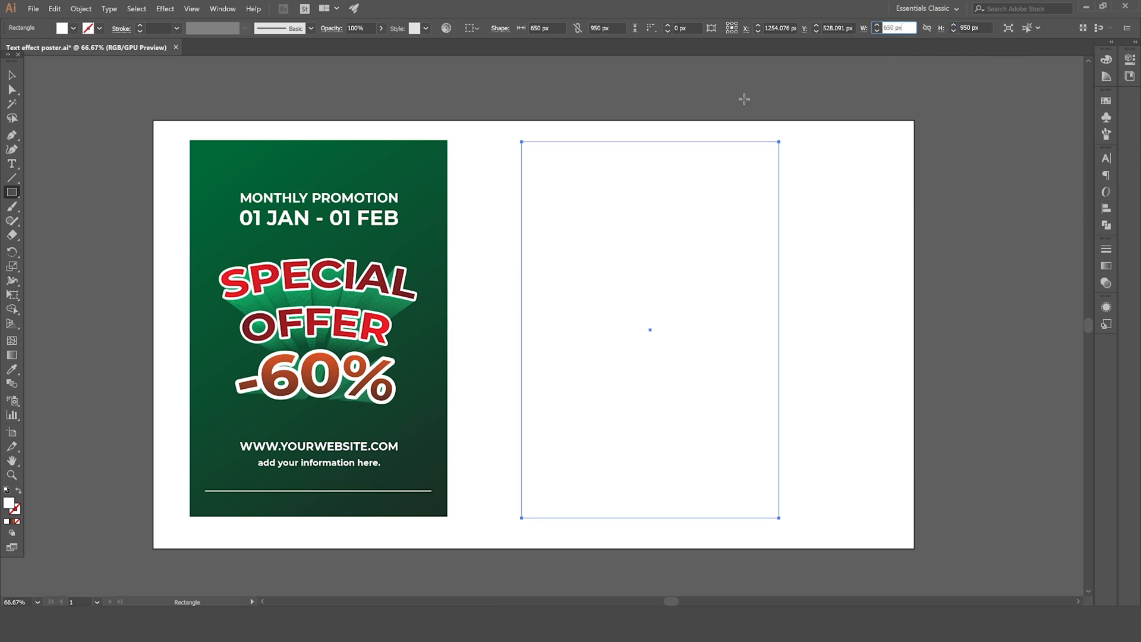
# Step: Move the white rectangle sideways, closer to the finished green poster
pyautogui.click(12, 75)
pyautogui.click(399, 98)
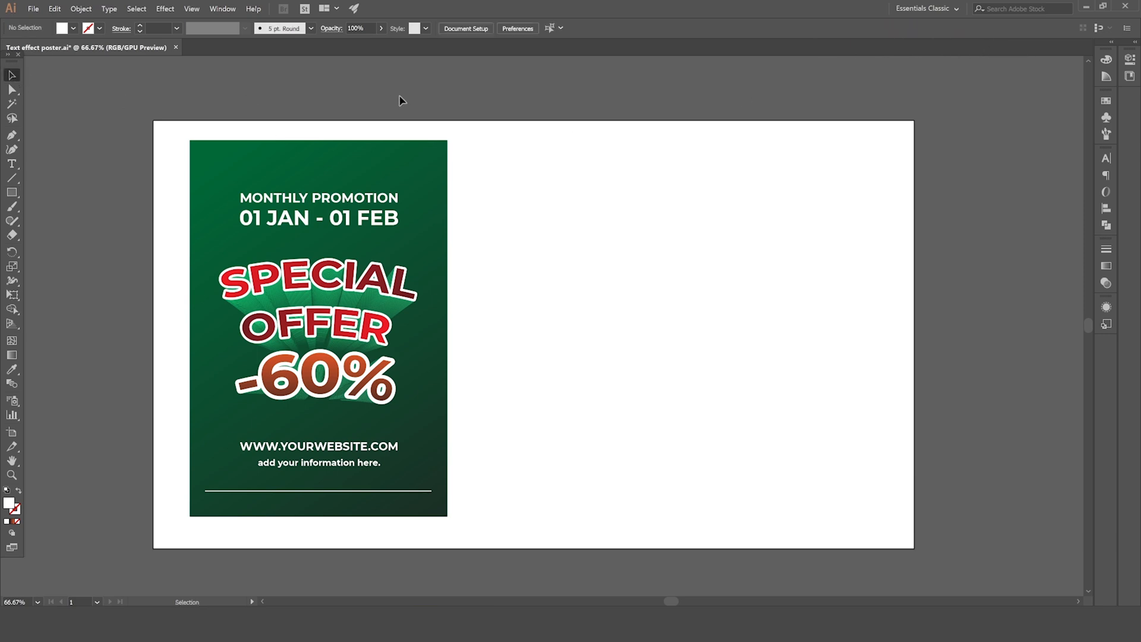
pyautogui.moveTo(589, 201); pyautogui.dragTo(576, 214)
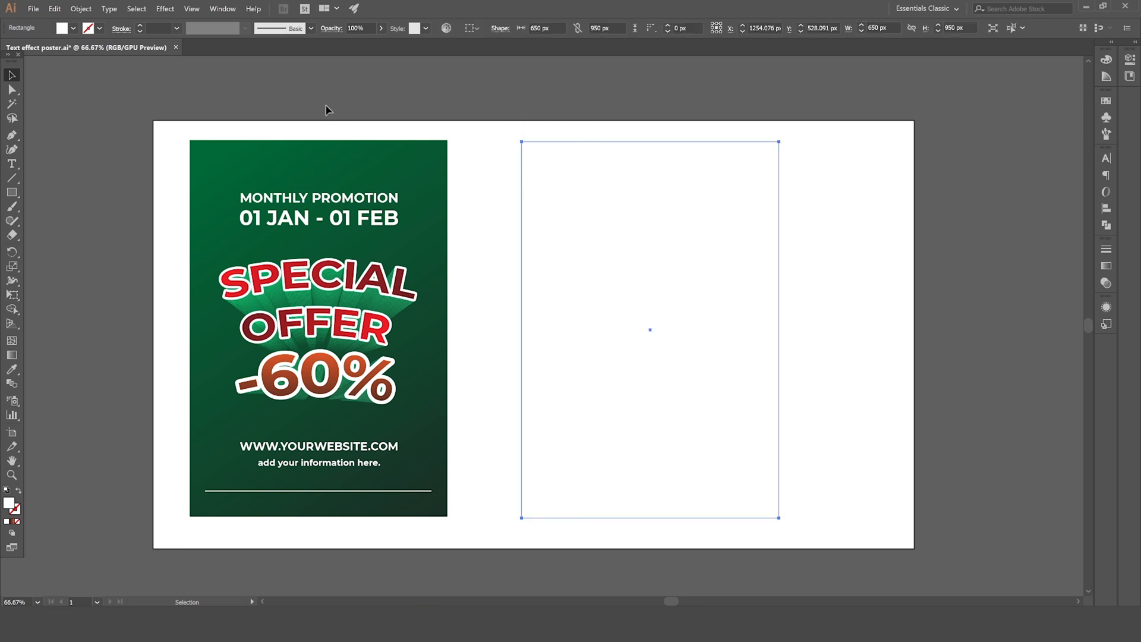
pyautogui.moveTo(523, 172); pyautogui.dragTo(485, 171)
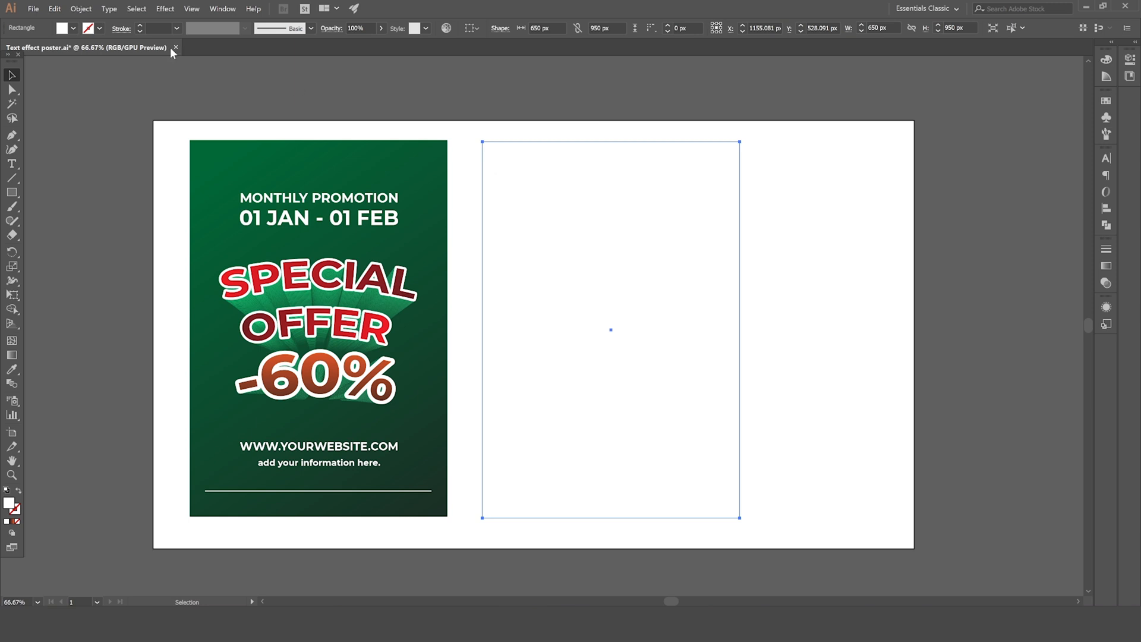
# Step: Fill the rectangle with the white-to-black linear gradient and change its white starting stop to dark green
pyautogui.click(73, 27)
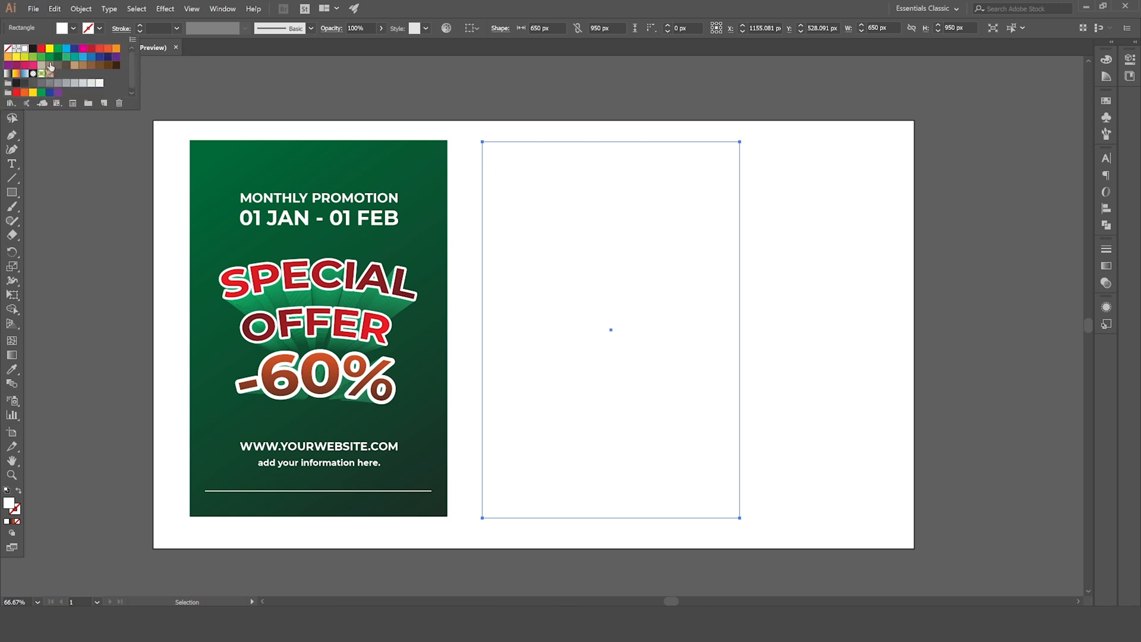
pyautogui.click(8, 73)
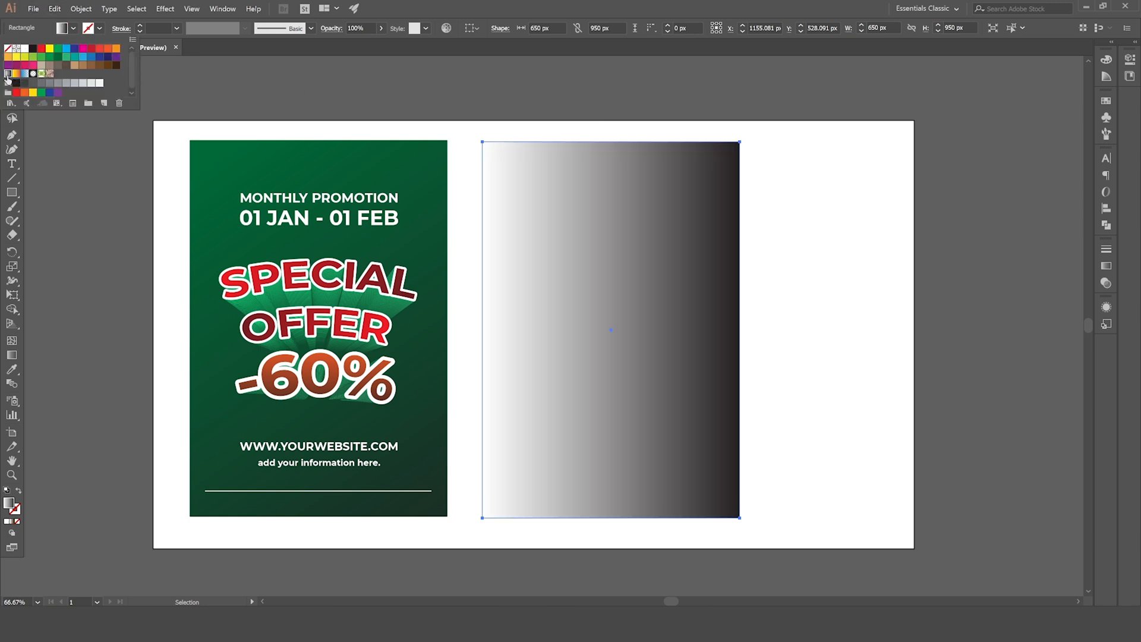
pyautogui.click(1106, 266)
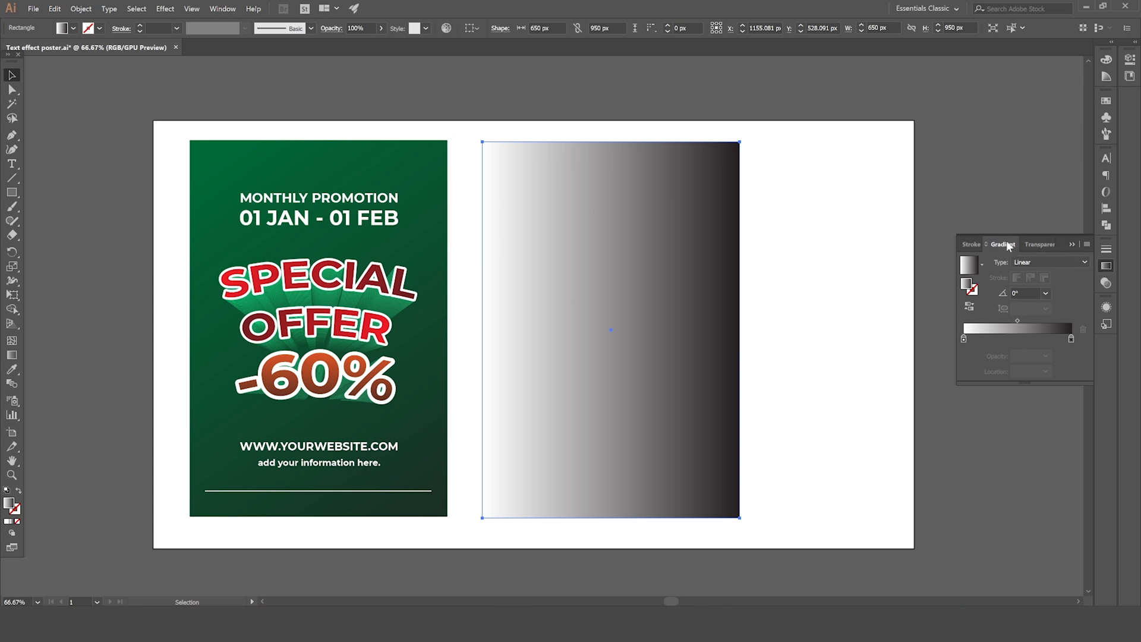
pyautogui.click(222, 9)
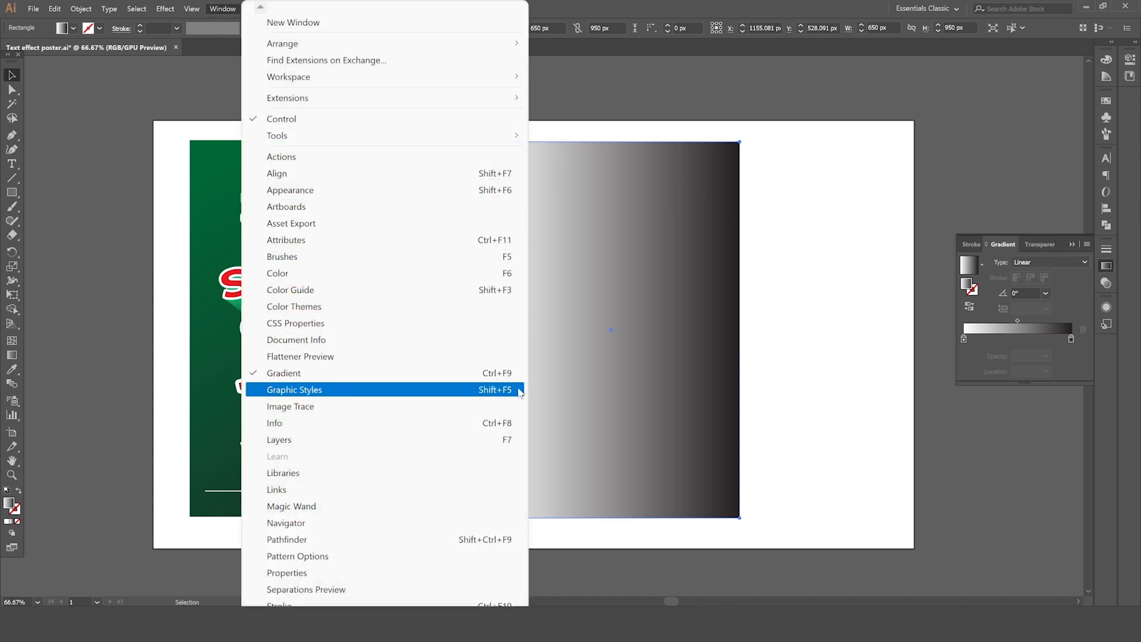
pyautogui.click(969, 322)
pyautogui.doubleClick(963, 341)
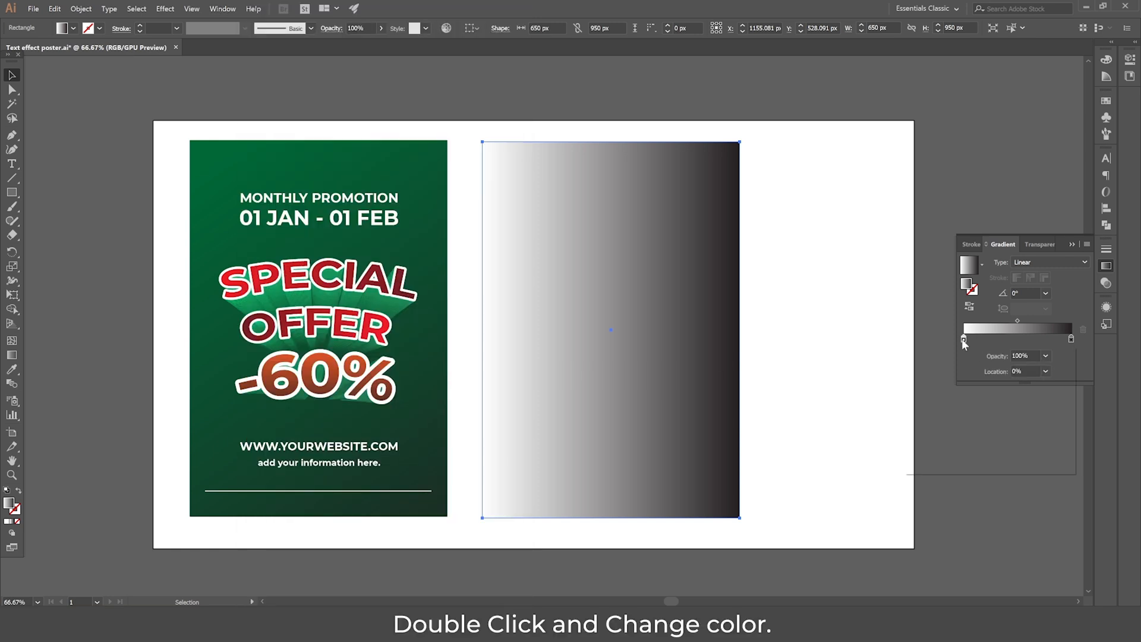
pyautogui.click(952, 386)
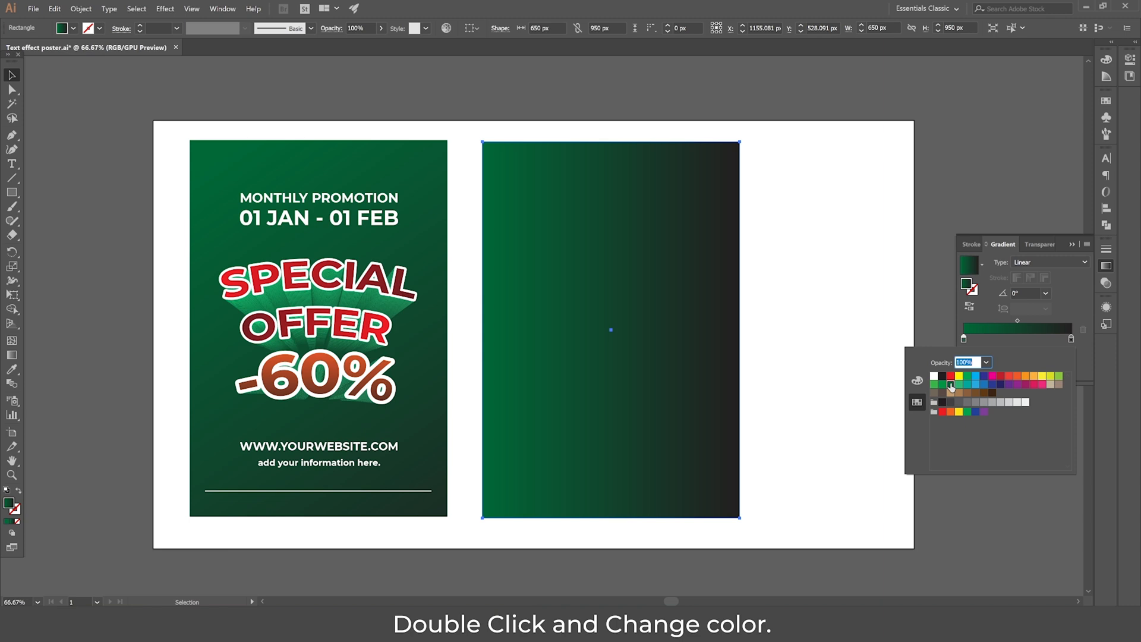
# Step: Redraw the gradient diagonally at about -55° from the rectangle's upper-left corner to just beyond its lower-right corner, and deselect it
pyautogui.click(647, 303)
pyautogui.press('g')
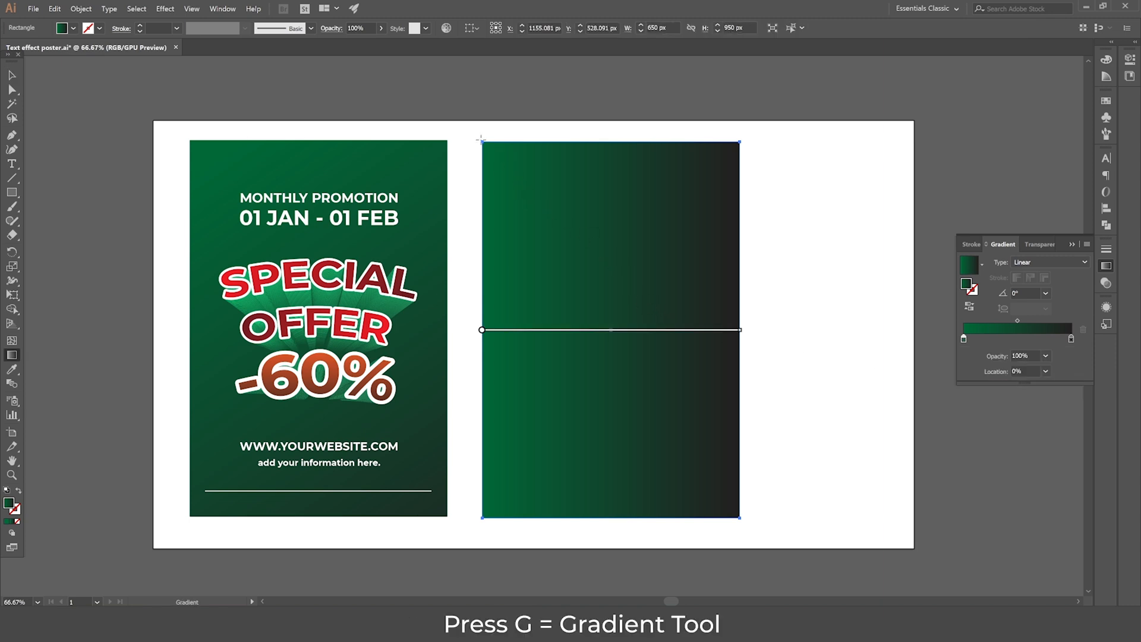
pyautogui.moveTo(477, 137)
pyautogui.mouseDown()
pyautogui.moveTo(656, 347)
pyautogui.moveTo(748, 523)
pyautogui.mouseUp()
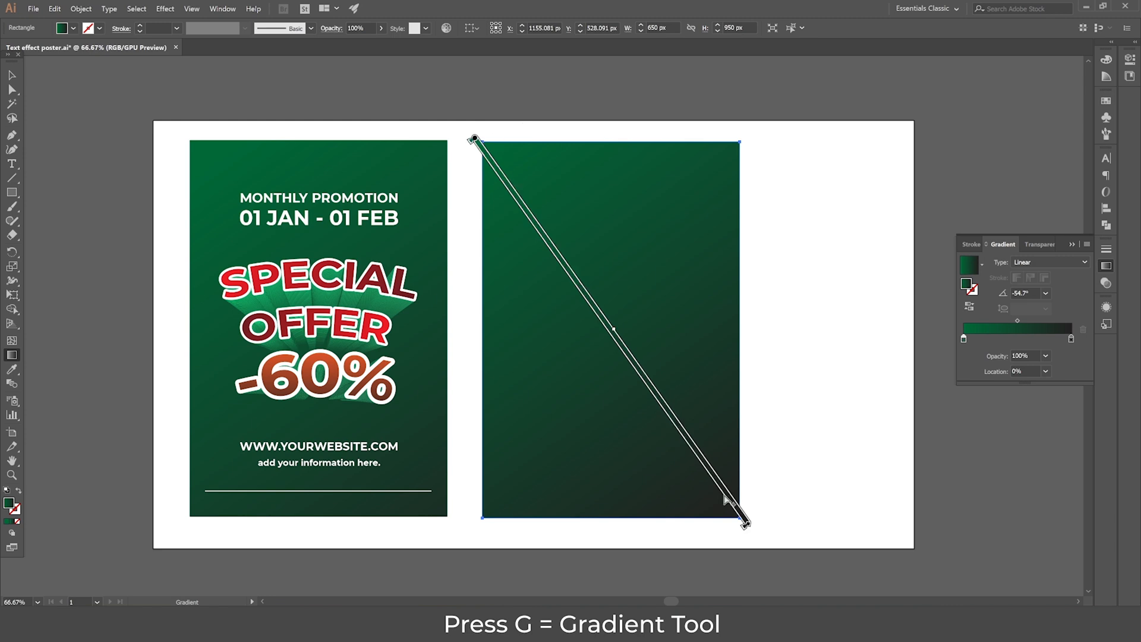
pyautogui.moveTo(749, 525); pyautogui.dragTo(761, 541)
pyautogui.click(11, 76)
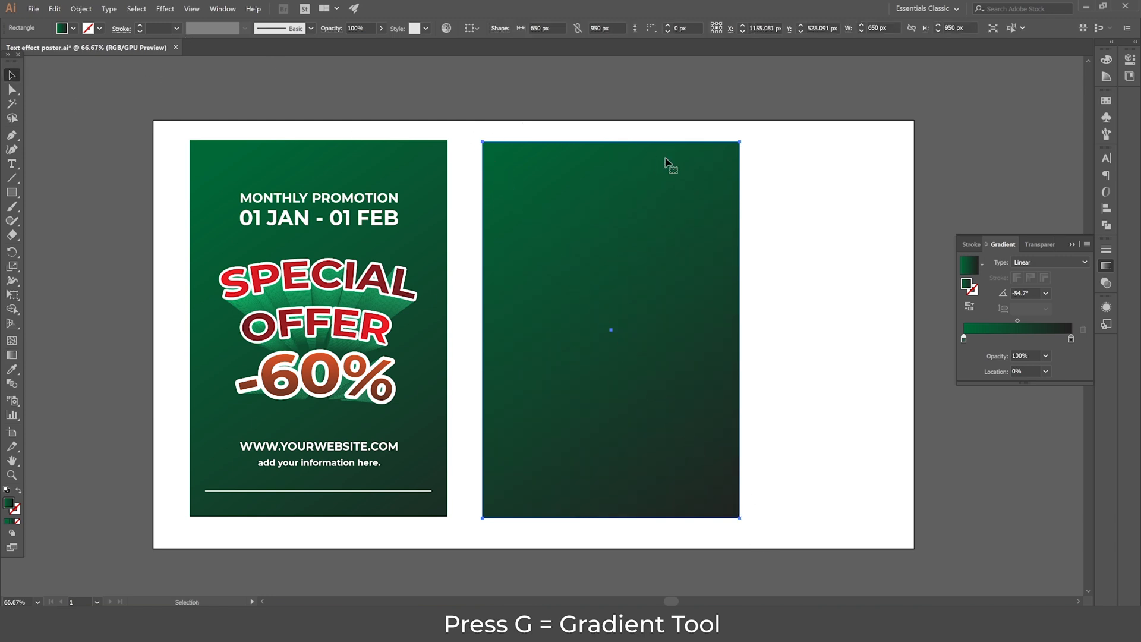
pyautogui.click(805, 140)
pyautogui.click(1073, 244)
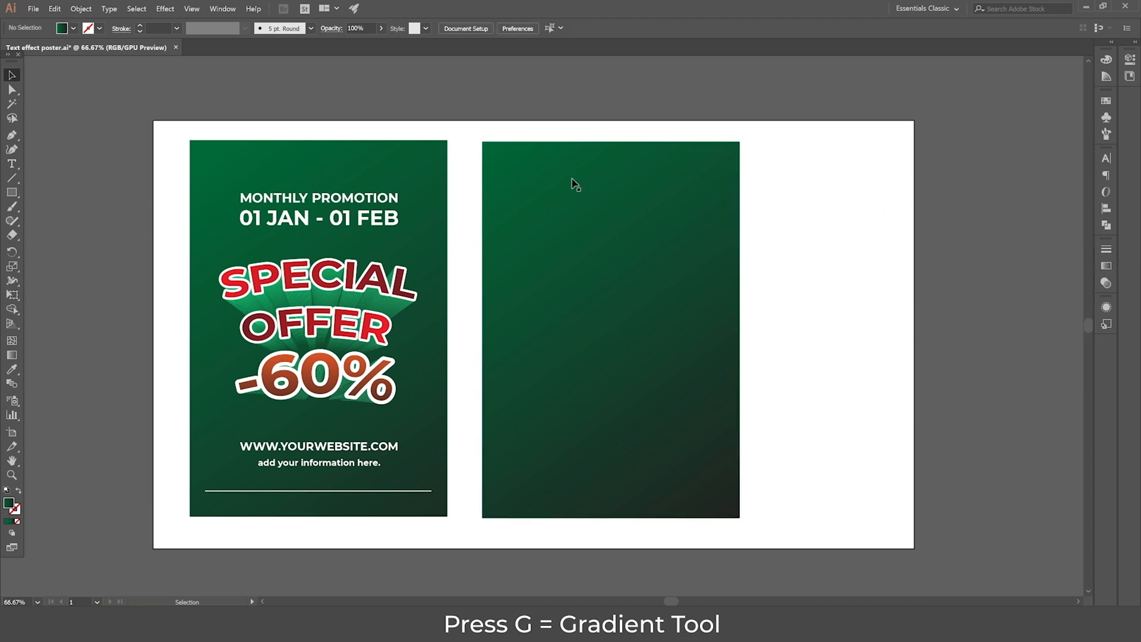
# Step: Add the text "MONTHLY PROMOTION" near the top of the new green rectangle and fill it white
pyautogui.click(11, 164)
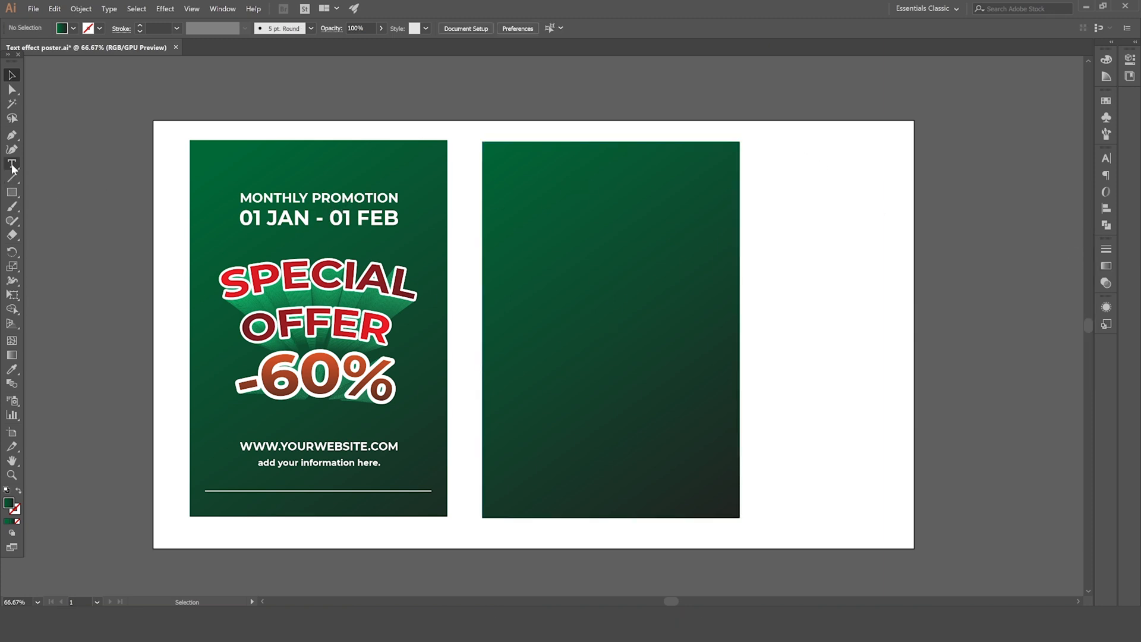
pyautogui.click(535, 202)
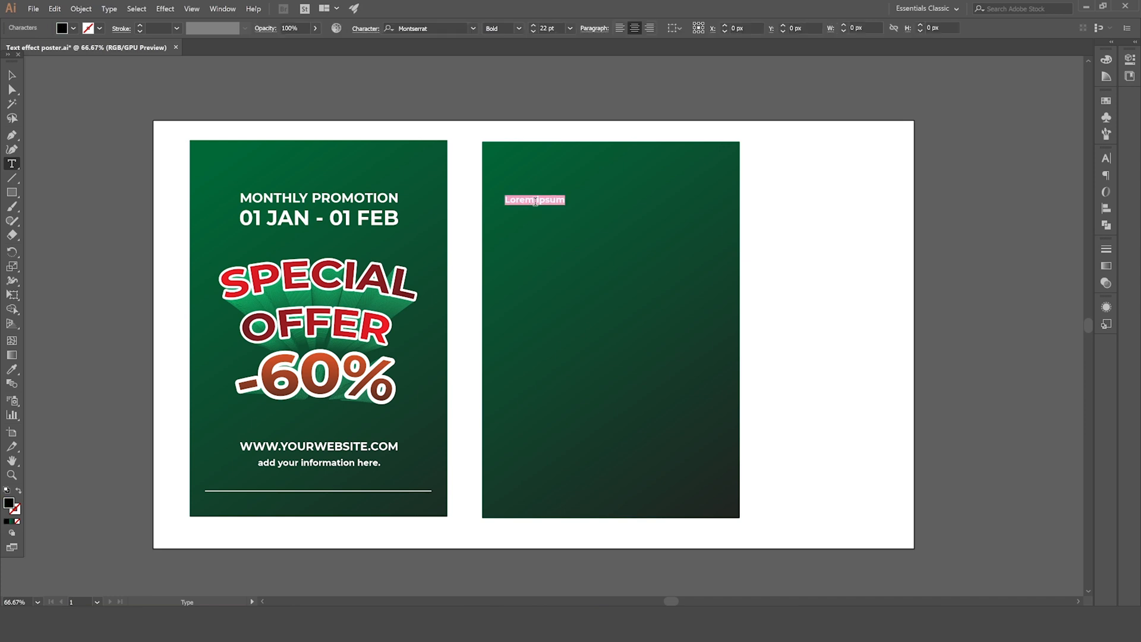
pyautogui.write('MO')
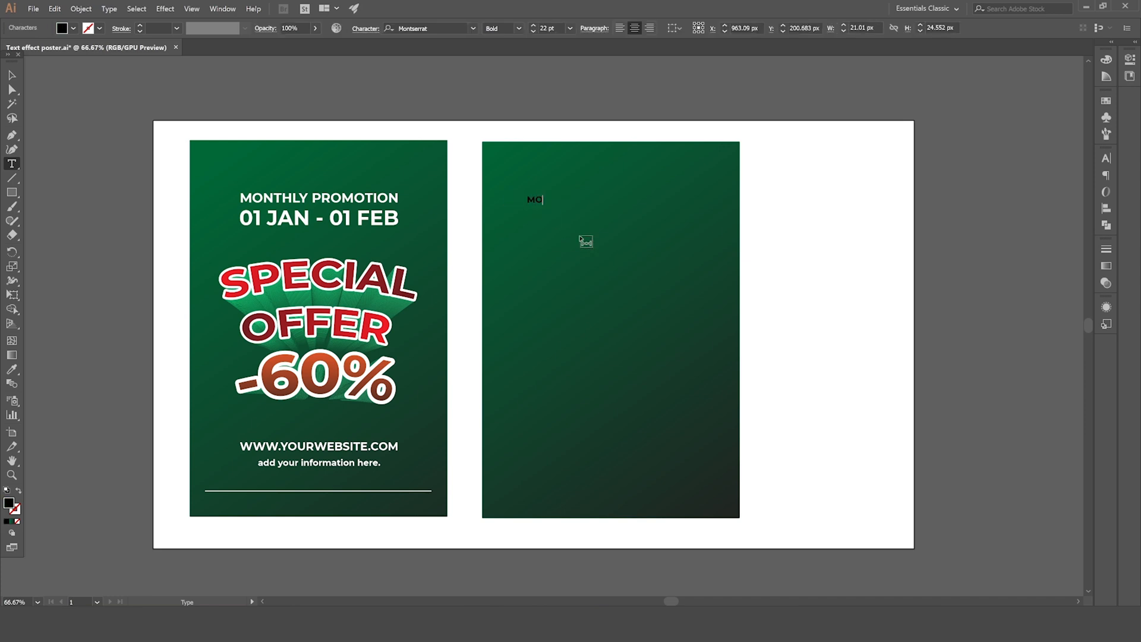
pyautogui.write('NTHLY PROMOTION')
pyautogui.click(12, 75)
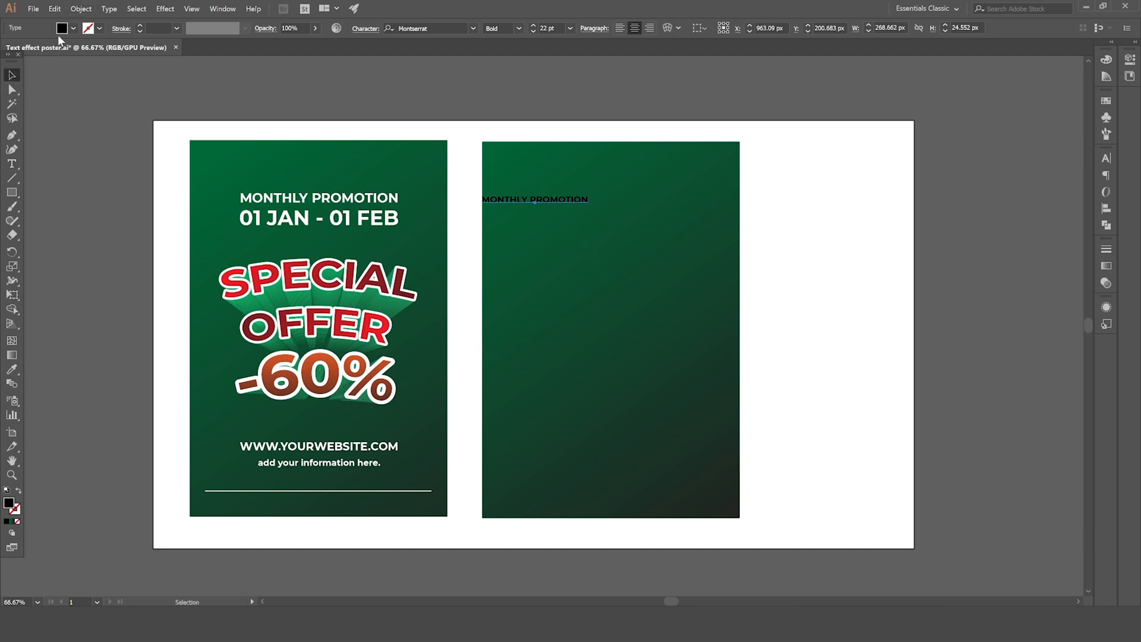
pyautogui.click(62, 29)
pyautogui.click(23, 50)
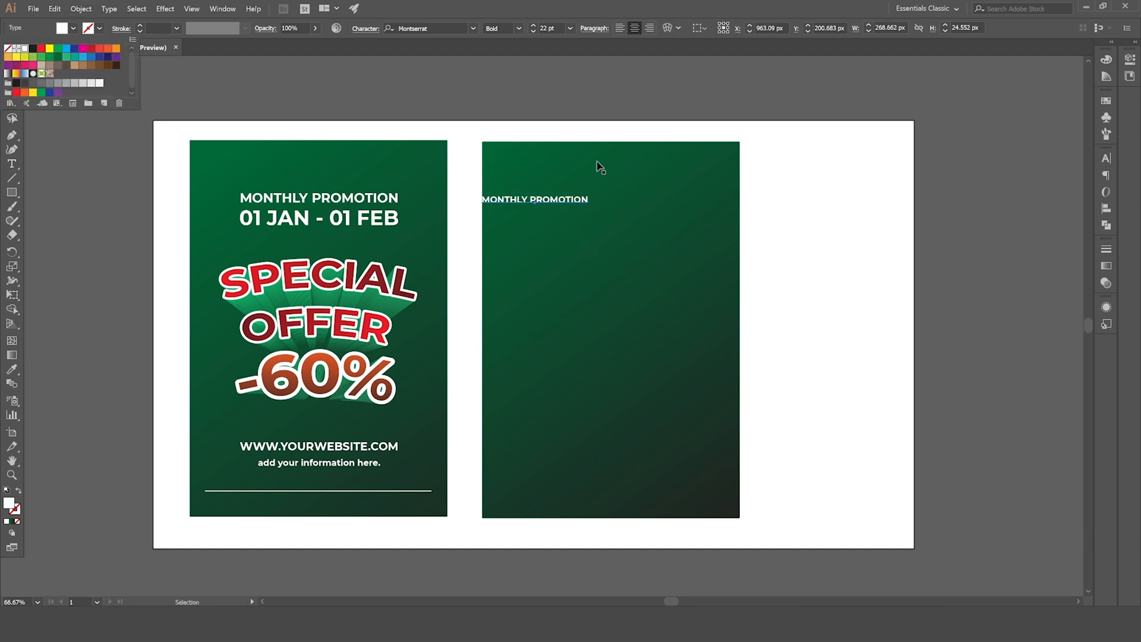
pyautogui.click(635, 27)
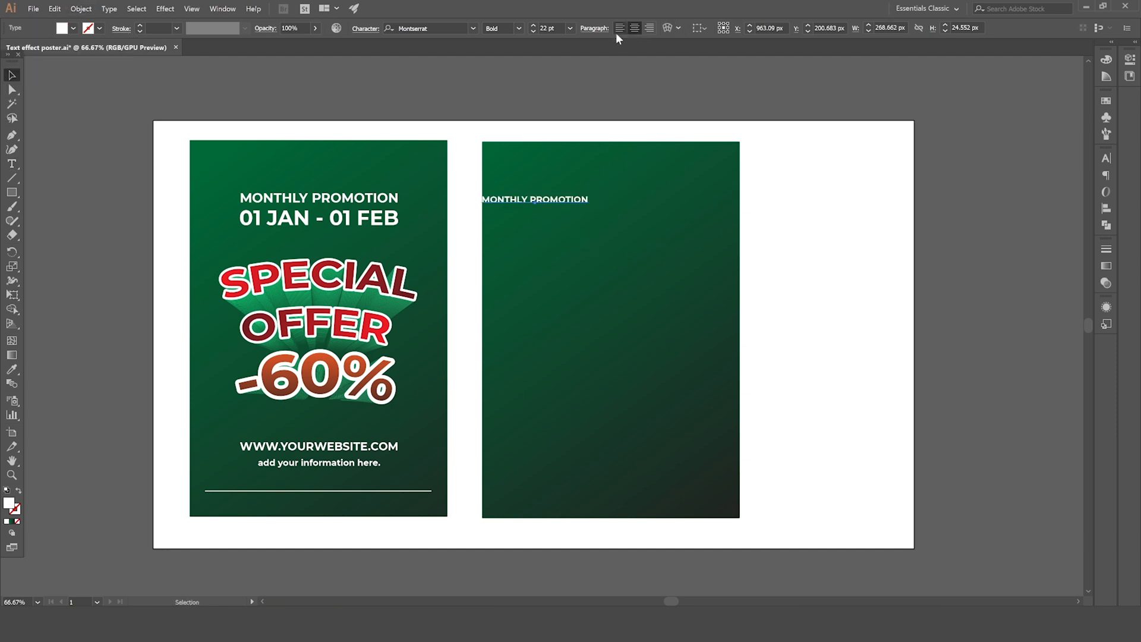
# Step: Set the "MONTHLY PROMOTION" text to 36 pt and move it to the horizontal middle of the green rectangle
pyautogui.click(534, 25)
pyautogui.click(534, 25)
pyautogui.click(533, 25)
pyautogui.click(534, 25)
pyautogui.click(534, 25)
pyautogui.click(534, 25)
pyautogui.click(534, 25)
pyautogui.click(534, 25)
pyautogui.click(533, 25)
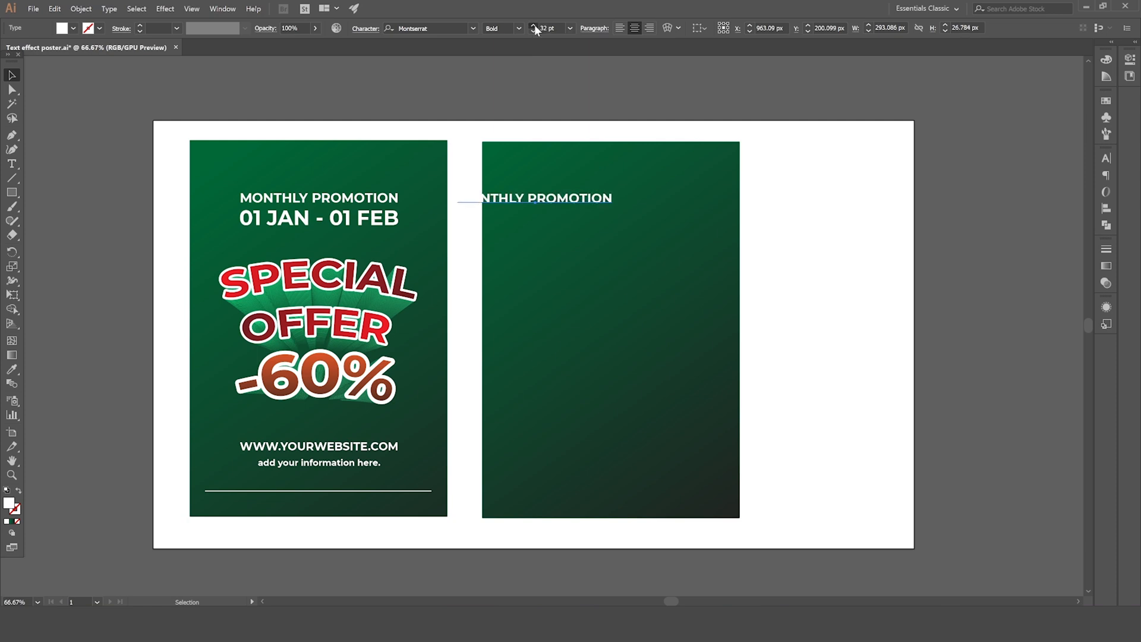
pyautogui.click(534, 24)
pyautogui.click(534, 25)
pyautogui.click(534, 25)
pyautogui.click(534, 25)
pyautogui.click(534, 25)
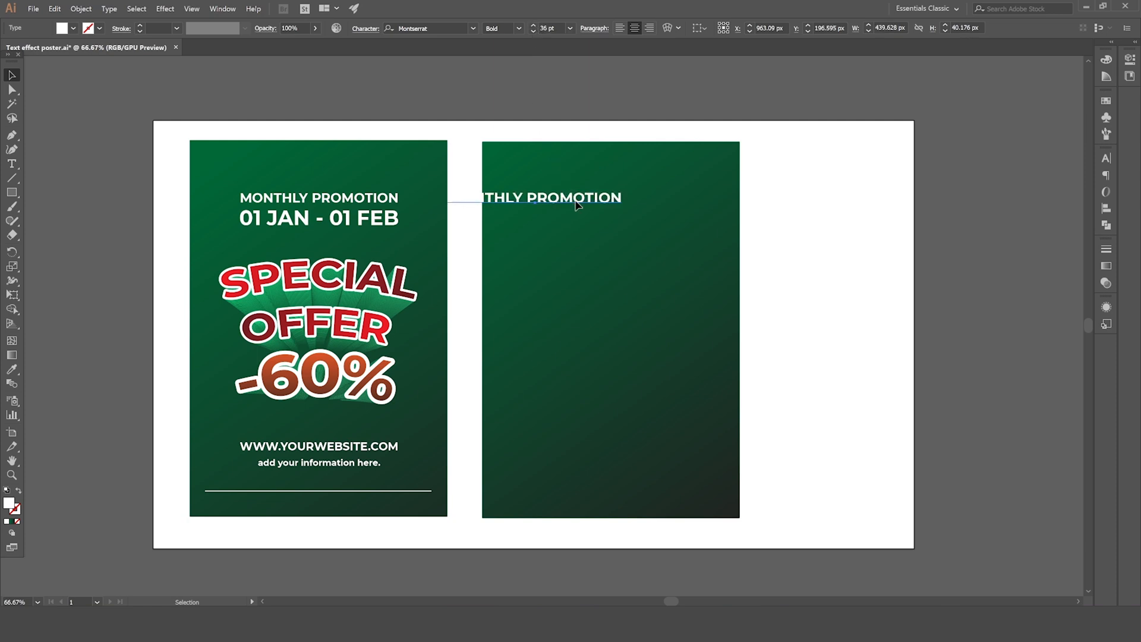
pyautogui.moveTo(575, 201); pyautogui.dragTo(649, 204)
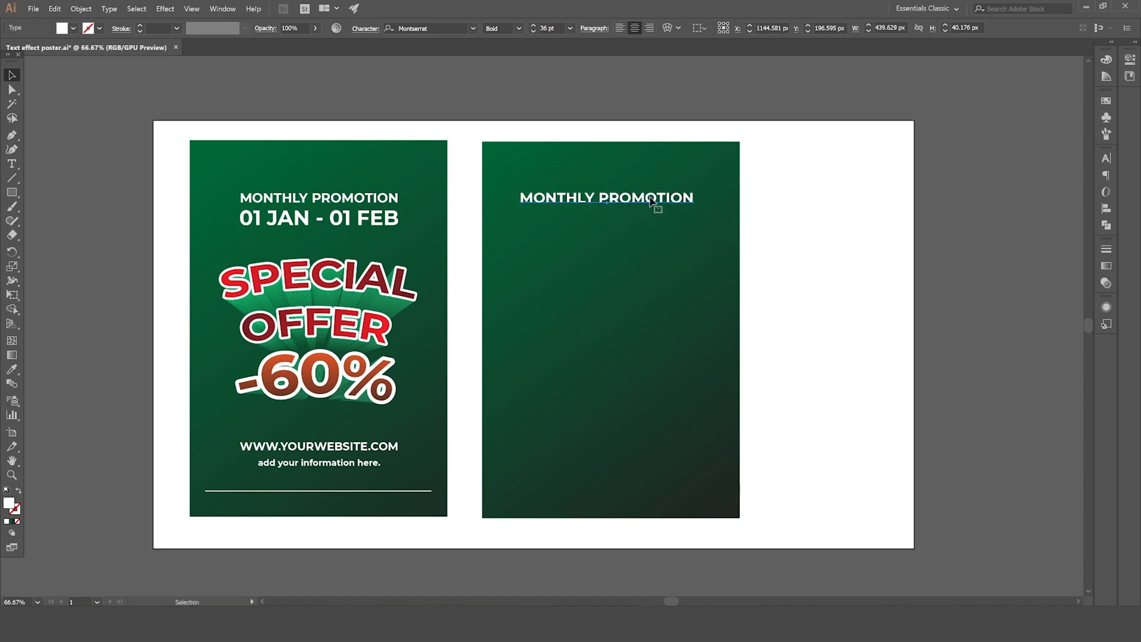
# Step: Duplicate the "MONTHLY PROMOTION" line directly below and change the copy's text to "01 JAN - 01 FEB"
pyautogui.moveTo(652, 203); pyautogui.dragTo(502, 223)
pyautogui.doubleClick(650, 224)
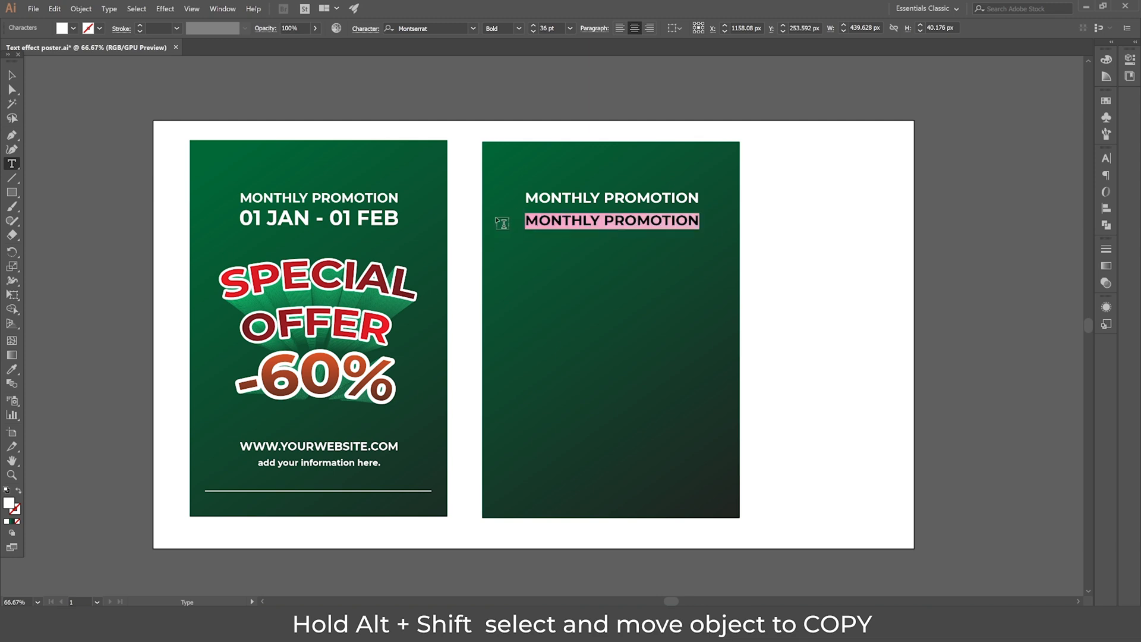
pyautogui.write('01 J')
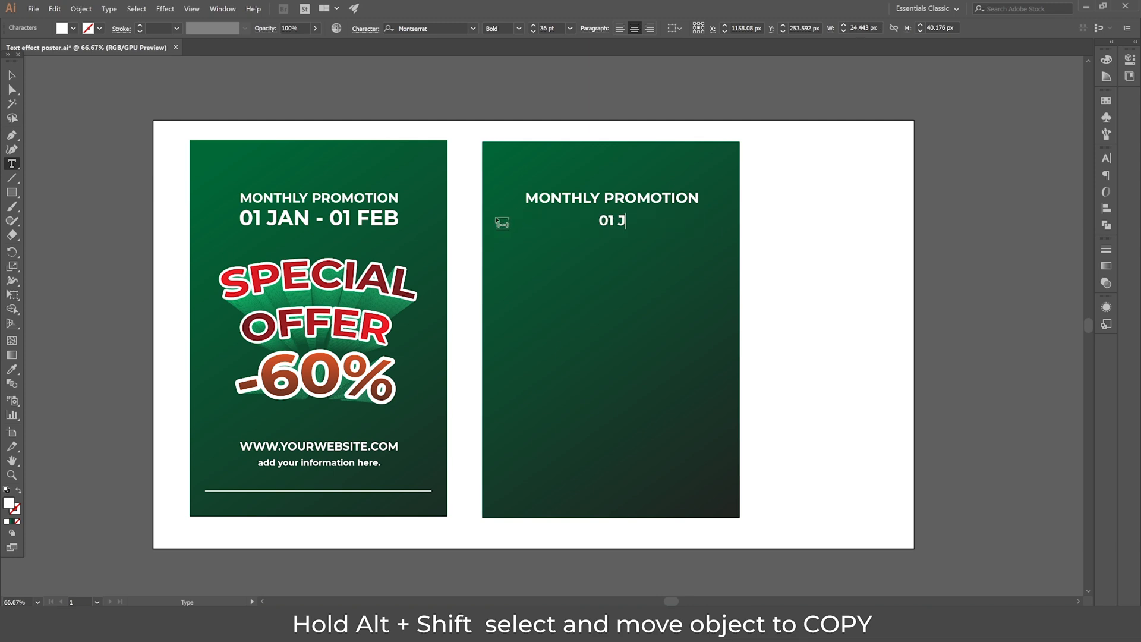
pyautogui.write('AN - )')
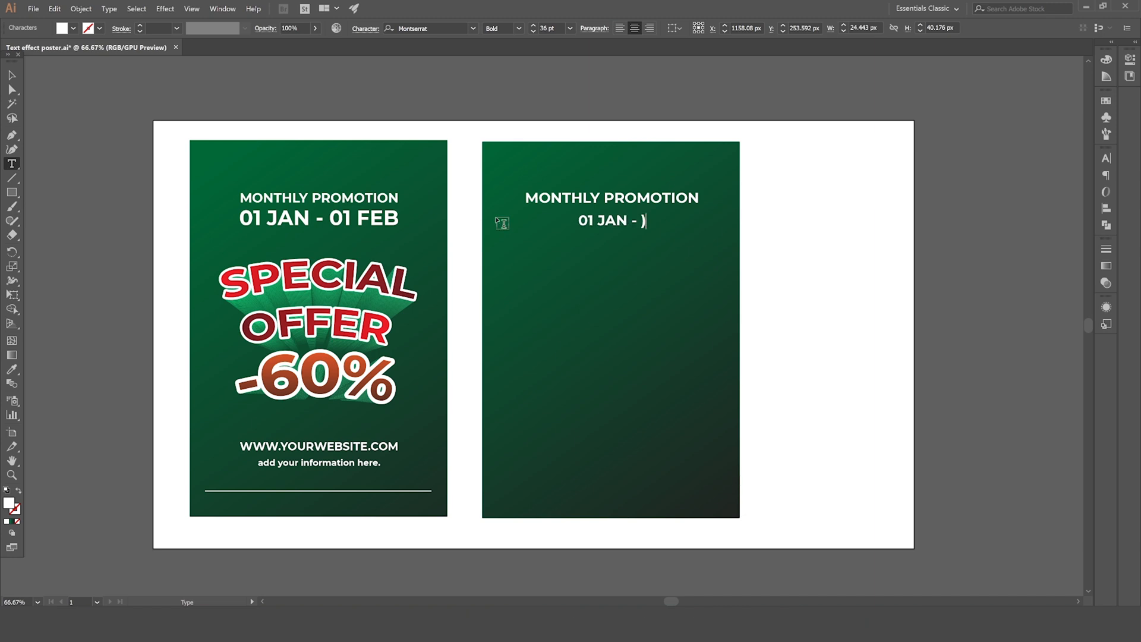
pyautogui.press('BackSpace')
pyautogui.write('01 F')
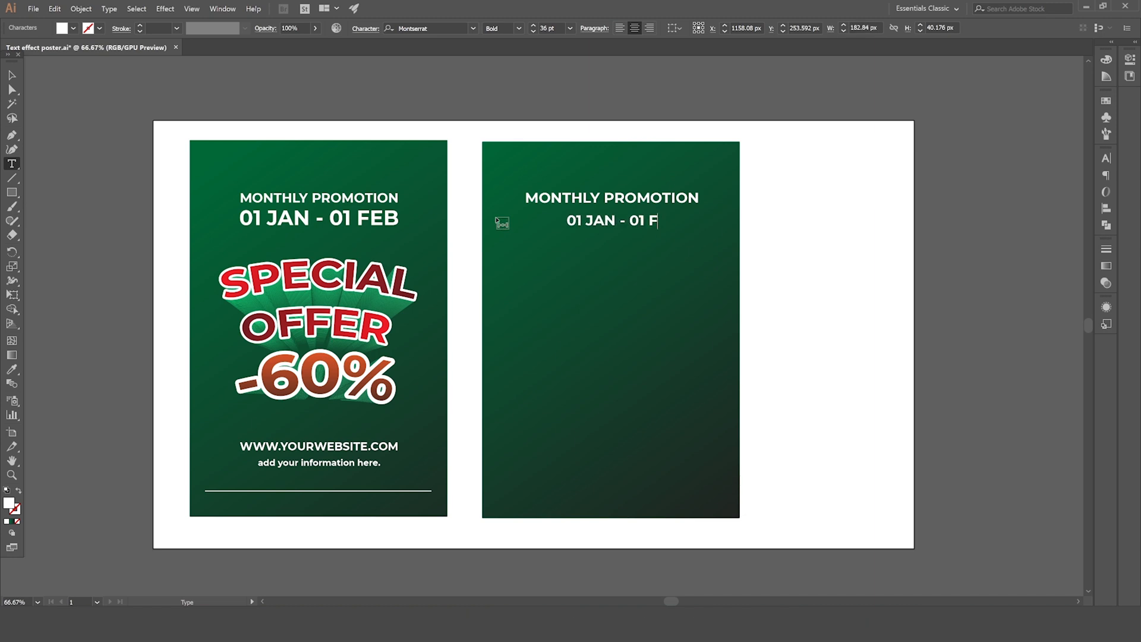
pyautogui.write('EB')
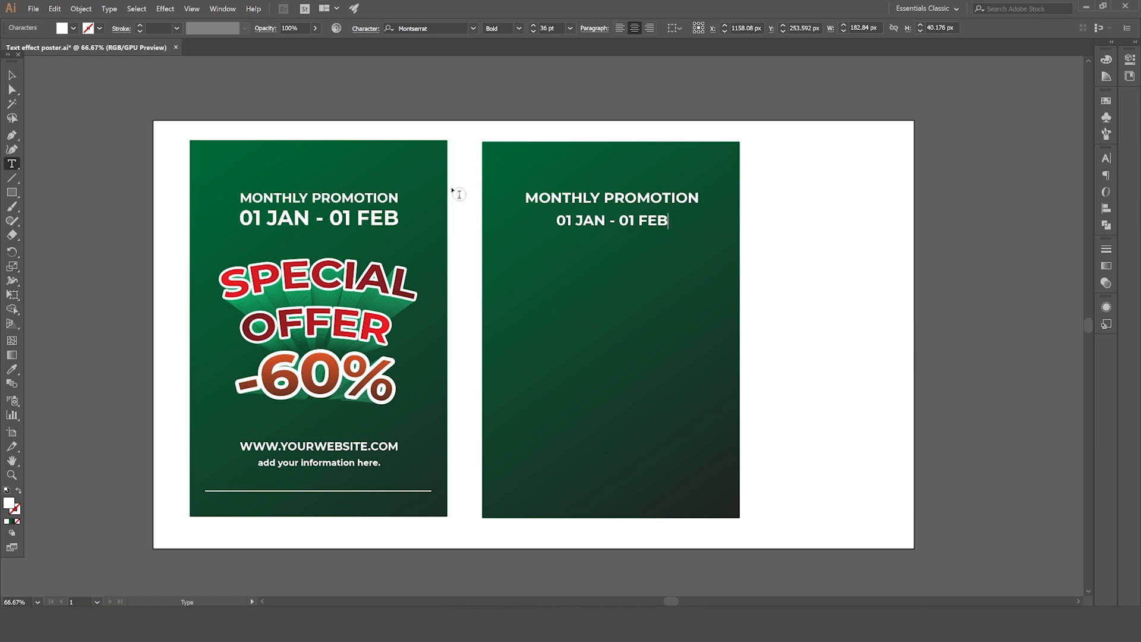
pyautogui.click(12, 76)
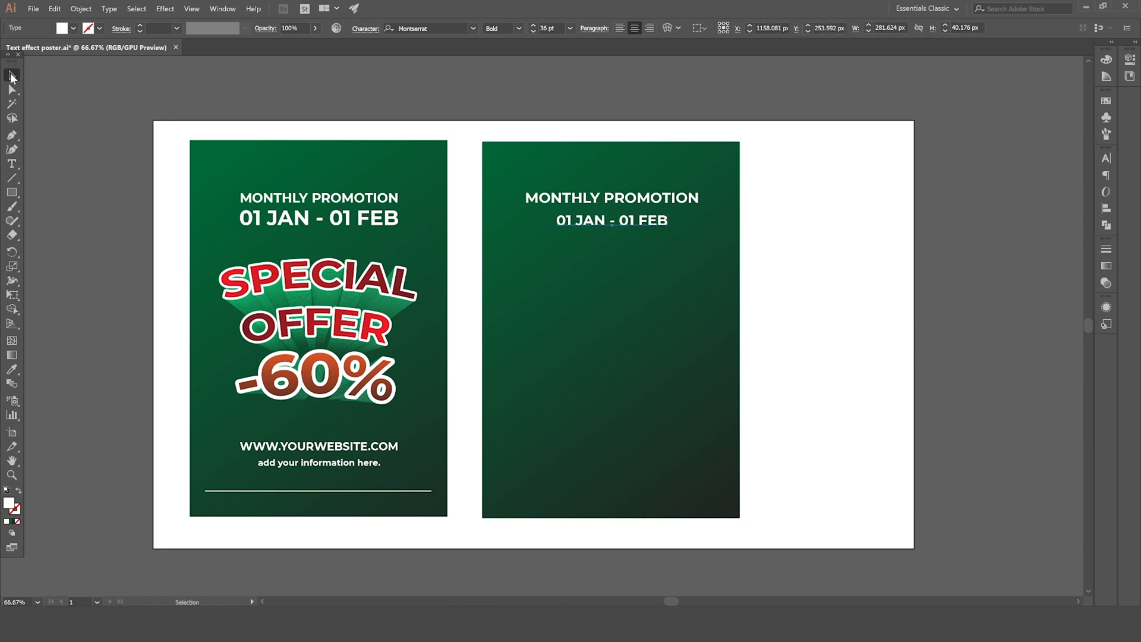
# Step: Set the "01 JAN - 01 FEB" line to 57 pt and nudge it about 3 px down
pyautogui.click(534, 25)
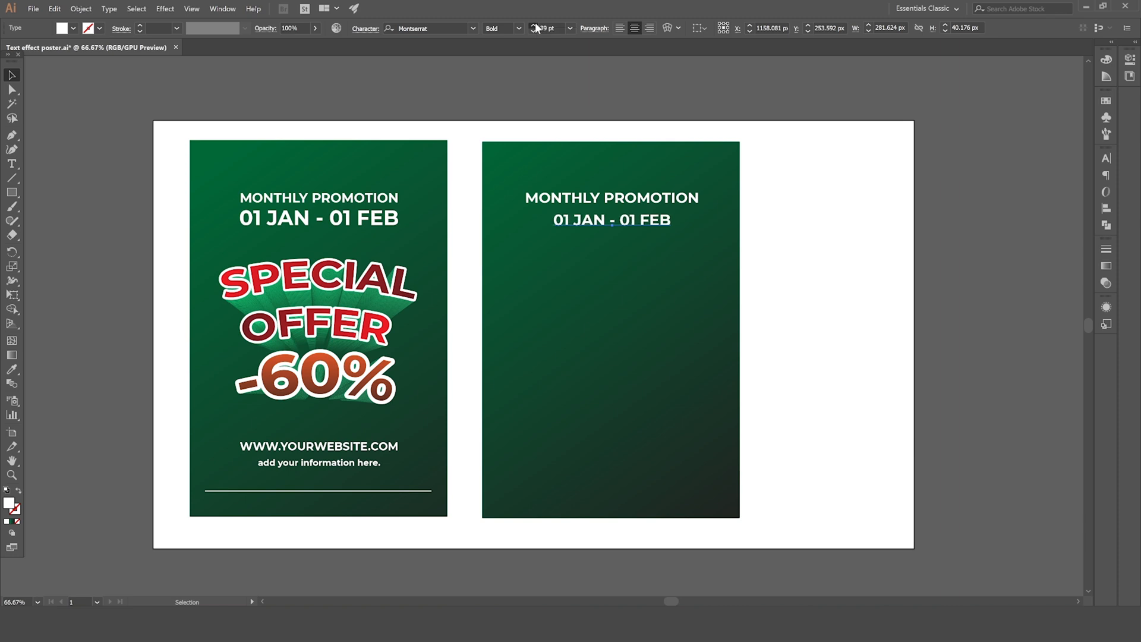
pyautogui.click(533, 25)
pyautogui.click(533, 26)
pyautogui.click(533, 26)
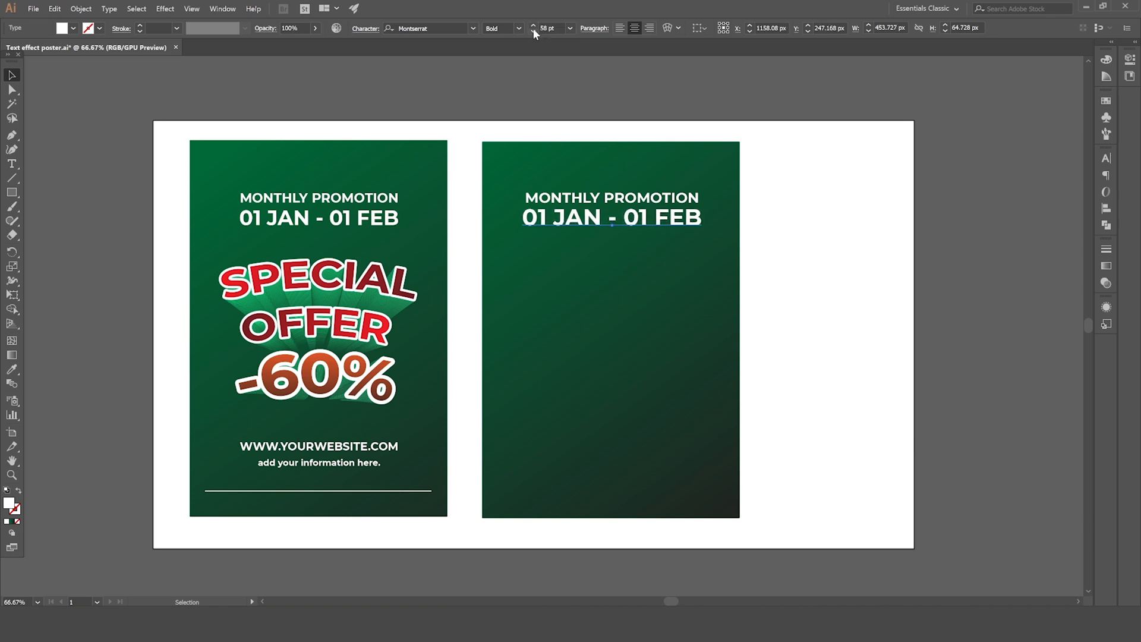
pyautogui.click(532, 28)
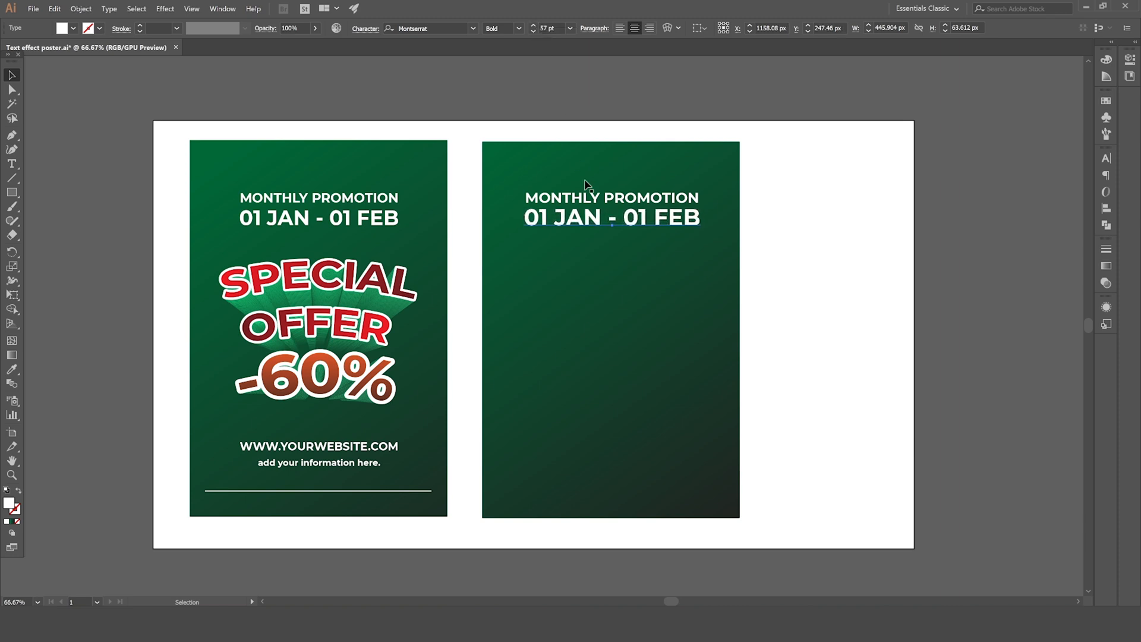
pyautogui.press('Down')
pyautogui.press('Down')
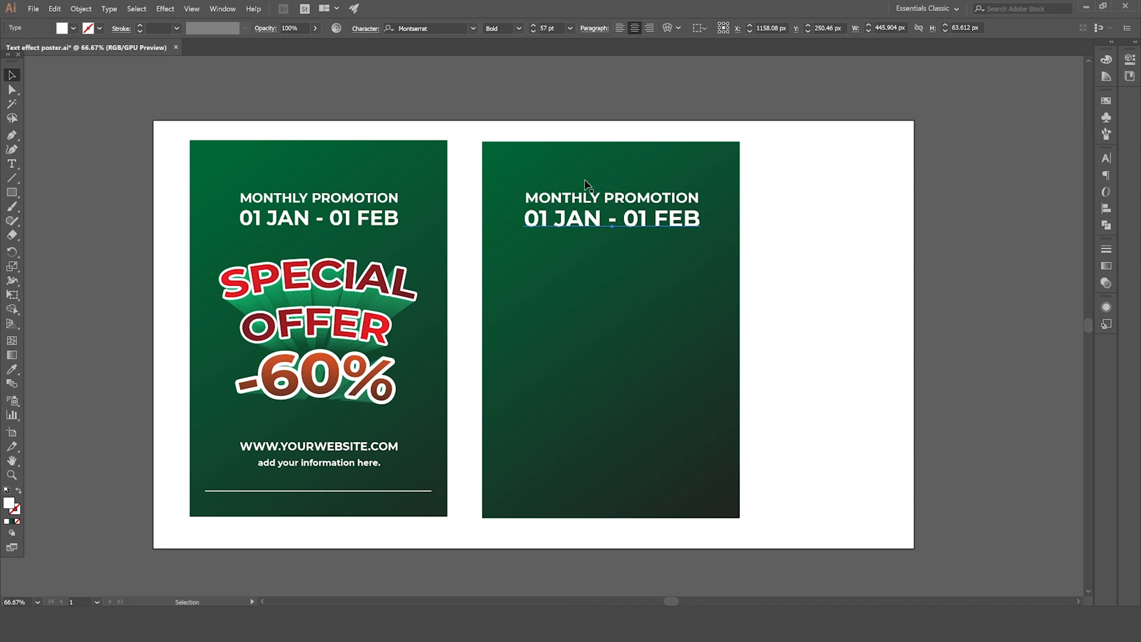
# Step: Scale the "MONTHLY PROMOTION" and "01 JAN - 01 FEB" lines down together around their centre to about 388 px wide
pyautogui.keyDown('shift'); pyautogui.click(613, 200); pyautogui.keyUp('shift')
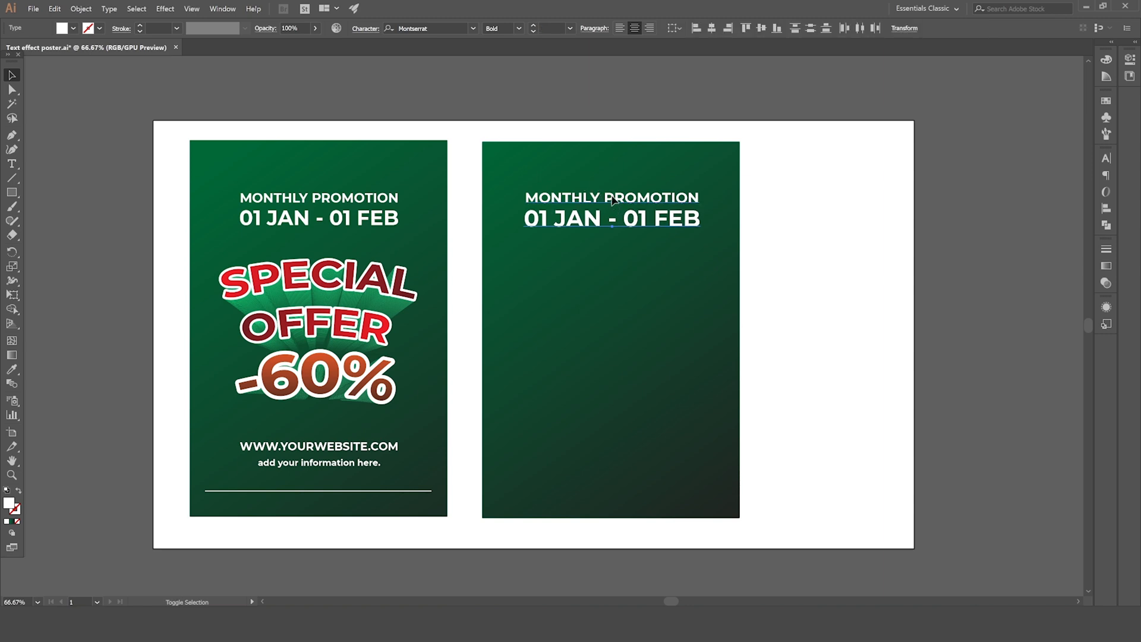
pyautogui.click(13, 297)
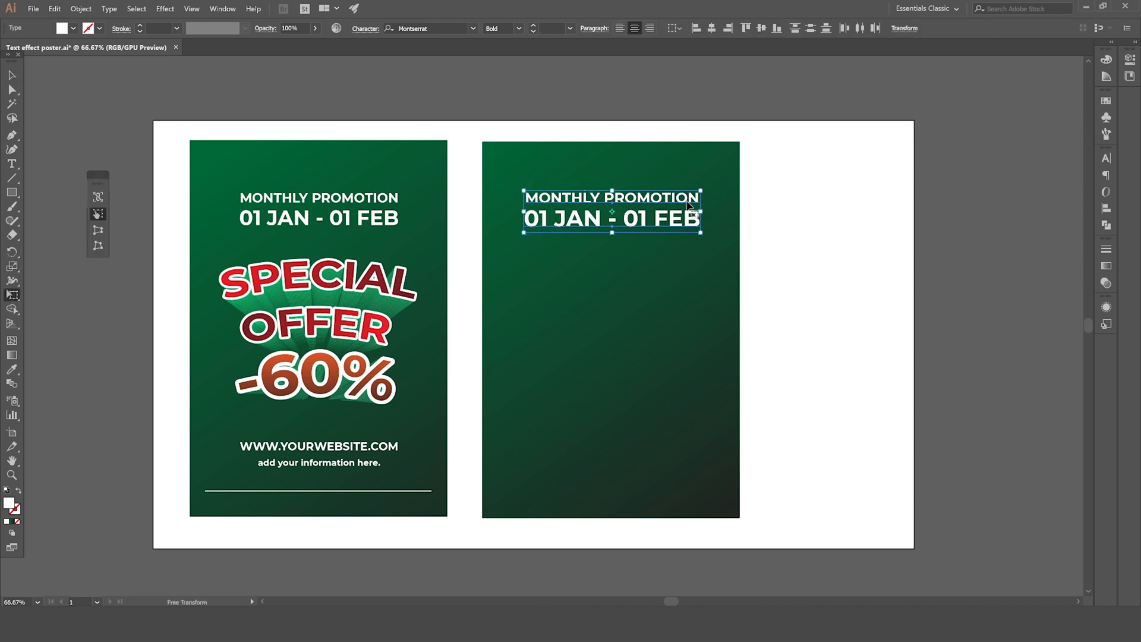
pyautogui.moveTo(701, 232); pyautogui.dragTo(690, 230)
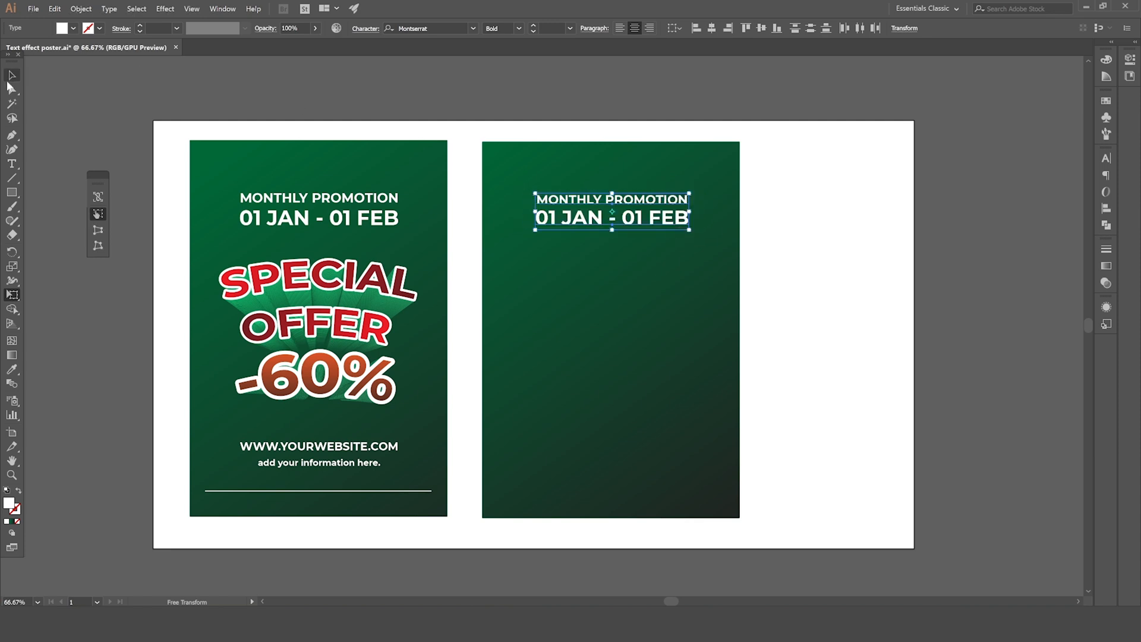
pyautogui.press('v')
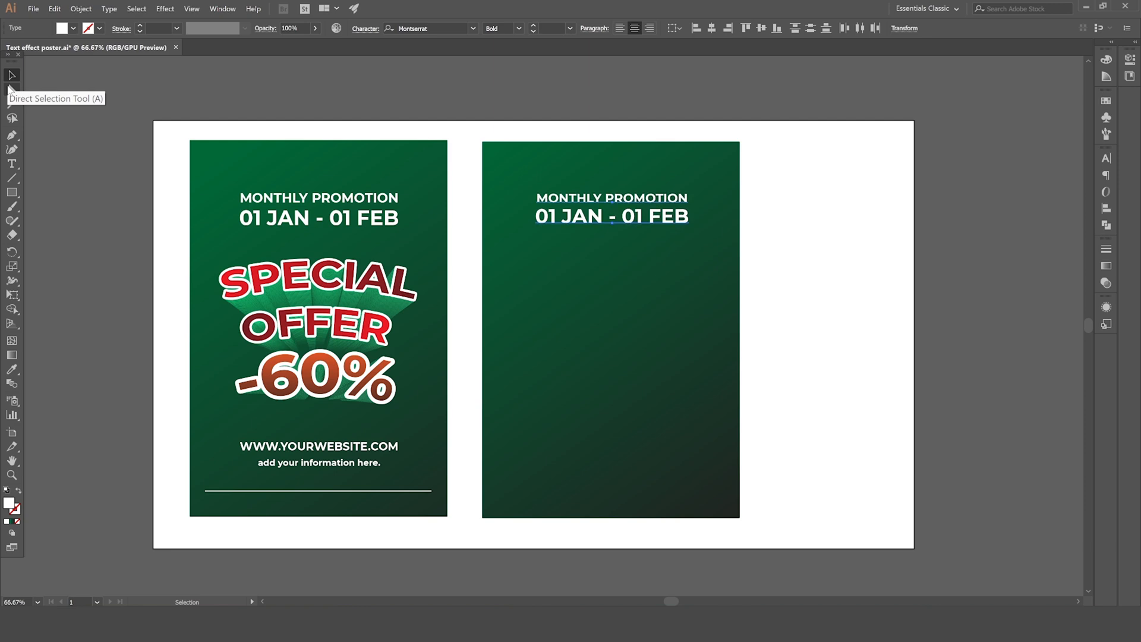
pyautogui.click(847, 271)
# Step: Duplicate the "01 JAN - 01 FEB" line straight below itself and change the copy's text to "SPECIAL"
pyautogui.click(627, 227)
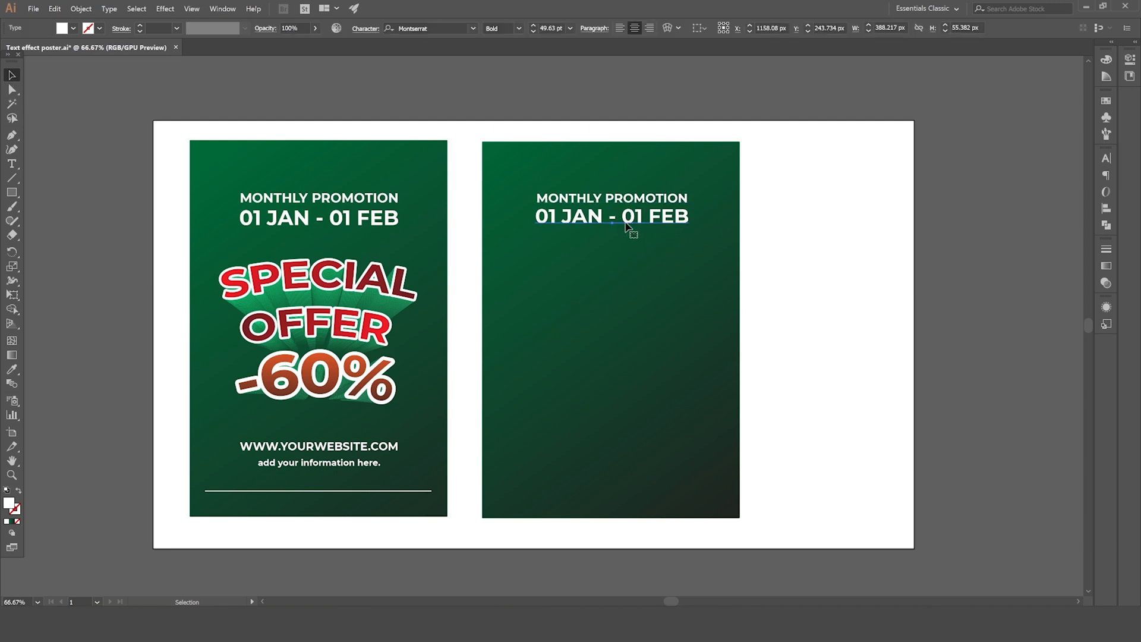
pyautogui.moveTo(626, 225); pyautogui.dragTo(633, 268)
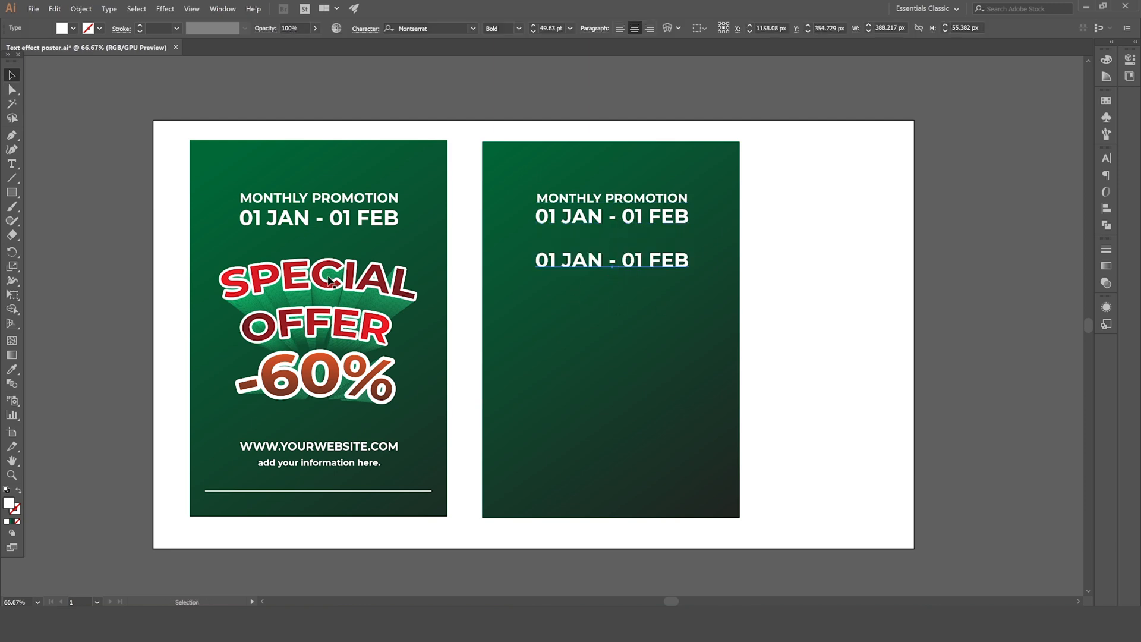
pyautogui.doubleClick(680, 259)
pyautogui.moveTo(684, 257); pyautogui.dragTo(470, 261)
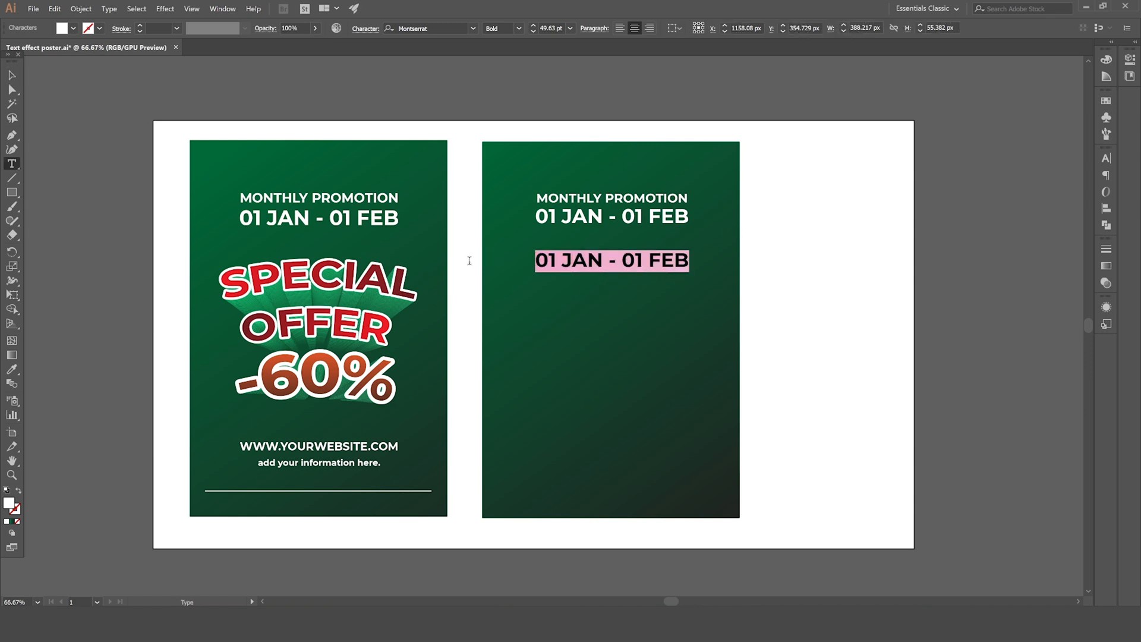
pyautogui.write('SPE')
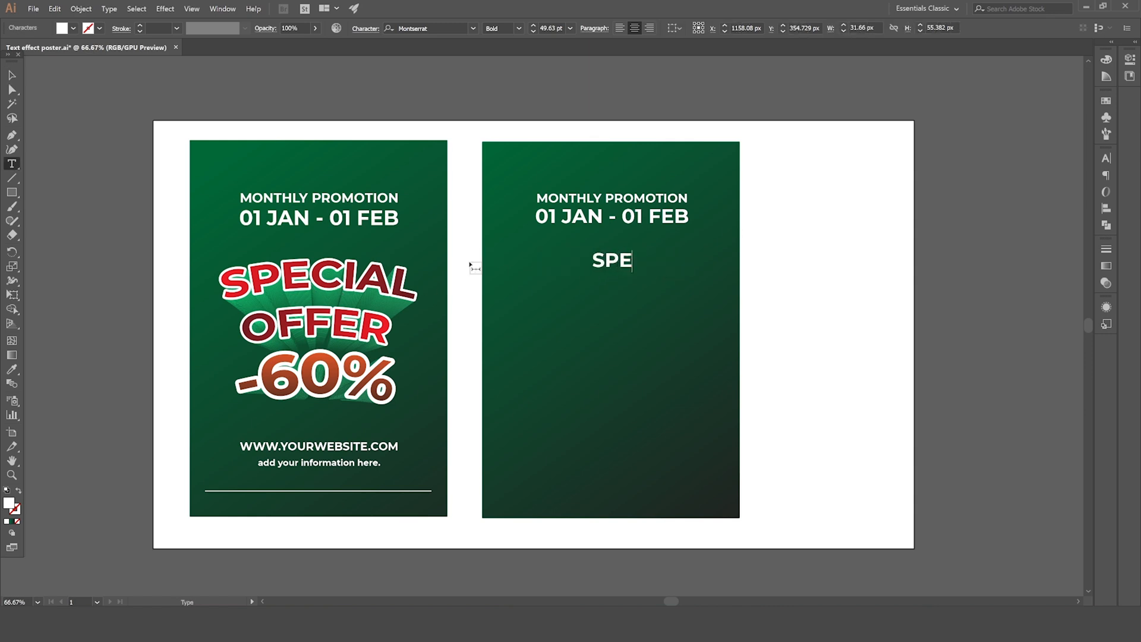
pyautogui.write('CIAL')
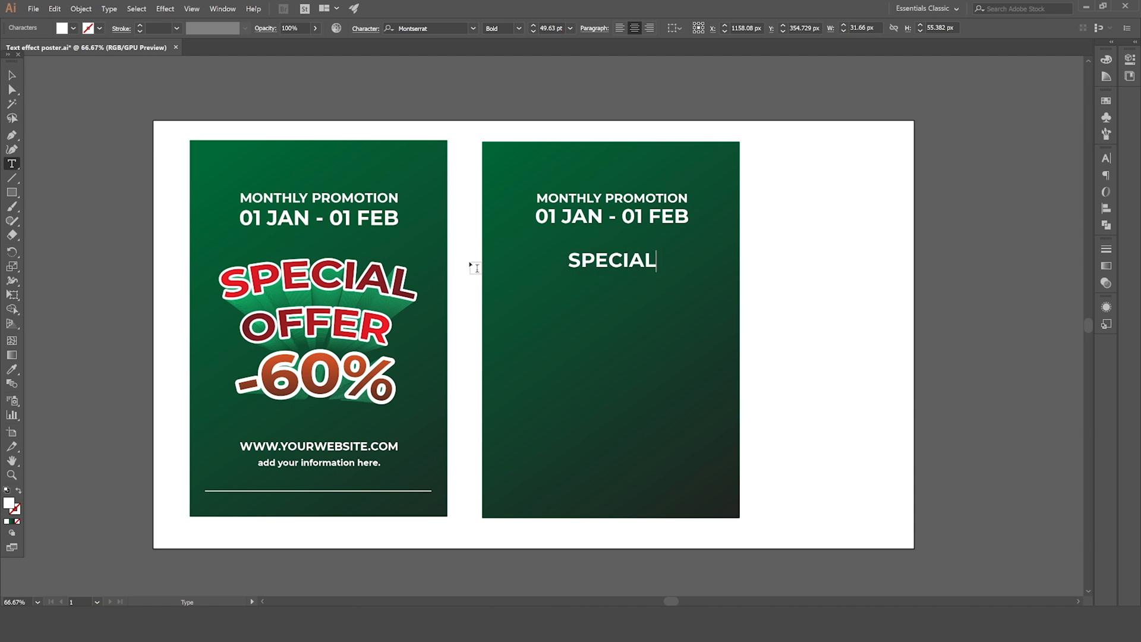
pyautogui.click(14, 73)
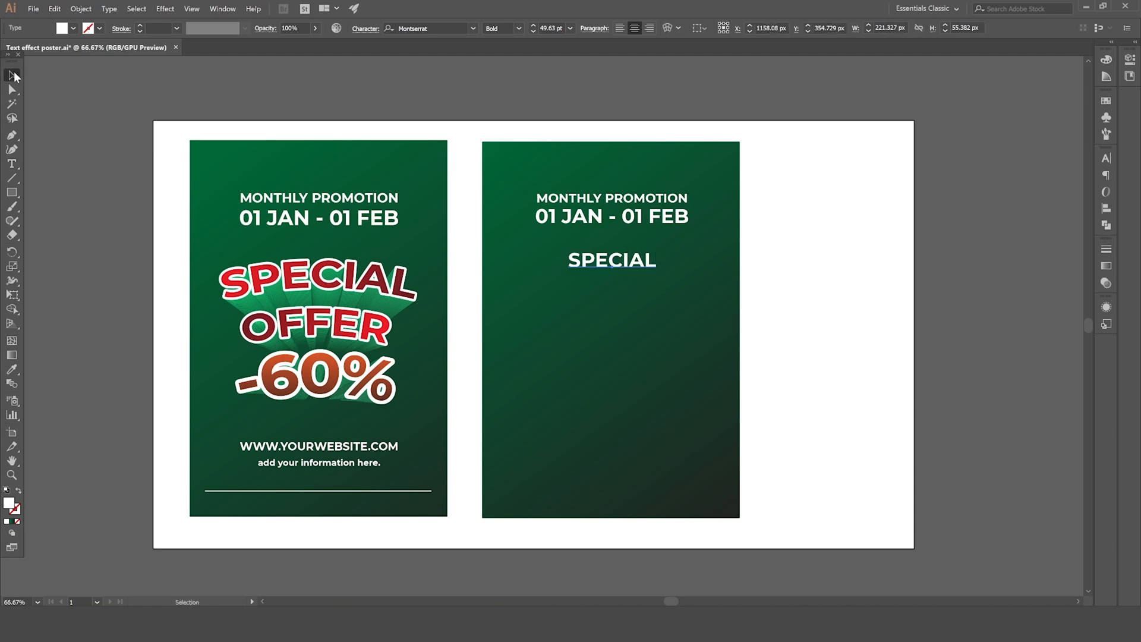
# Step: Scale the "SPECIAL" text up proportionally from its centre to about 429 px wide
pyautogui.click(12, 295)
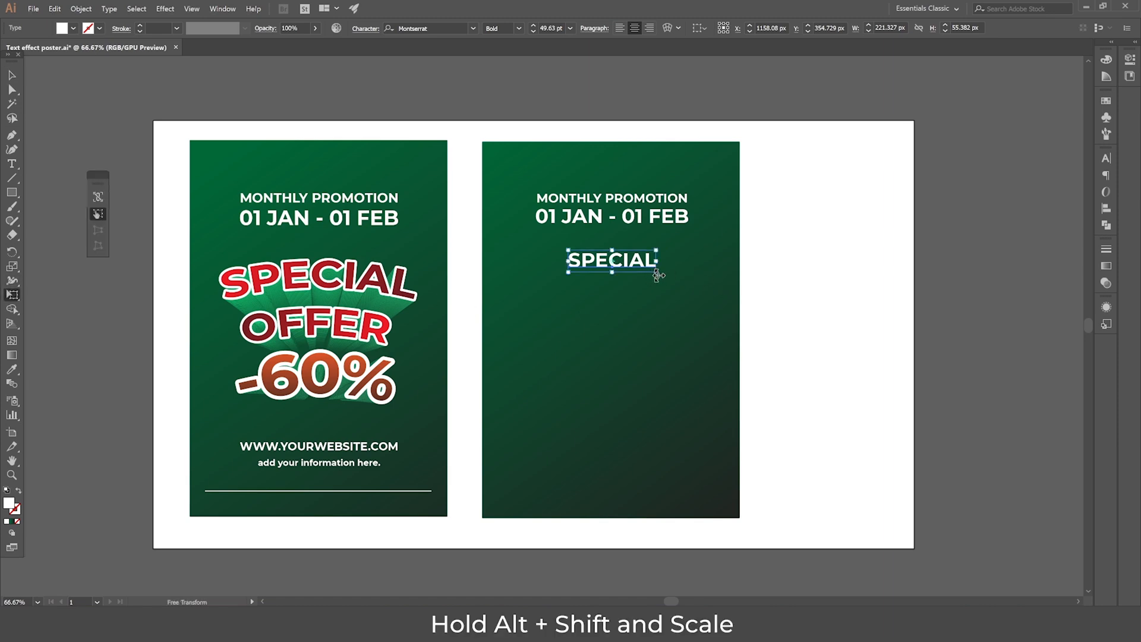
pyautogui.moveTo(654, 273); pyautogui.dragTo(696, 288)
pyautogui.hotkey('ctrl', 'shift', 'a')
pyautogui.press('v')
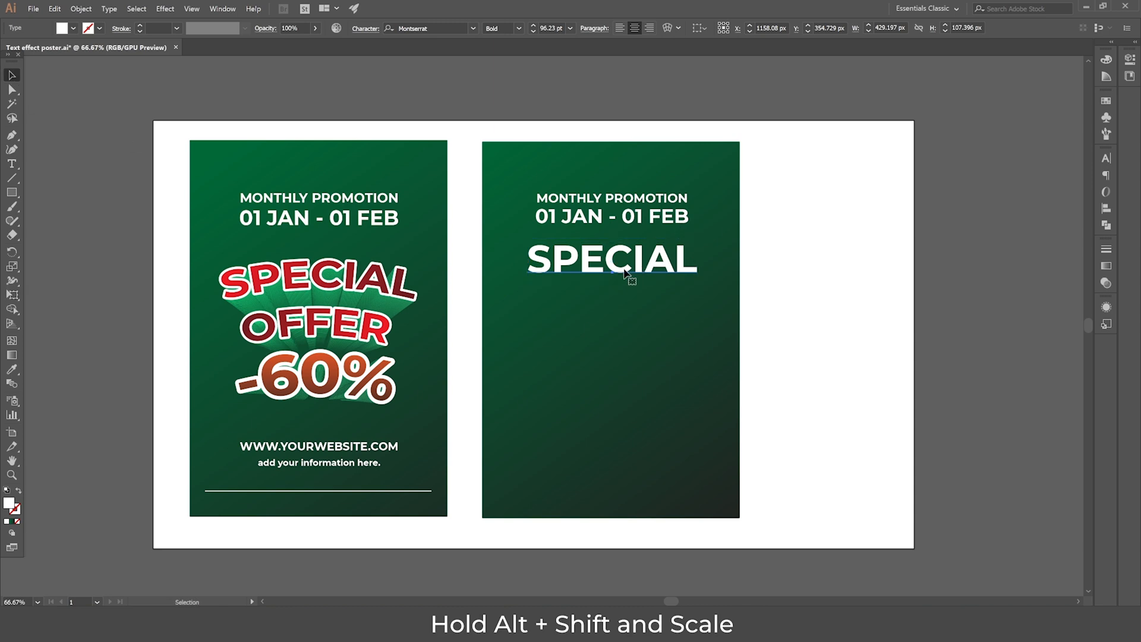
# Step: Duplicate "SPECIAL" below itself, scale the copy down to about 258 px wide and move it slightly up
pyautogui.moveTo(629, 276); pyautogui.dragTo(597, 332)
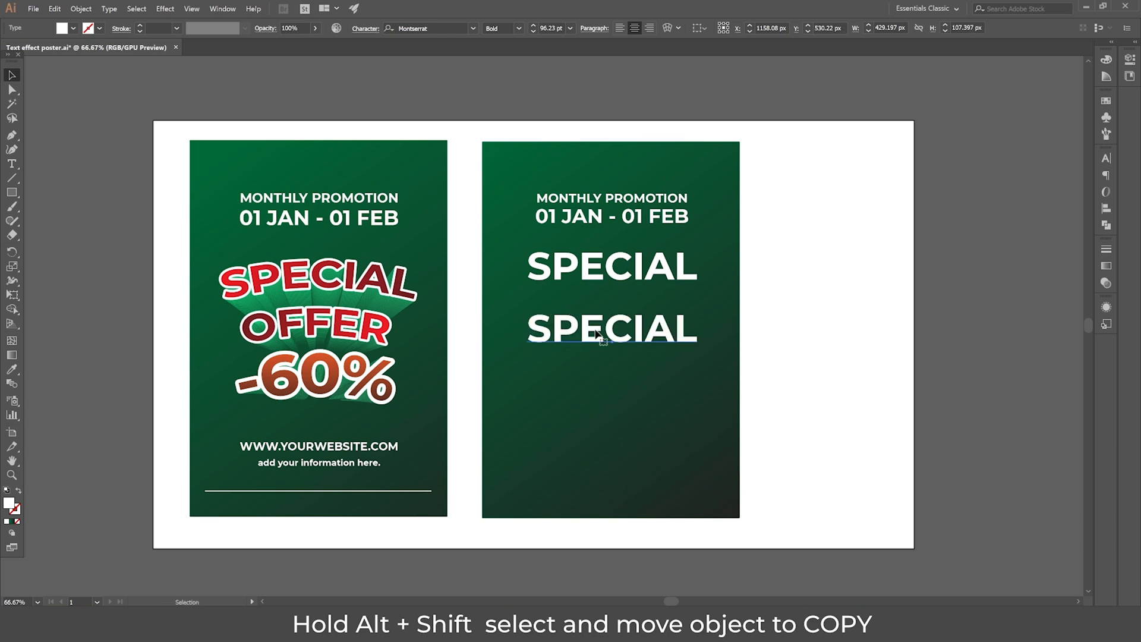
pyautogui.click(12, 295)
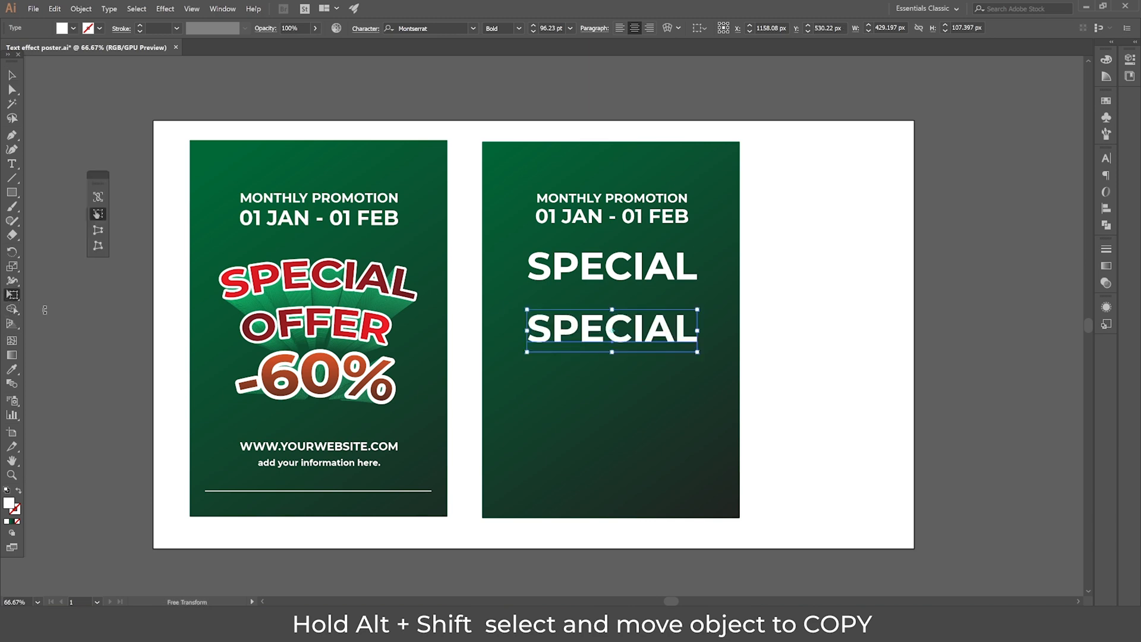
pyautogui.moveTo(697, 352); pyautogui.dragTo(664, 343)
pyautogui.click(12, 75)
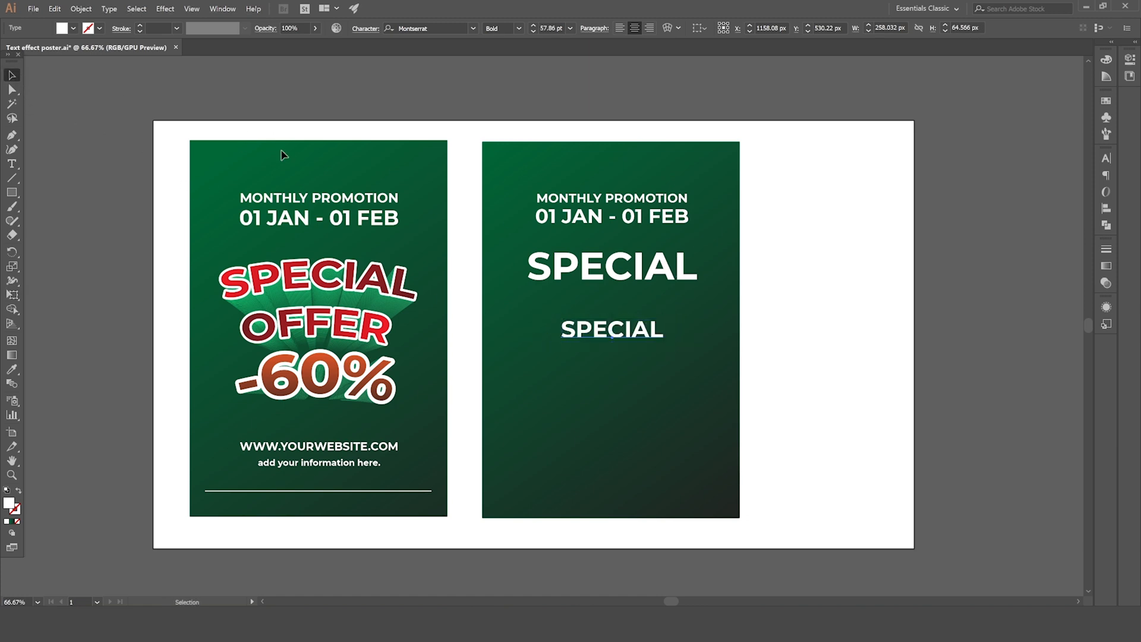
pyautogui.moveTo(621, 331); pyautogui.dragTo(620, 318)
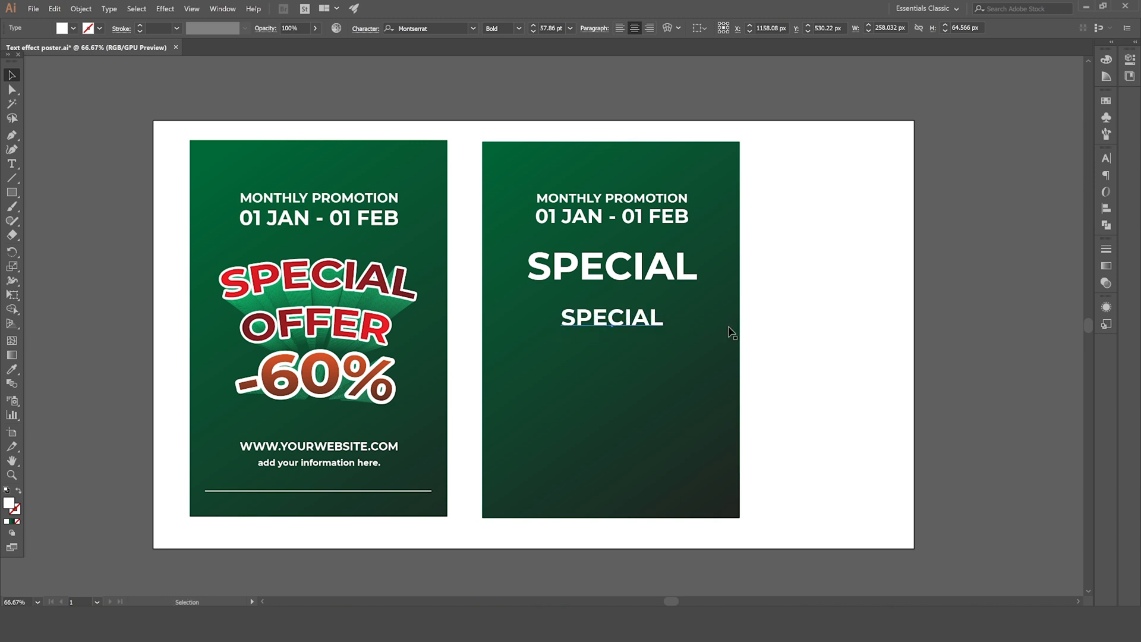
# Step: Make a blend between the large and the small "SPECIAL" texts
pyautogui.click(750, 329)
pyautogui.click(617, 311)
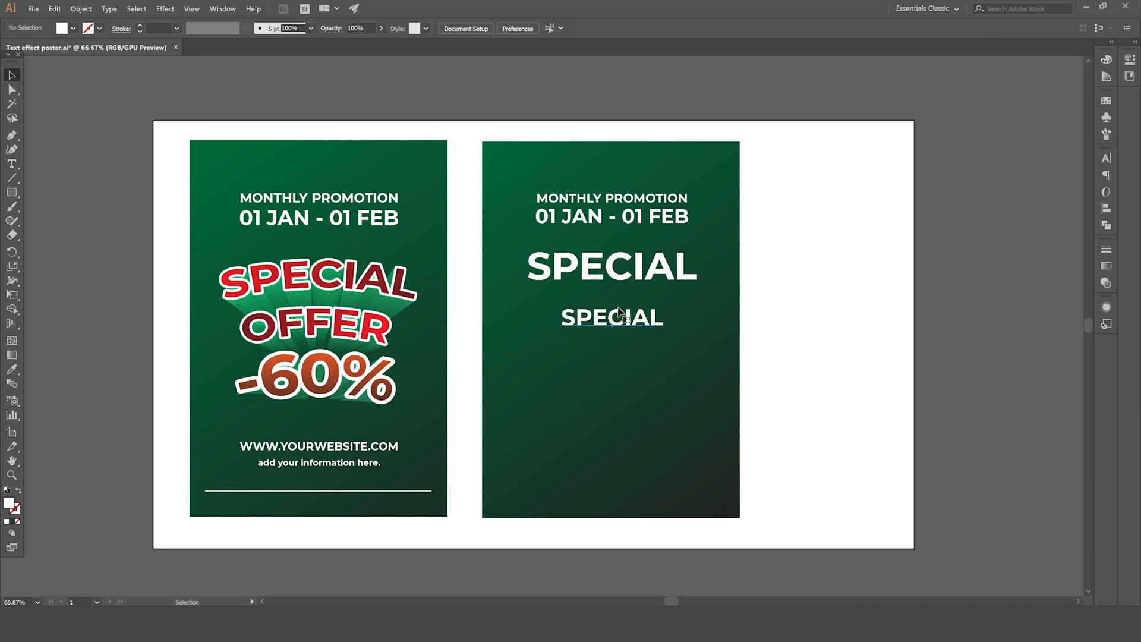
pyautogui.keyDown('shift'); pyautogui.click(621, 277); pyautogui.keyUp('shift')
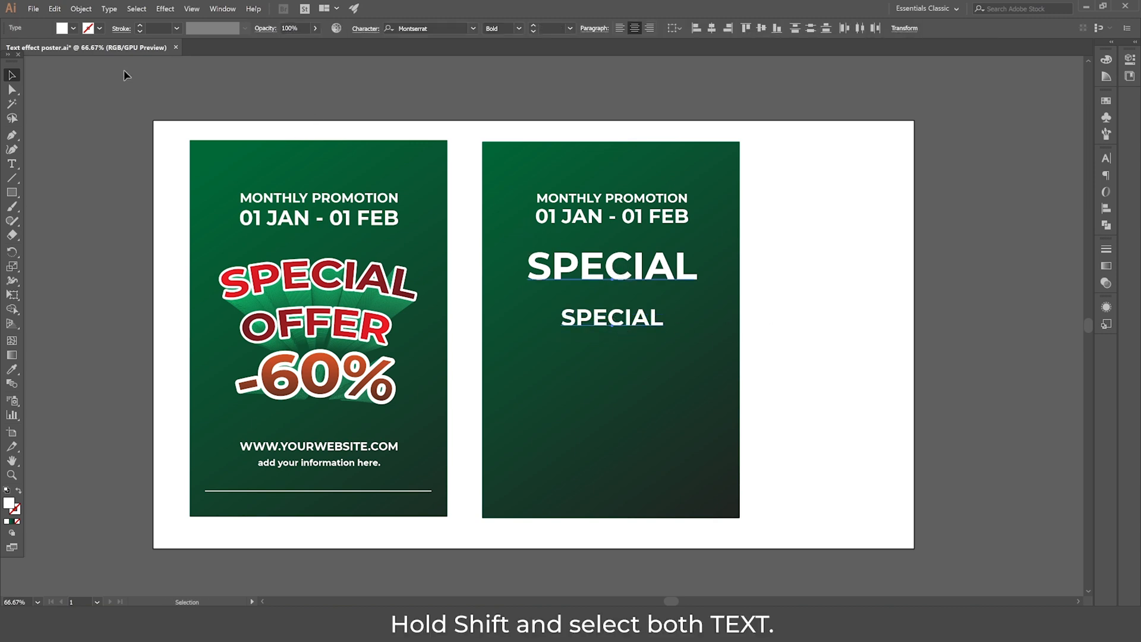
pyautogui.click(76, 7)
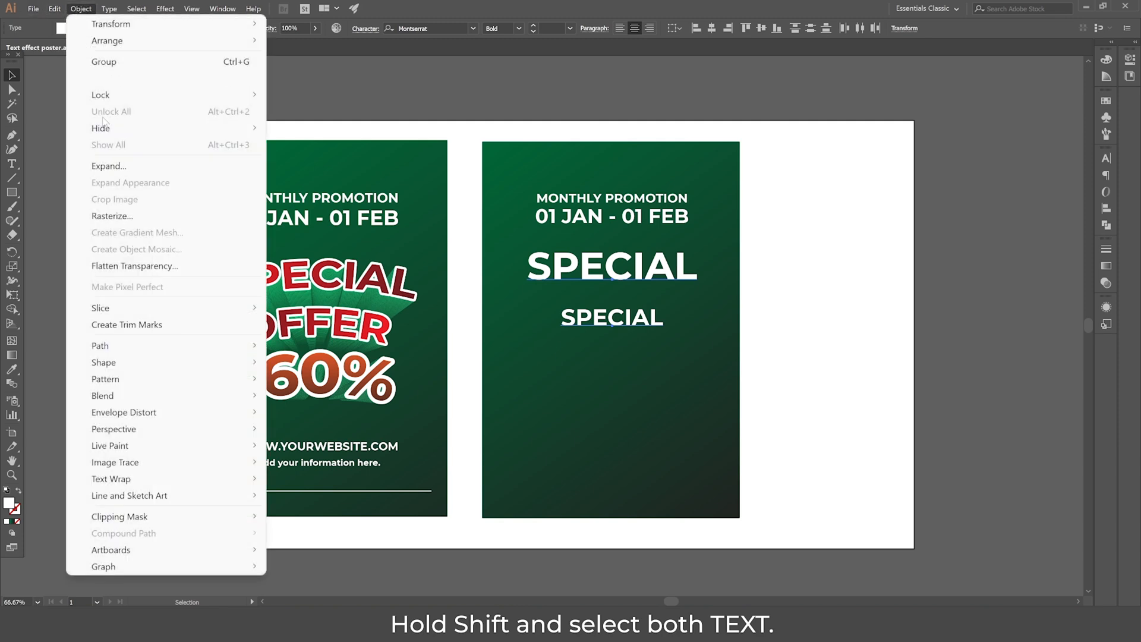
pyautogui.moveTo(156, 397)
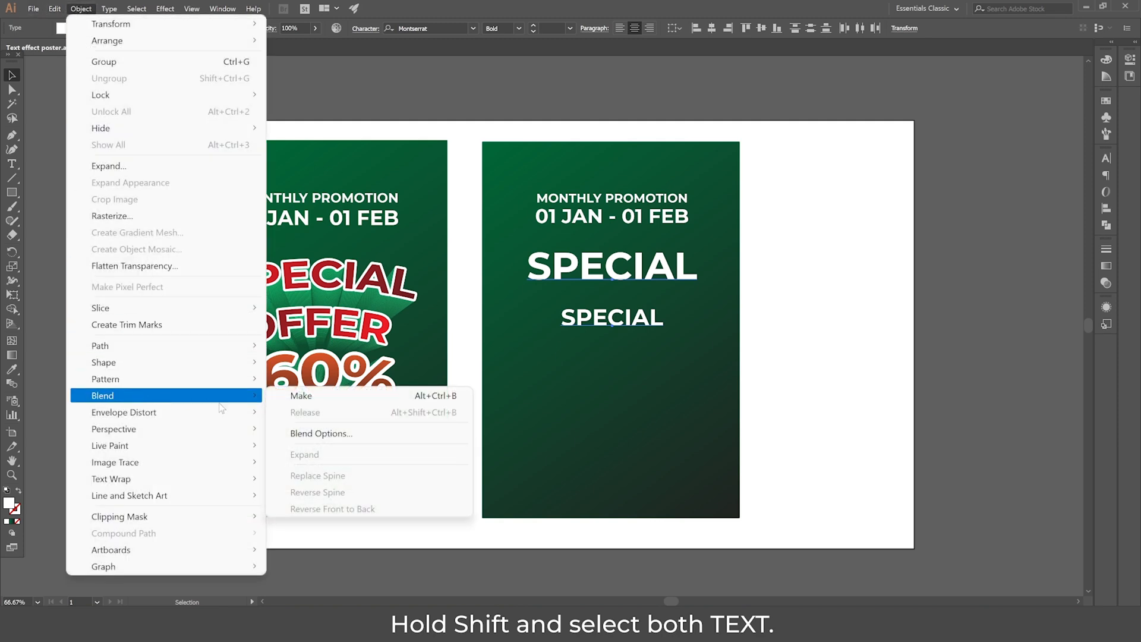
pyautogui.click(329, 397)
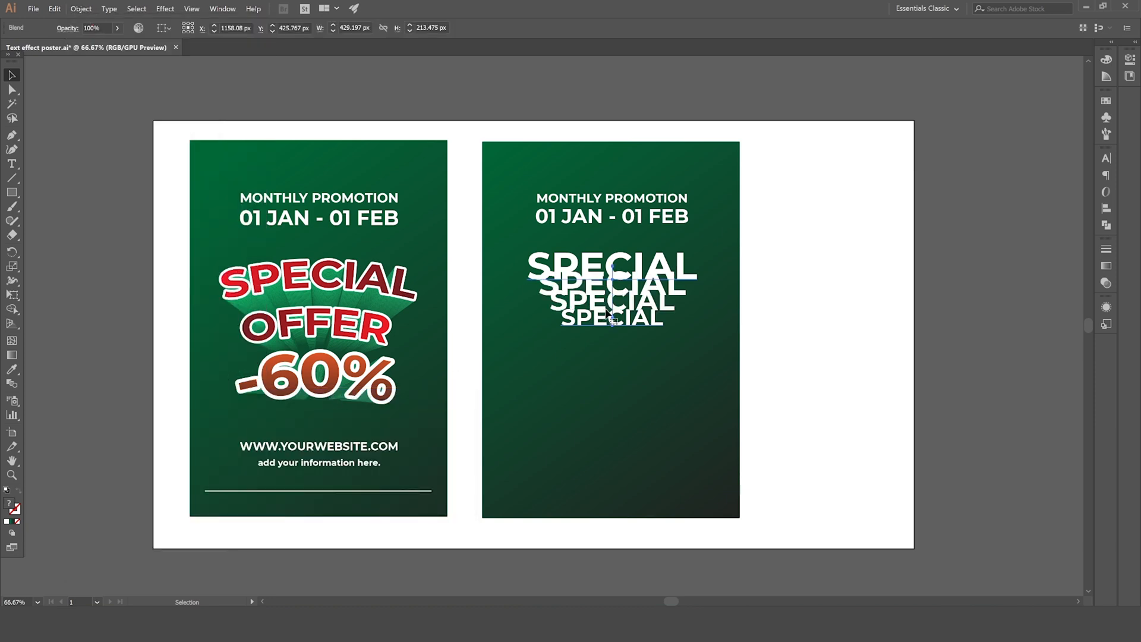
# Step: Open the options of the "SPECIAL" blend and set its spacing to Specified Steps
pyautogui.click(82, 9)
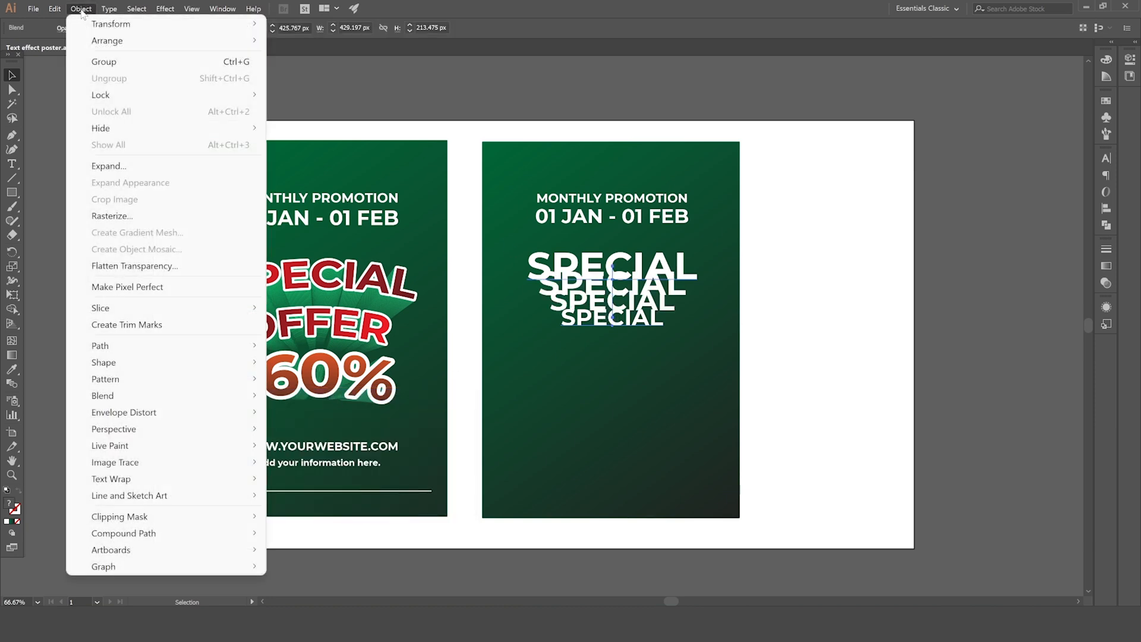
pyautogui.moveTo(184, 395)
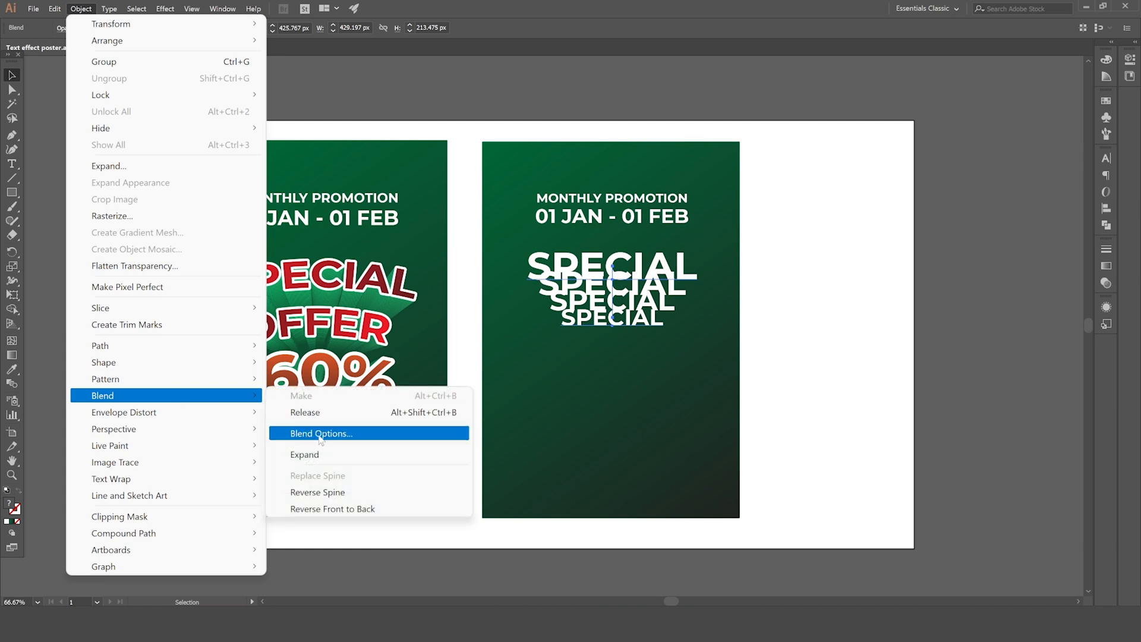
pyautogui.click(11, 385)
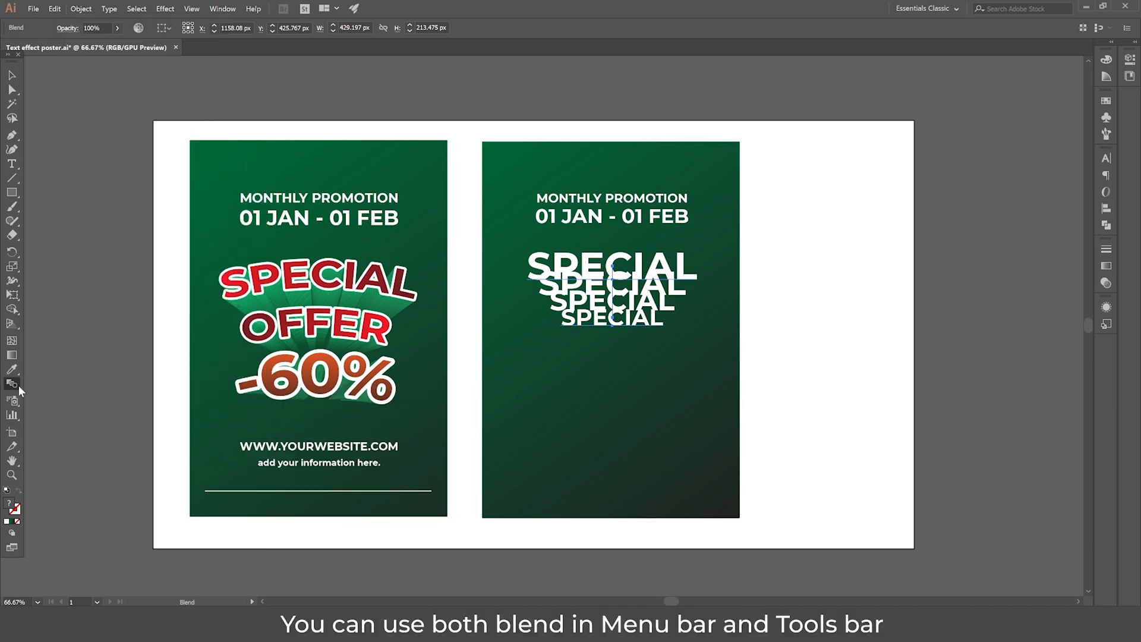
pyautogui.doubleClick(15, 386)
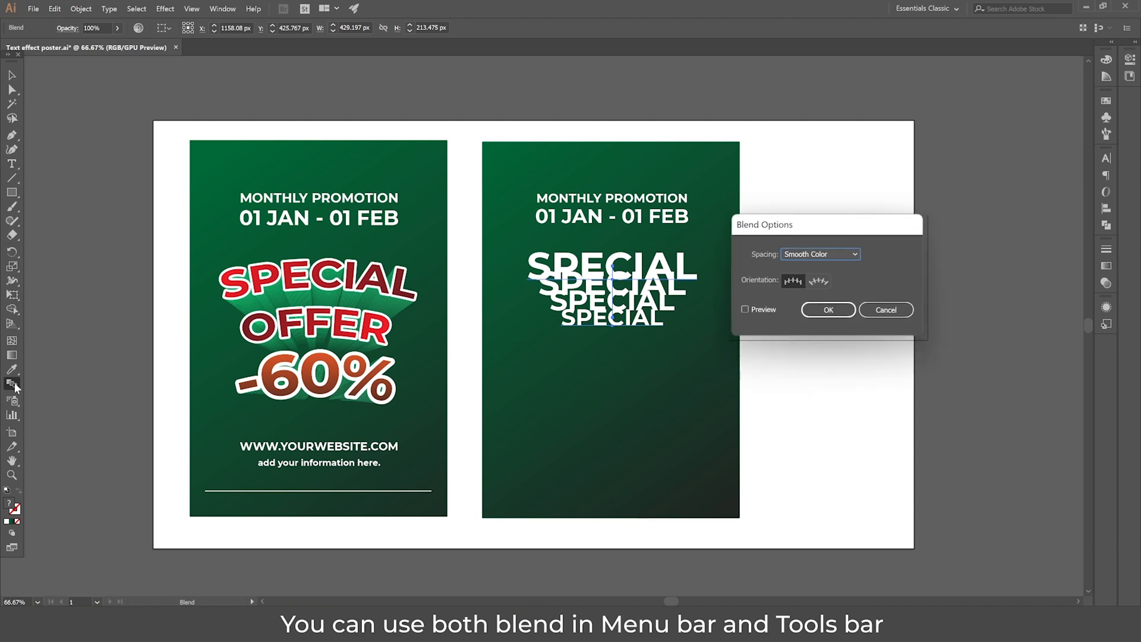
pyautogui.click(817, 253)
pyautogui.click(823, 269)
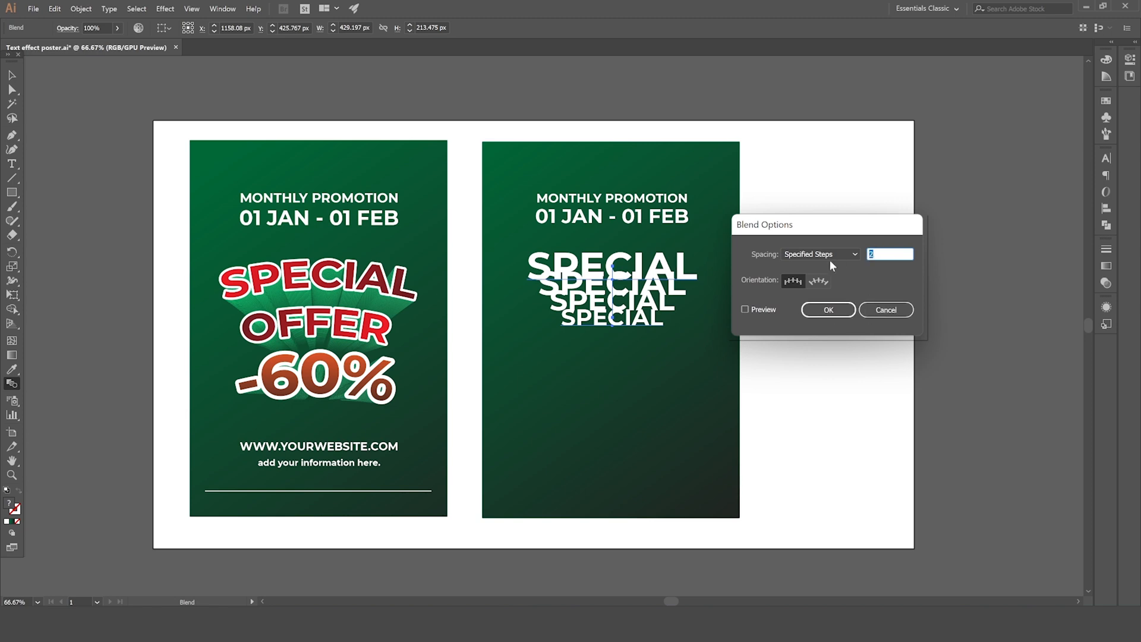
# Step: Preview the "SPECIAL" blend with 32, 8 and 3 specified steps
pyautogui.write('3')
pyautogui.click(745, 309)
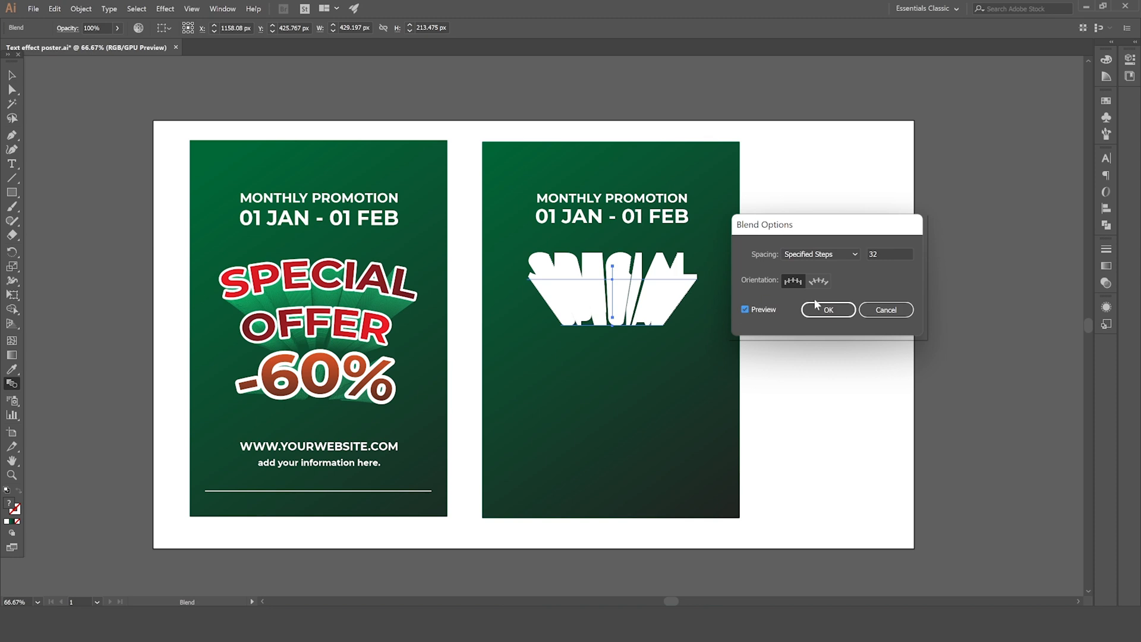
pyautogui.moveTo(879, 255); pyautogui.dragTo(861, 256)
pyautogui.write('8')
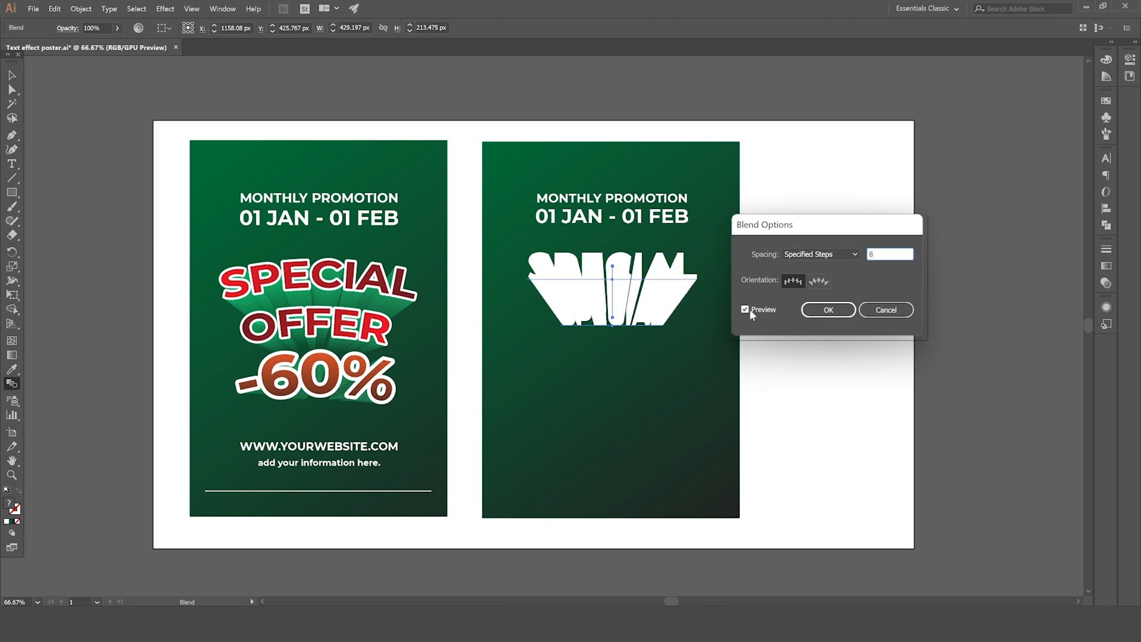
pyautogui.press('Tab')
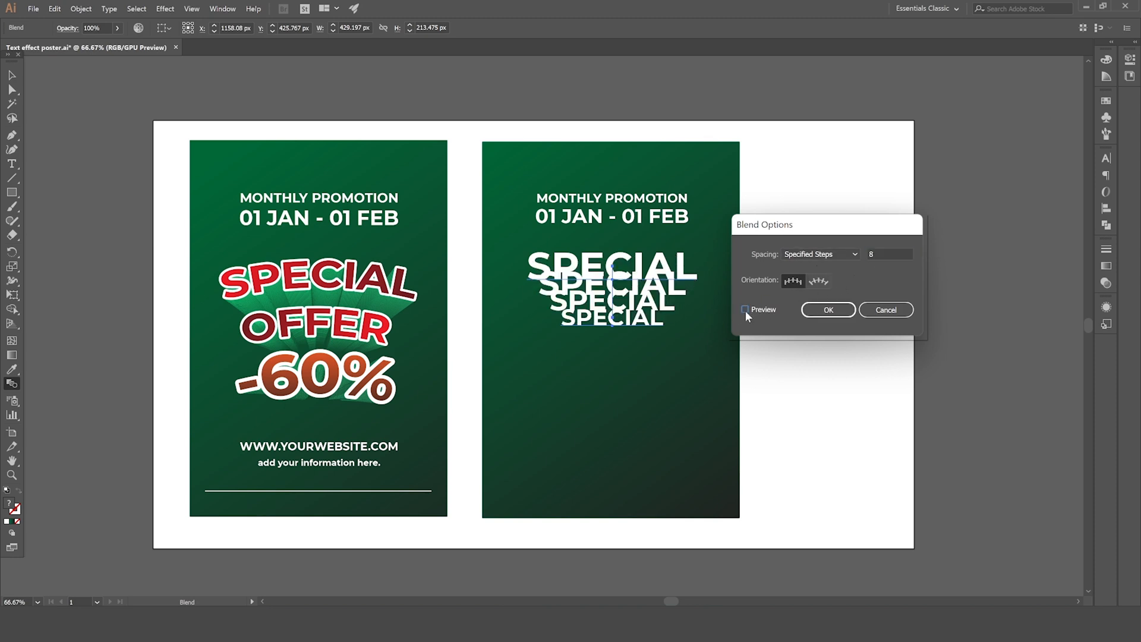
pyautogui.click(889, 251)
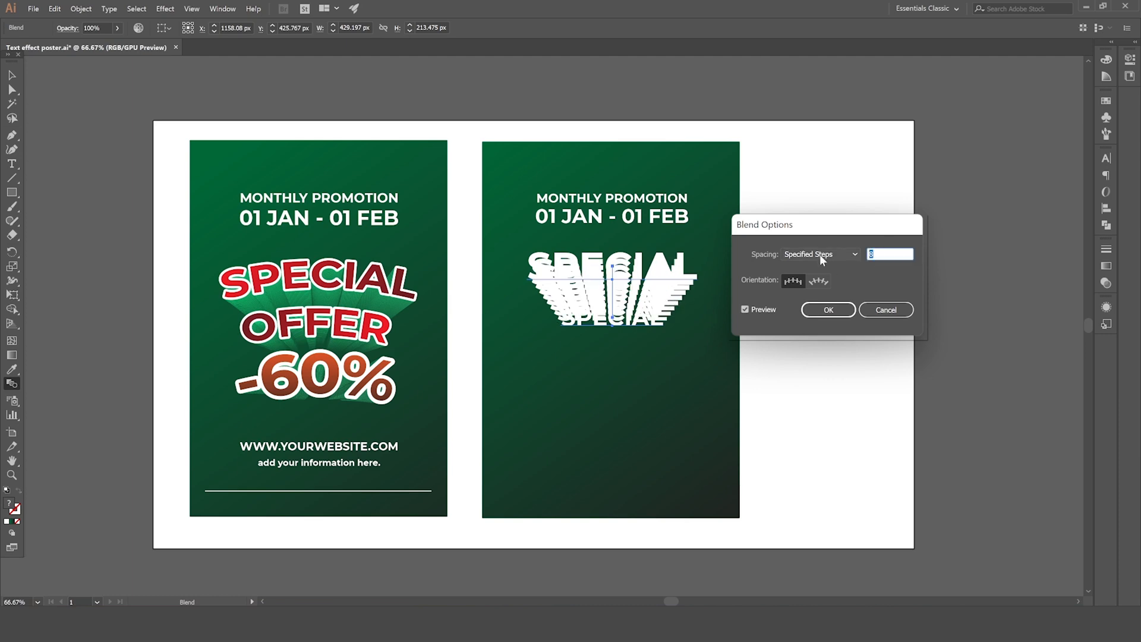
pyautogui.click(744, 308)
pyautogui.click(746, 308)
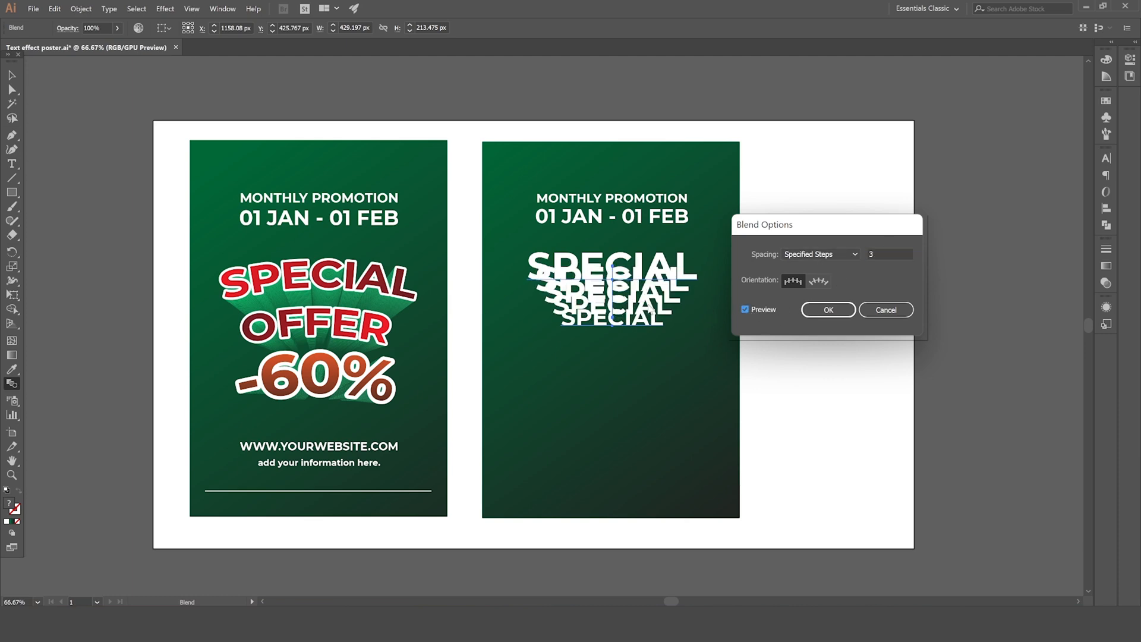
# Step: Set the "SPECIAL" blend to 50 specified steps and apply the options
pyautogui.click(881, 253)
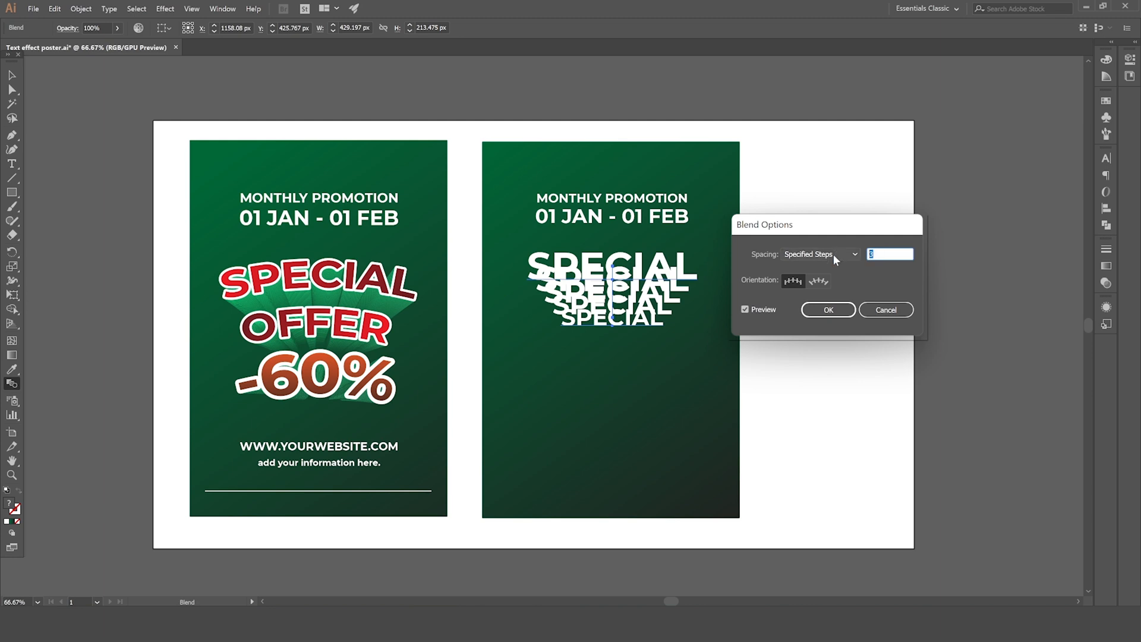
pyautogui.write('50')
pyautogui.click(837, 313)
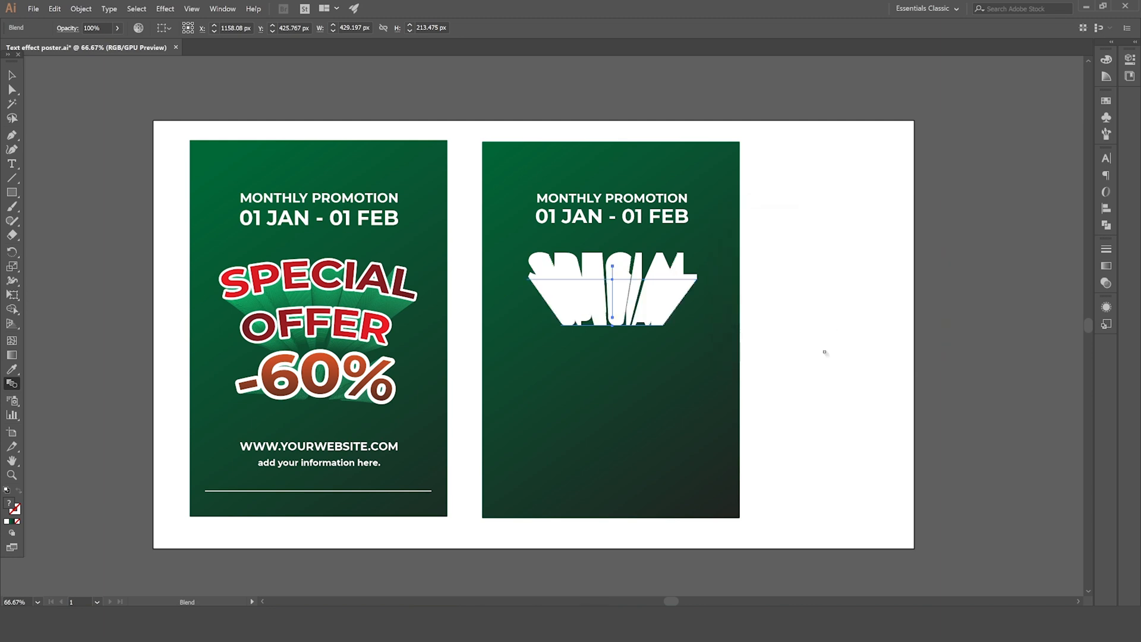
# Step: Isolate the "SPECIAL" blend, select the large text inside it and show its appearance attributes
pyautogui.click(12, 75)
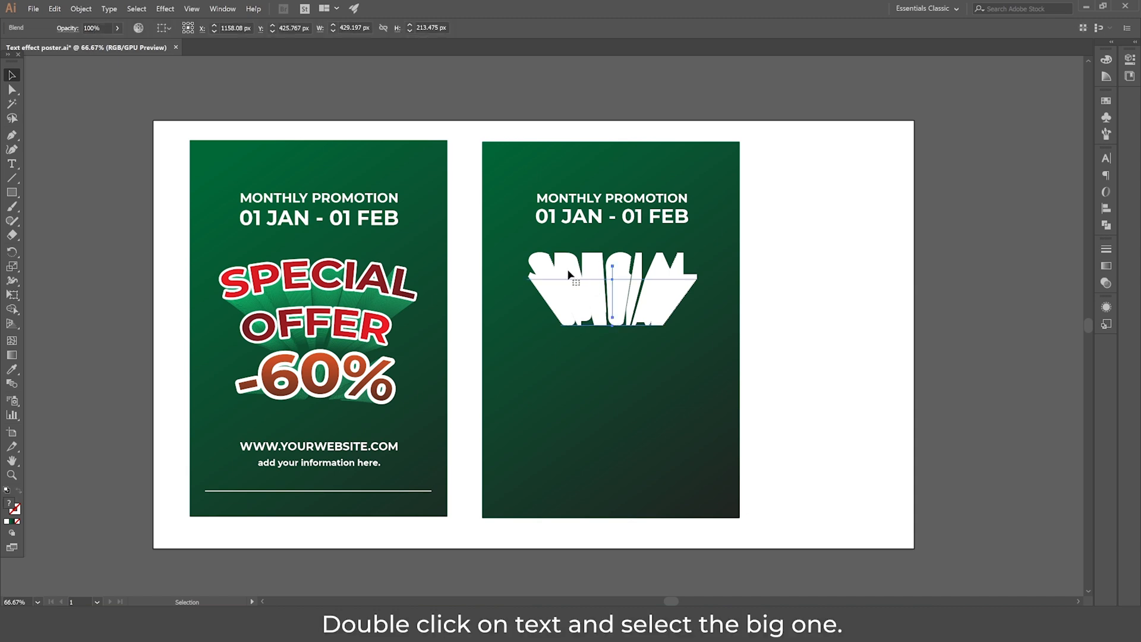
pyautogui.doubleClick(583, 280)
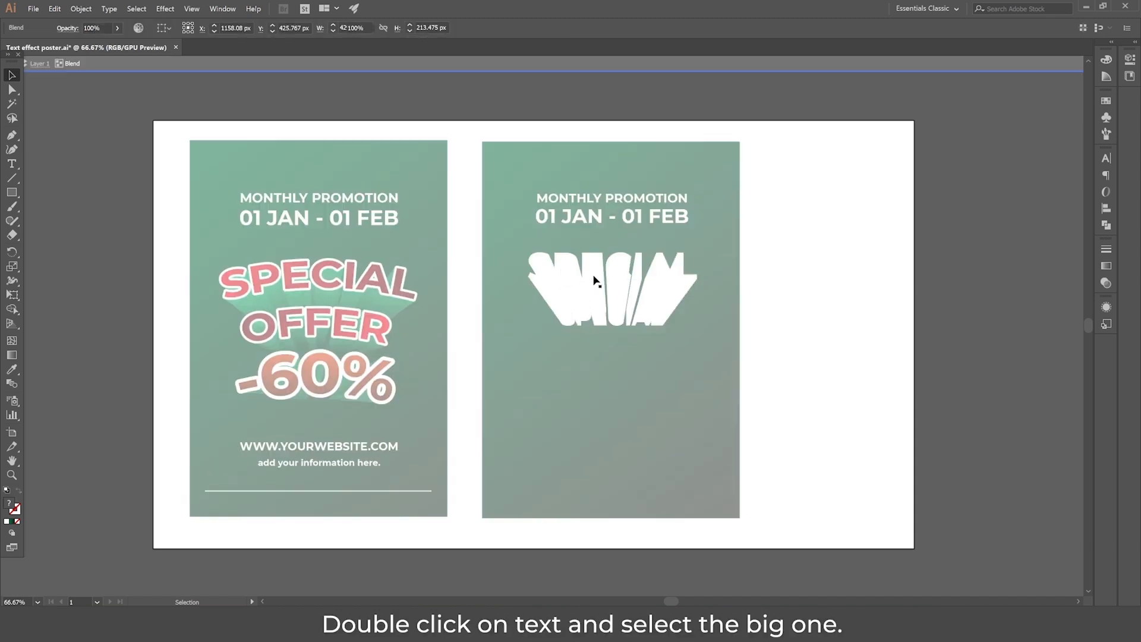
pyautogui.click(589, 278)
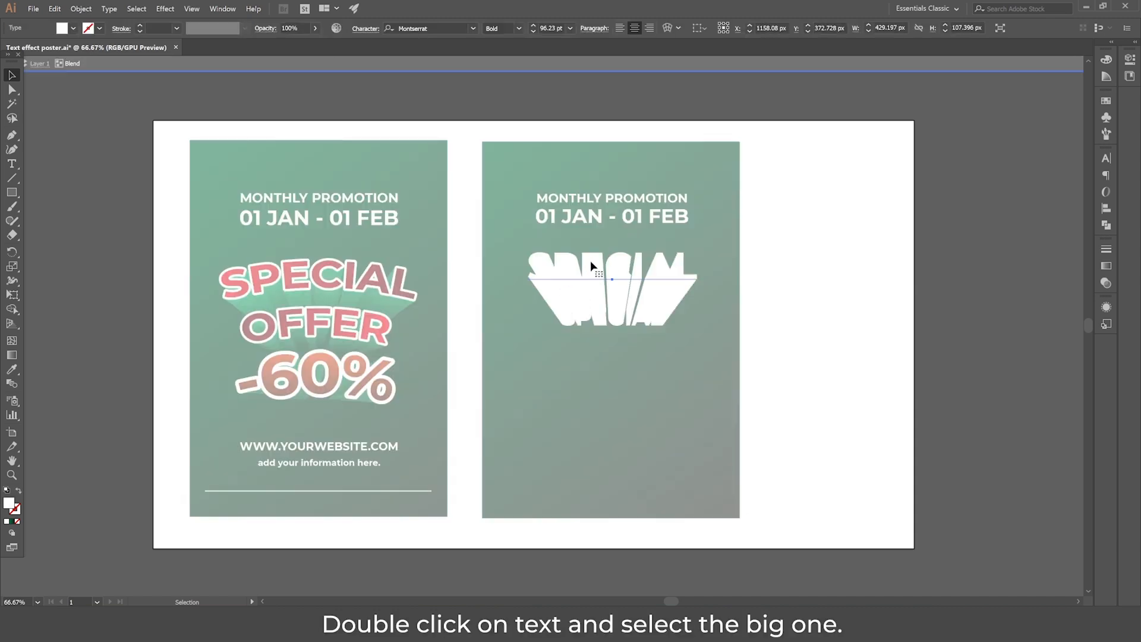
pyautogui.click(1107, 309)
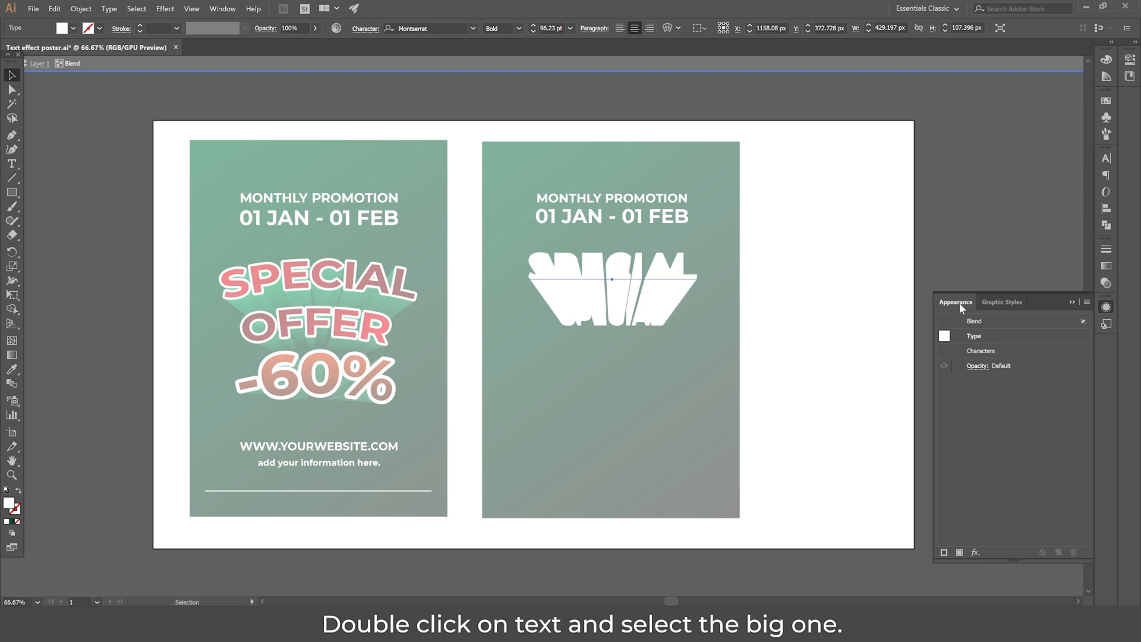
pyautogui.click(230, 10)
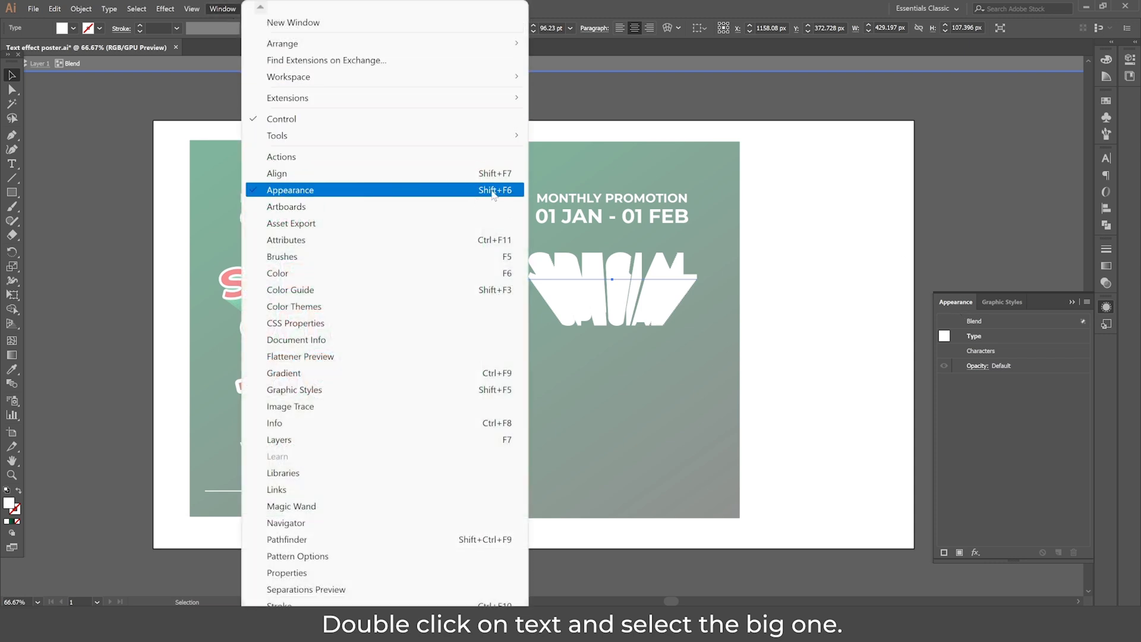
pyautogui.click(958, 301)
pyautogui.click(1107, 307)
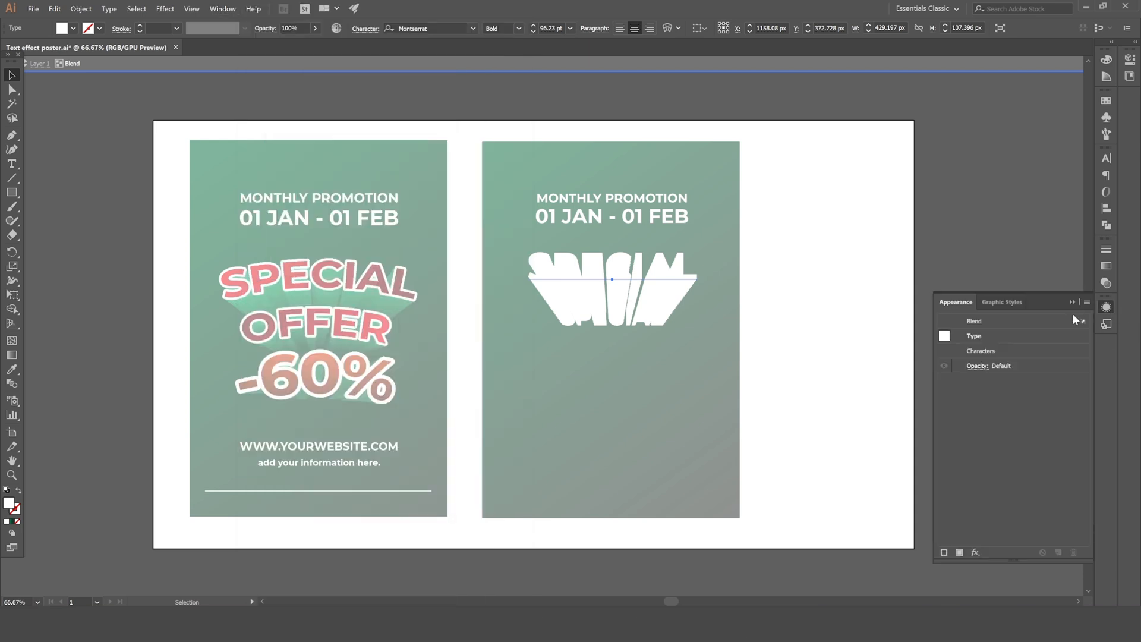
# Step: Add a new stroke to the large "SPECIAL" text and move its fill above the stroke
pyautogui.click(1087, 304)
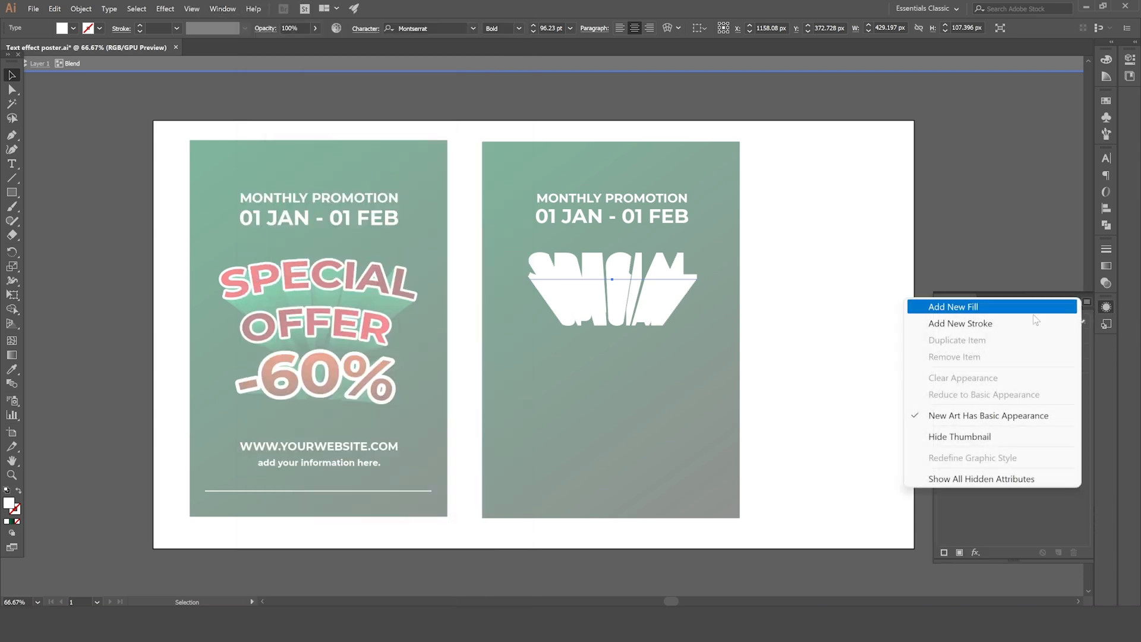
pyautogui.click(962, 326)
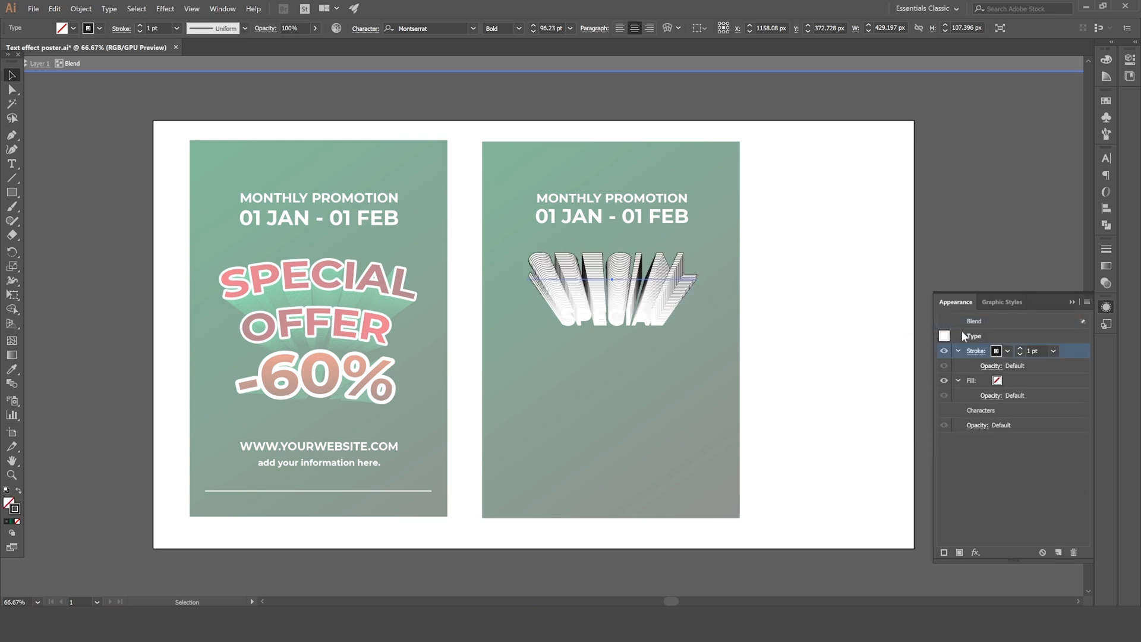
pyautogui.click(1016, 378)
pyautogui.click(1009, 380)
pyautogui.click(1035, 379)
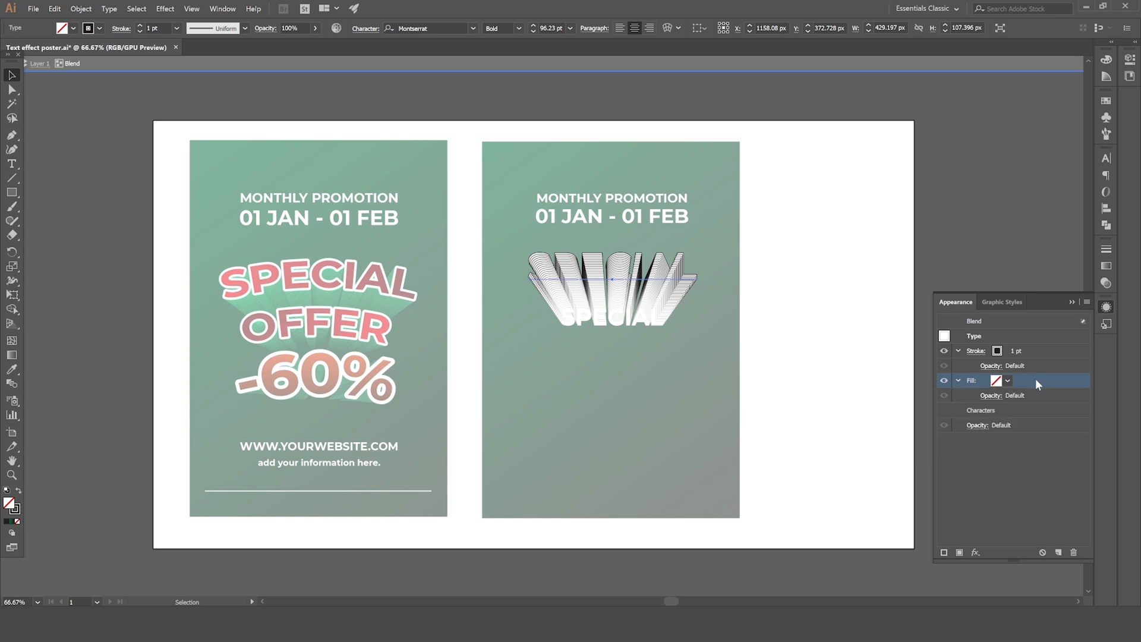
pyautogui.moveTo(1036, 379); pyautogui.dragTo(1028, 347)
# Step: Increase the stroke weight of the large "SPECIAL" text to 4 pt
pyautogui.click(1015, 378)
pyautogui.click(1021, 377)
pyautogui.click(1021, 377)
pyautogui.click(1020, 377)
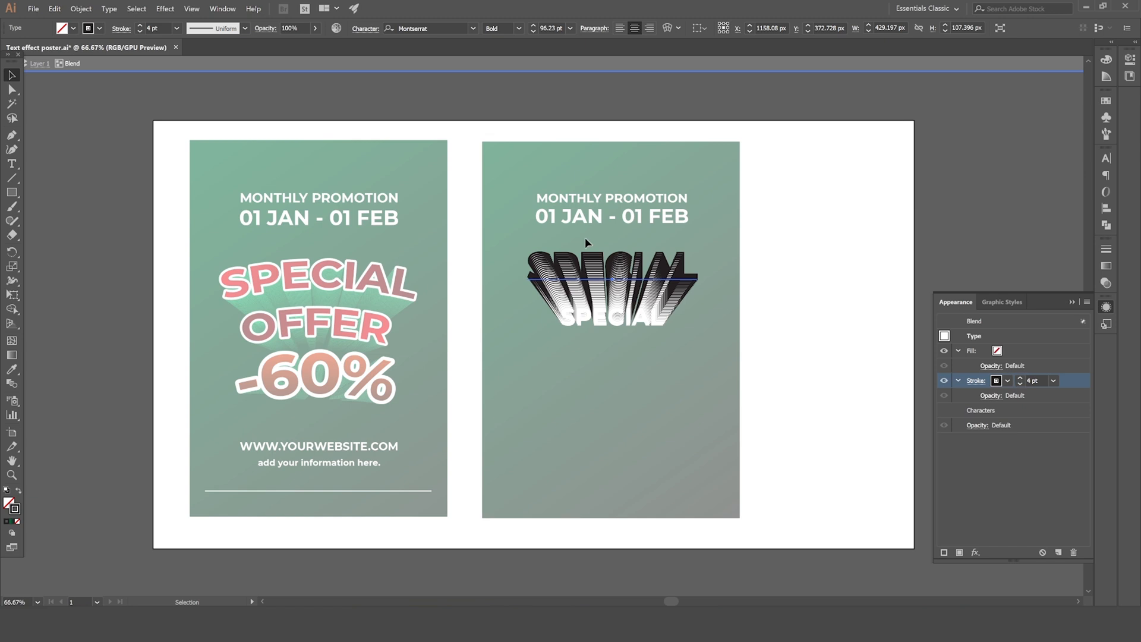
# Step: Bring the large "SPECIAL" text to the front within the blend
pyautogui.click(819, 288)
pyautogui.click(617, 285)
pyautogui.click(622, 326)
pyautogui.click(612, 268)
pyautogui.click(629, 260)
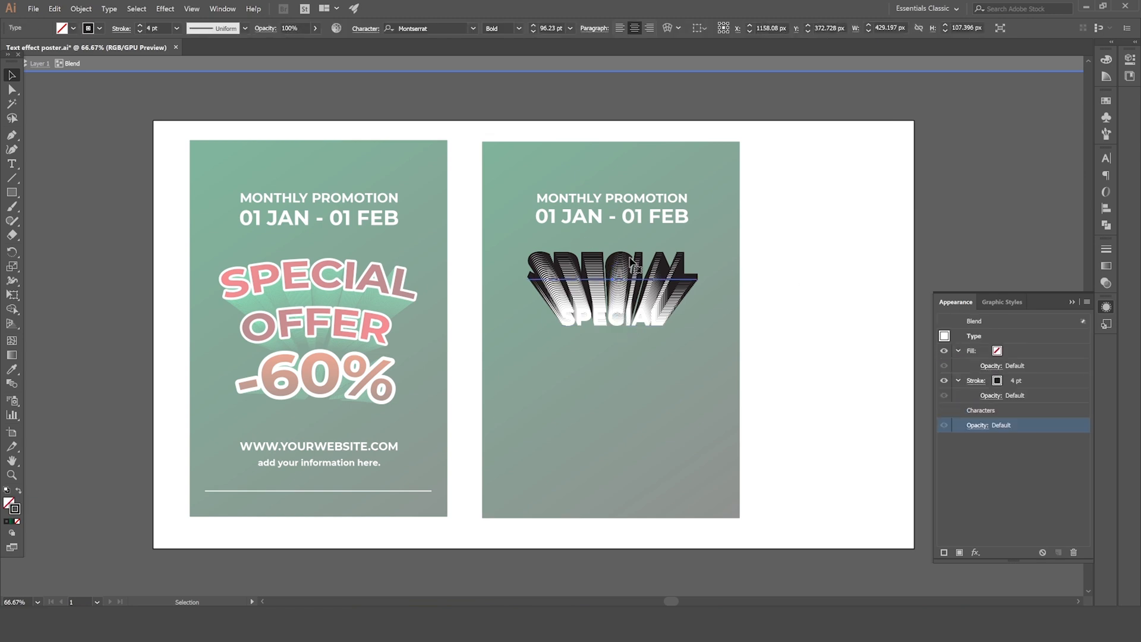
pyautogui.rightClick(634, 266)
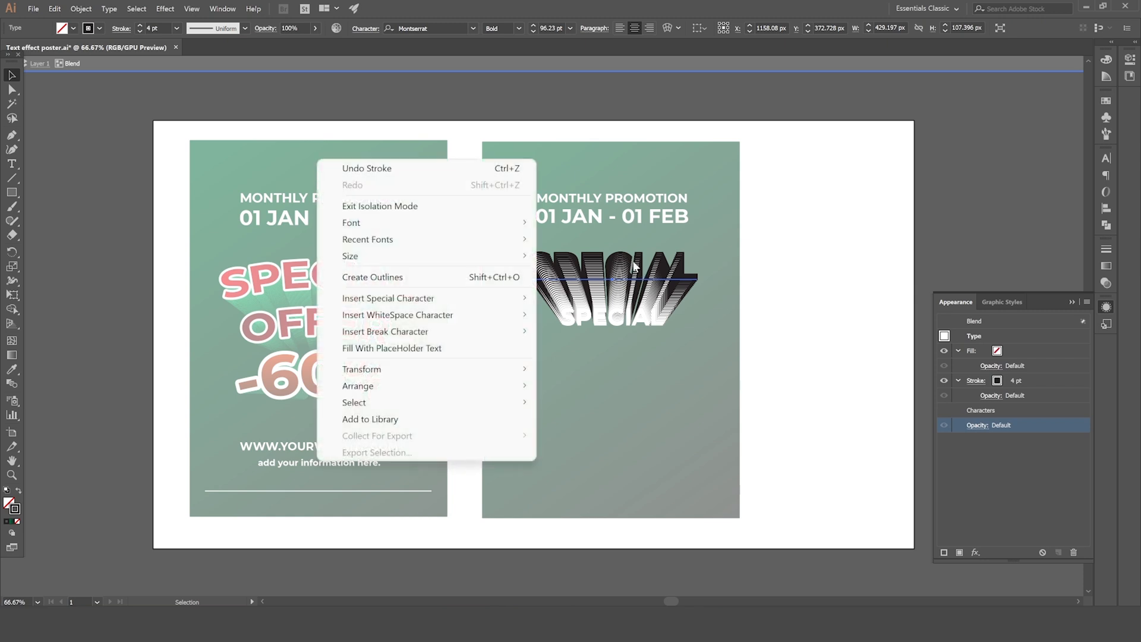
pyautogui.moveTo(490, 388)
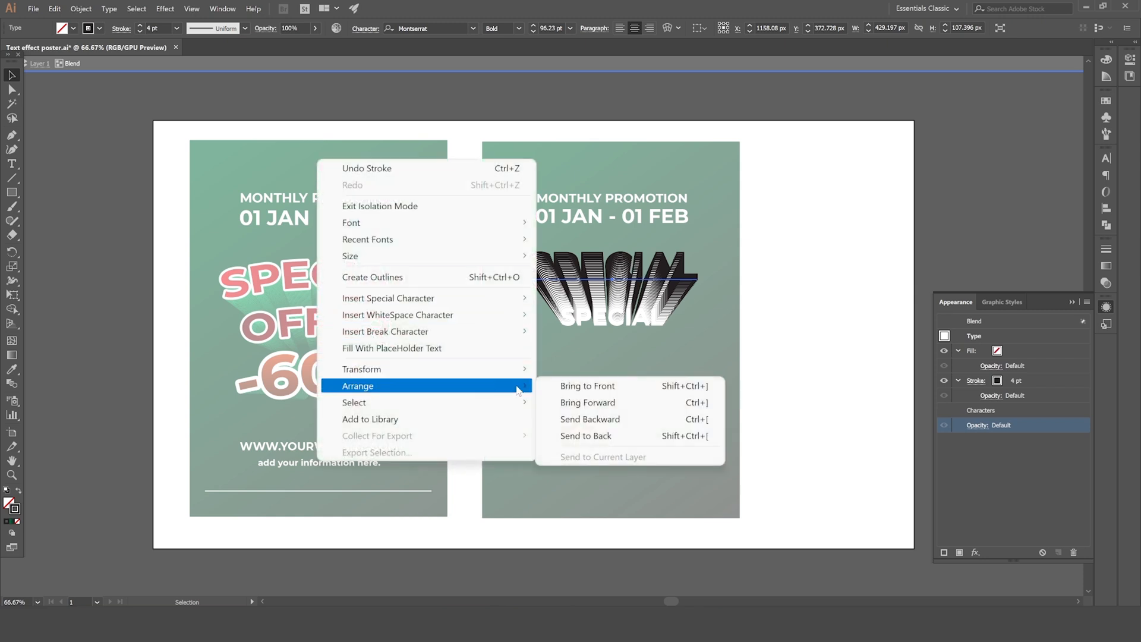
pyautogui.click(609, 390)
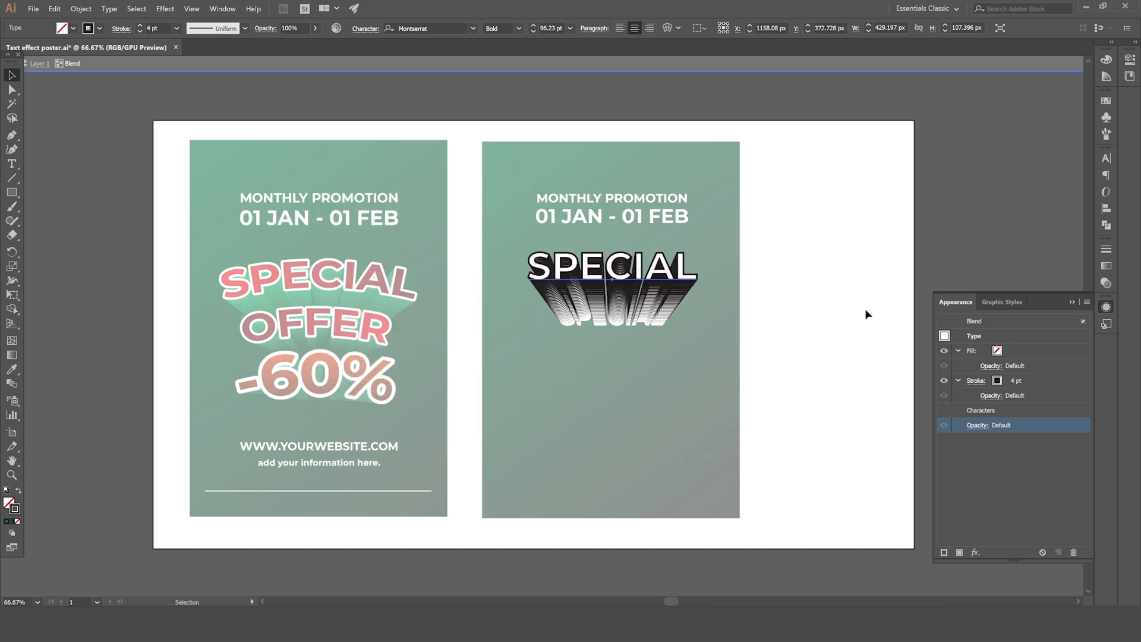
# Step: Fill the large "SPECIAL" text with the white-to-black linear gradient swatch
pyautogui.click(1000, 355)
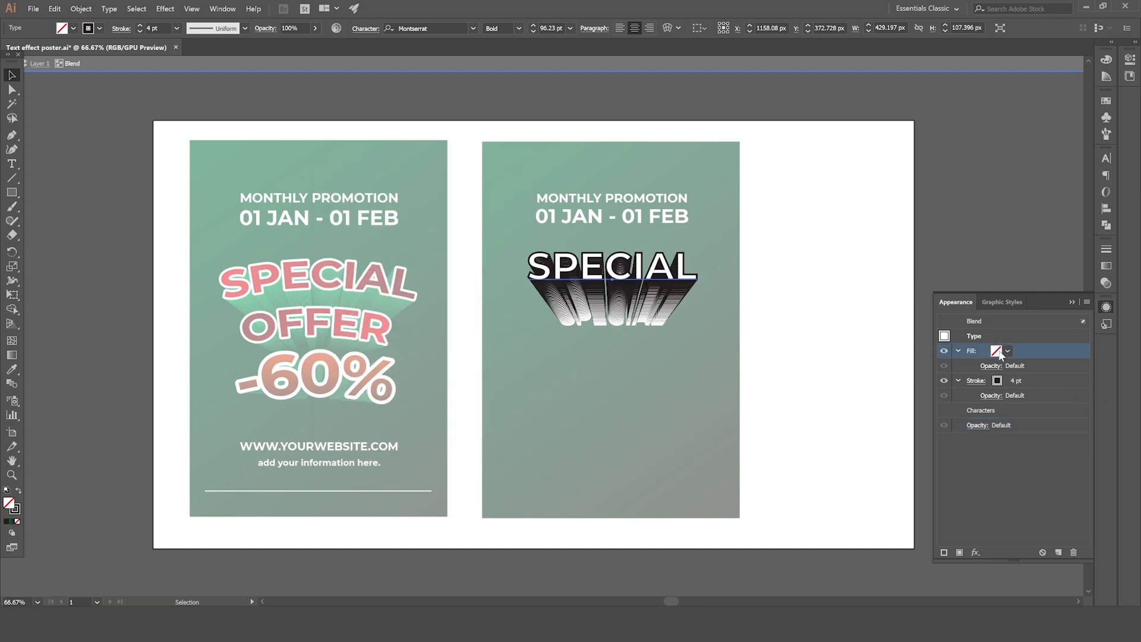
pyautogui.click(1008, 350)
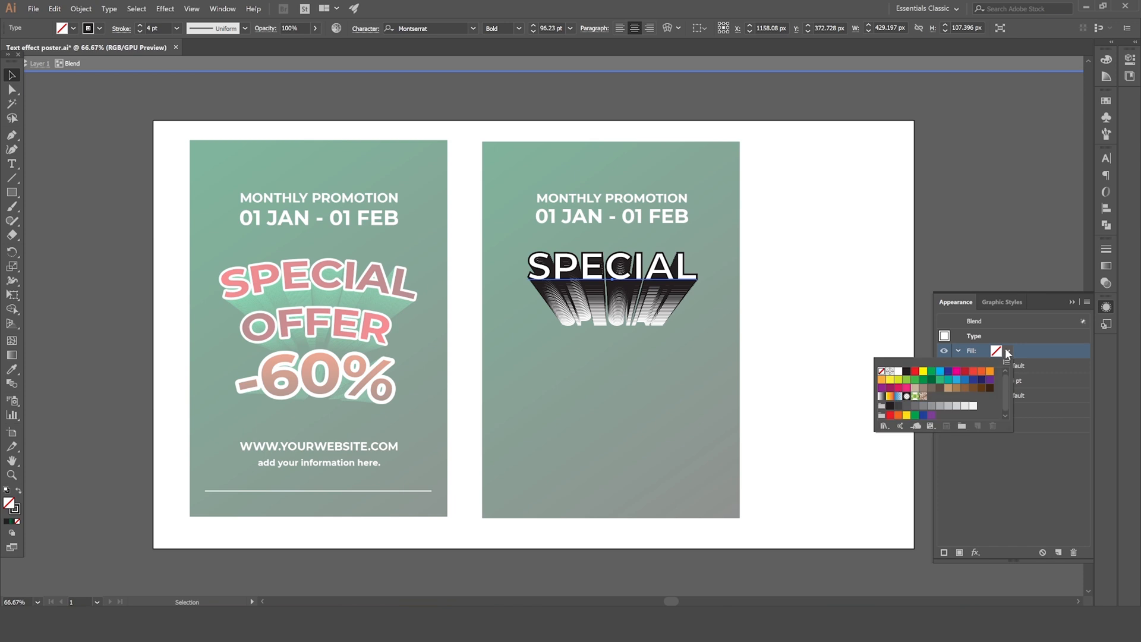
pyautogui.click(881, 396)
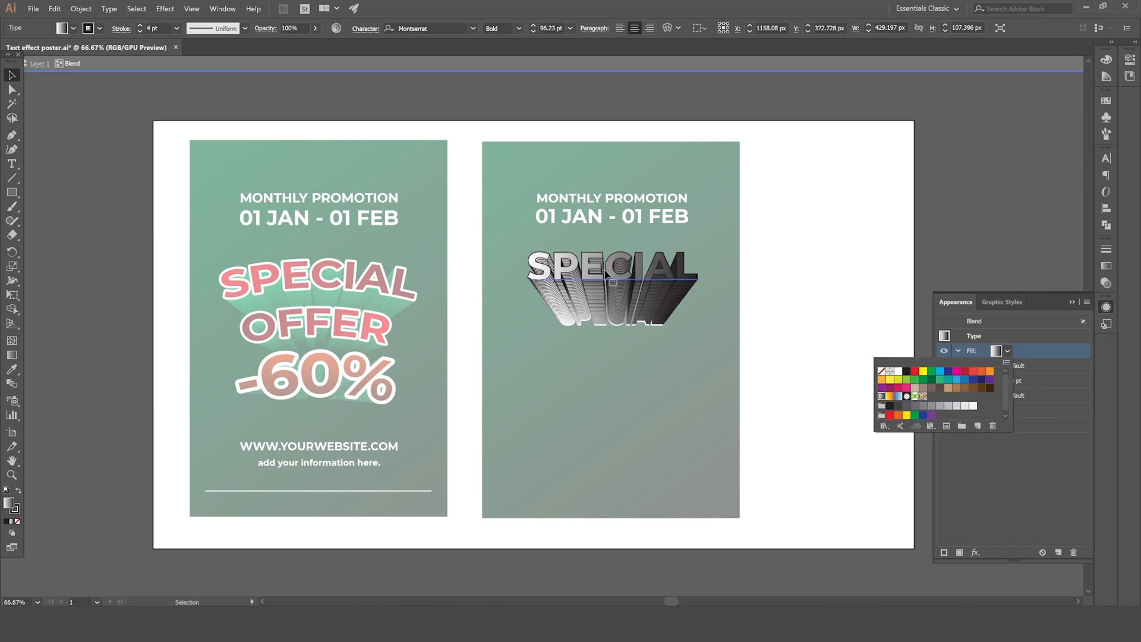
pyautogui.click(1060, 352)
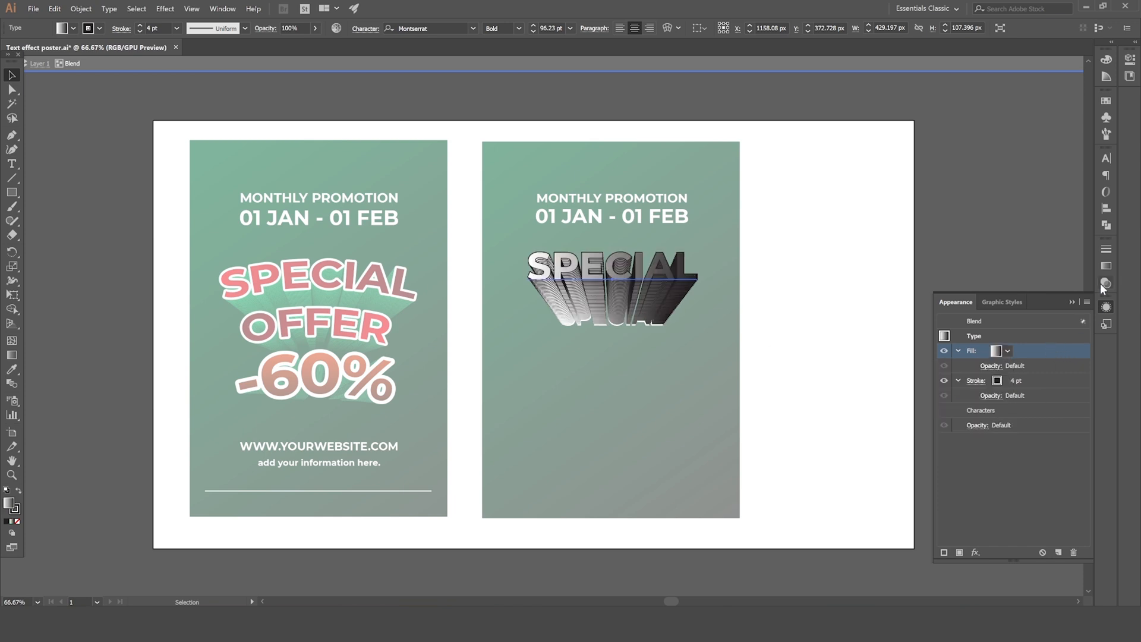
# Step: Change the white starting stop of the large text's gradient to a red swatch
pyautogui.click(1106, 265)
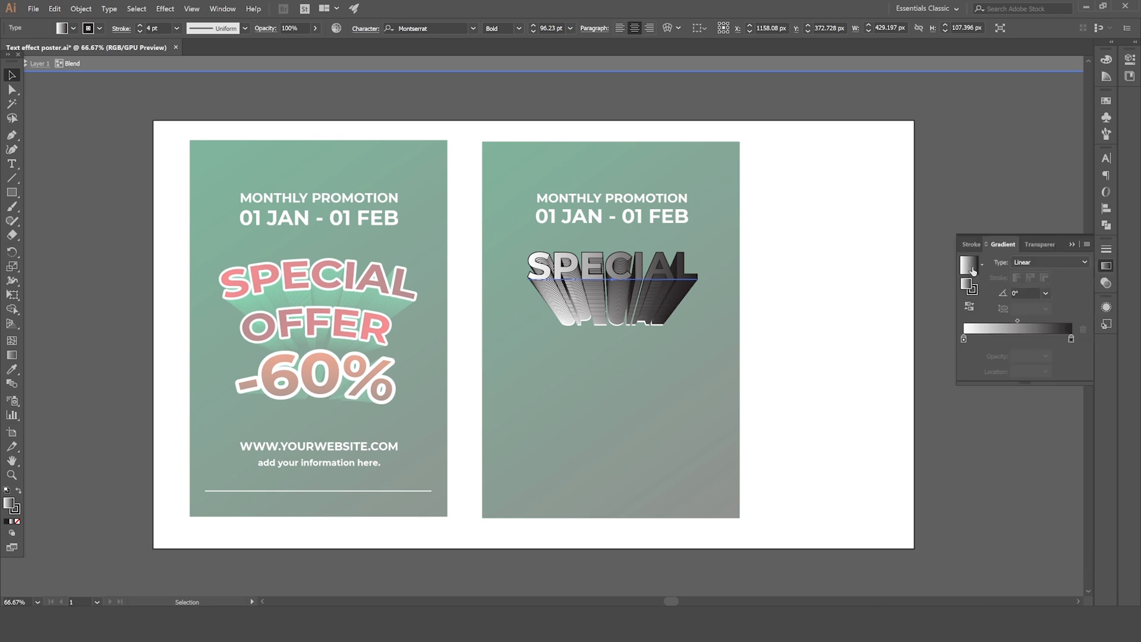
pyautogui.doubleClick(964, 340)
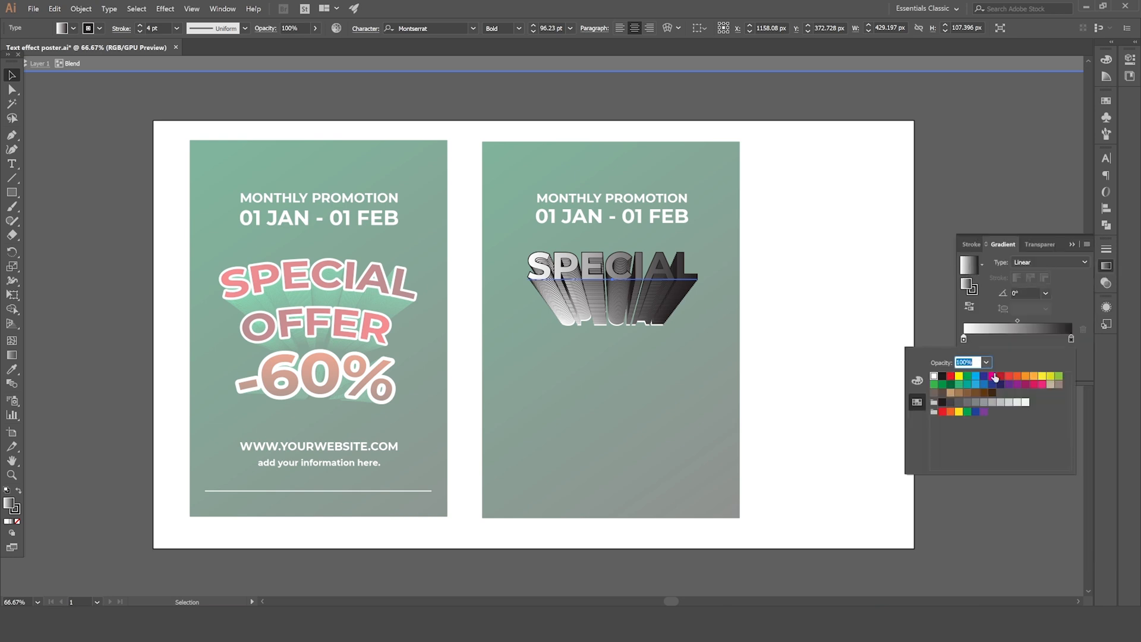
pyautogui.click(1001, 377)
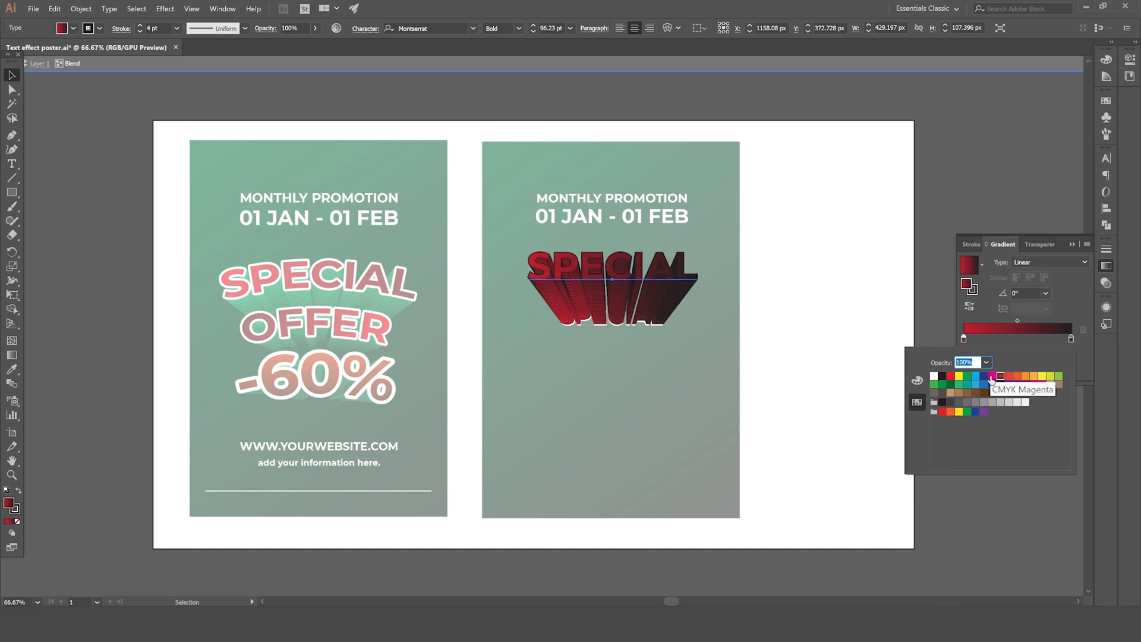
pyautogui.click(964, 339)
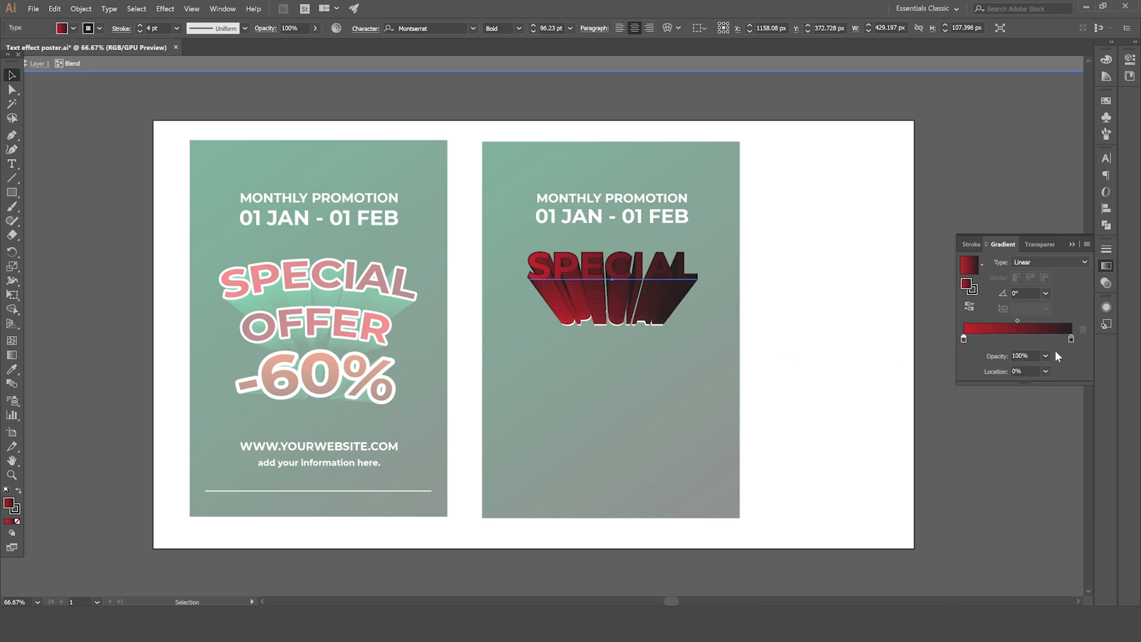
# Step: Shift the red-to-black gradient slightly to the right across the large "SPECIAL" text with the Gradient tool
pyautogui.press('g')
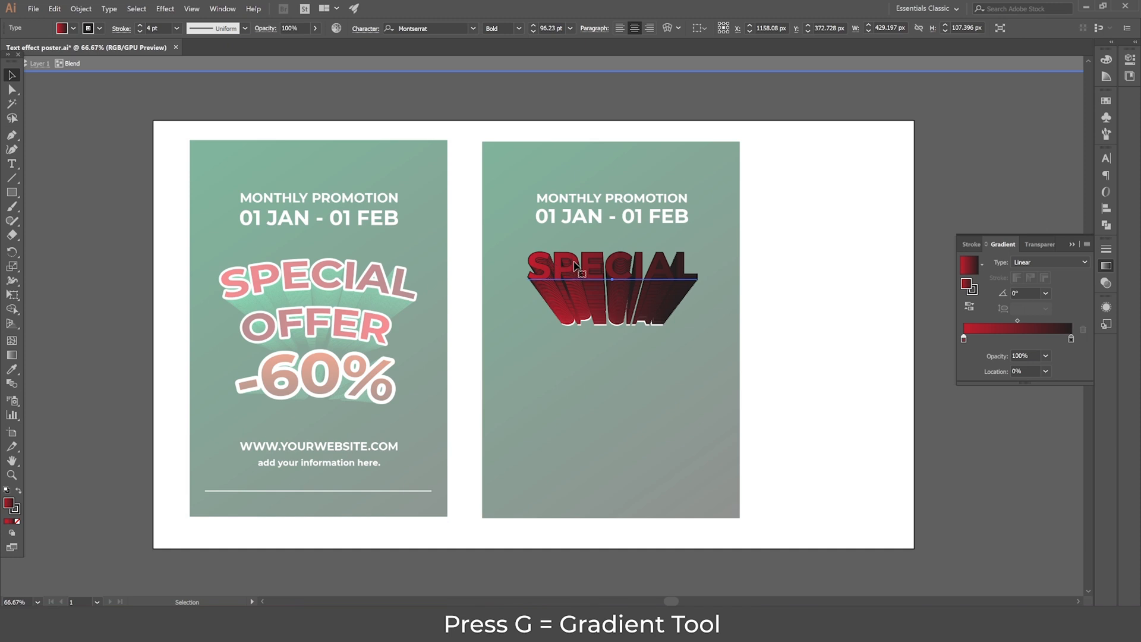
pyautogui.press('g')
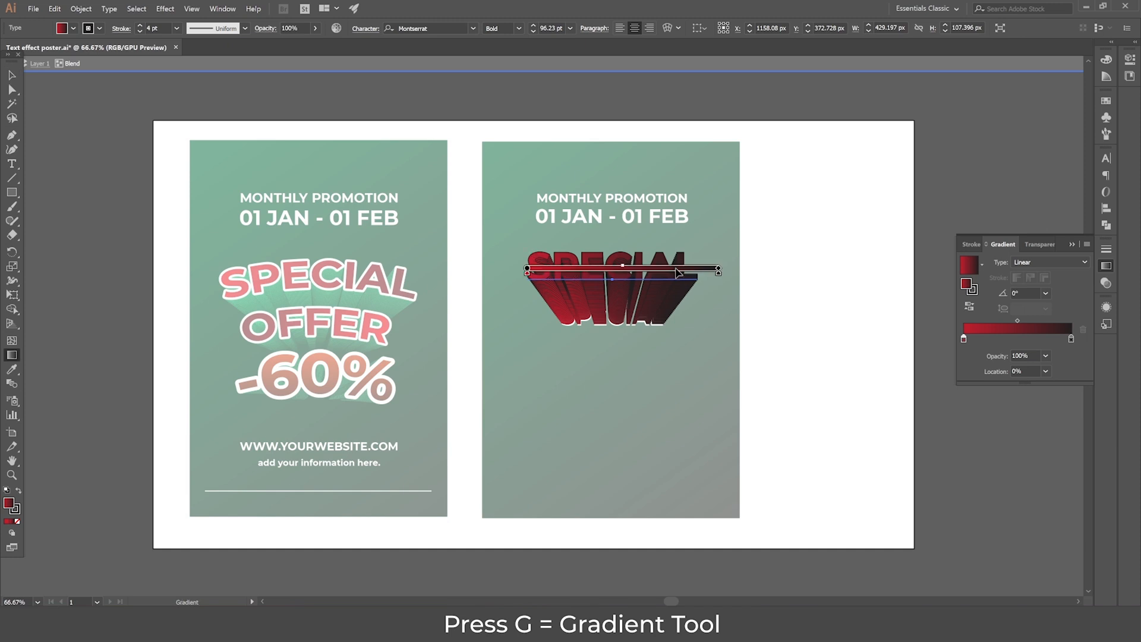
pyautogui.moveTo(678, 272); pyautogui.dragTo(699, 273)
pyautogui.click(11, 75)
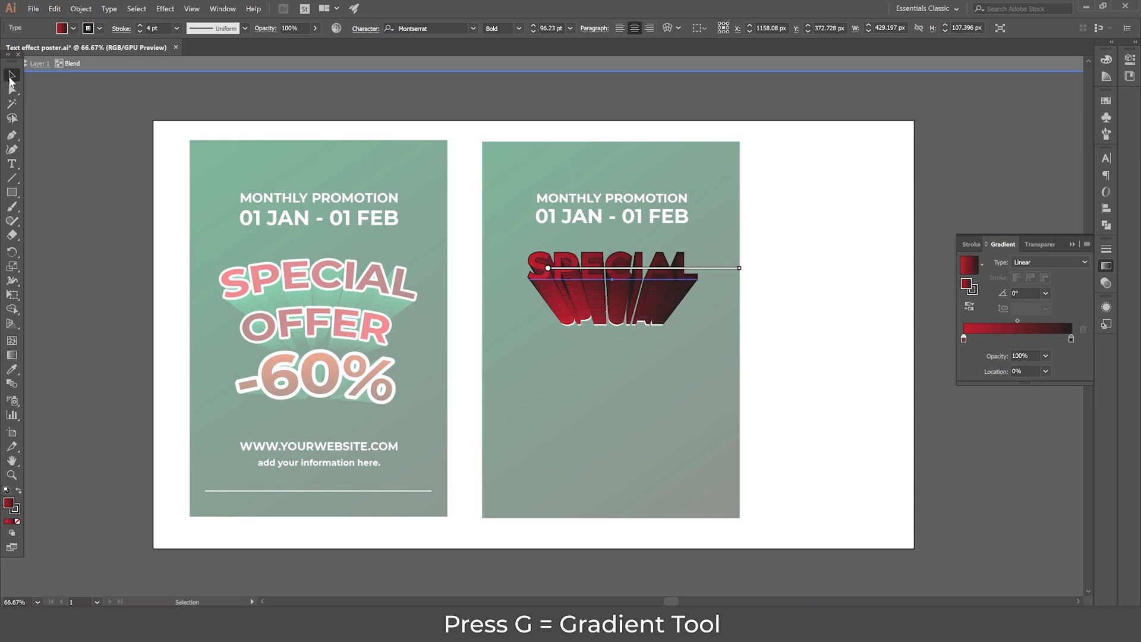
# Step: Set the stroke color of the large "SPECIAL" text to white
pyautogui.click(1106, 307)
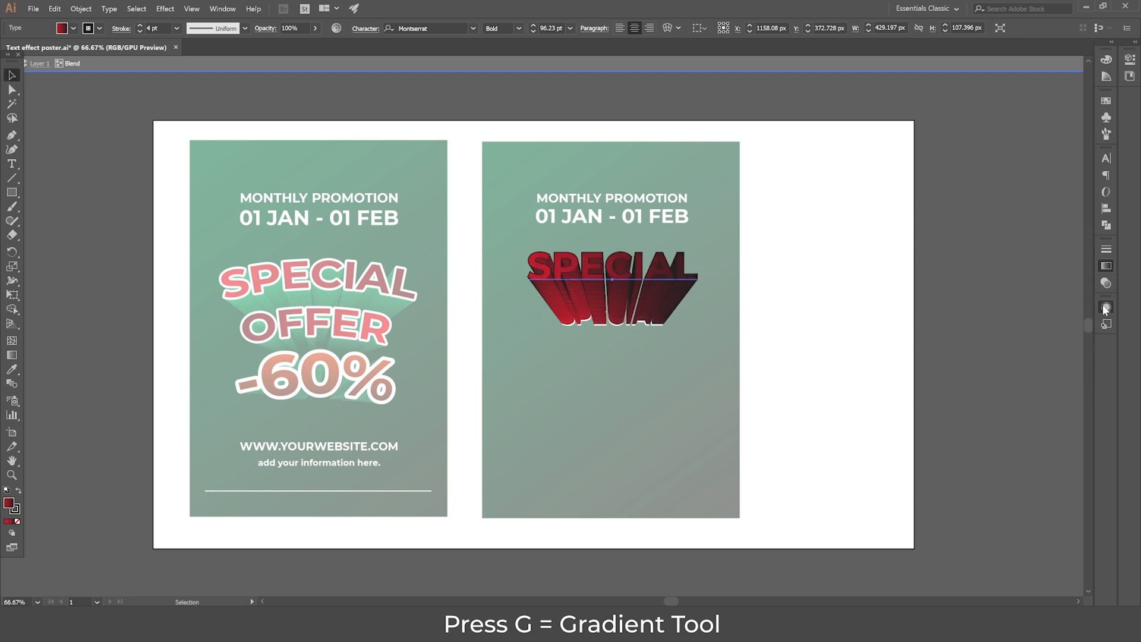
pyautogui.click(1008, 381)
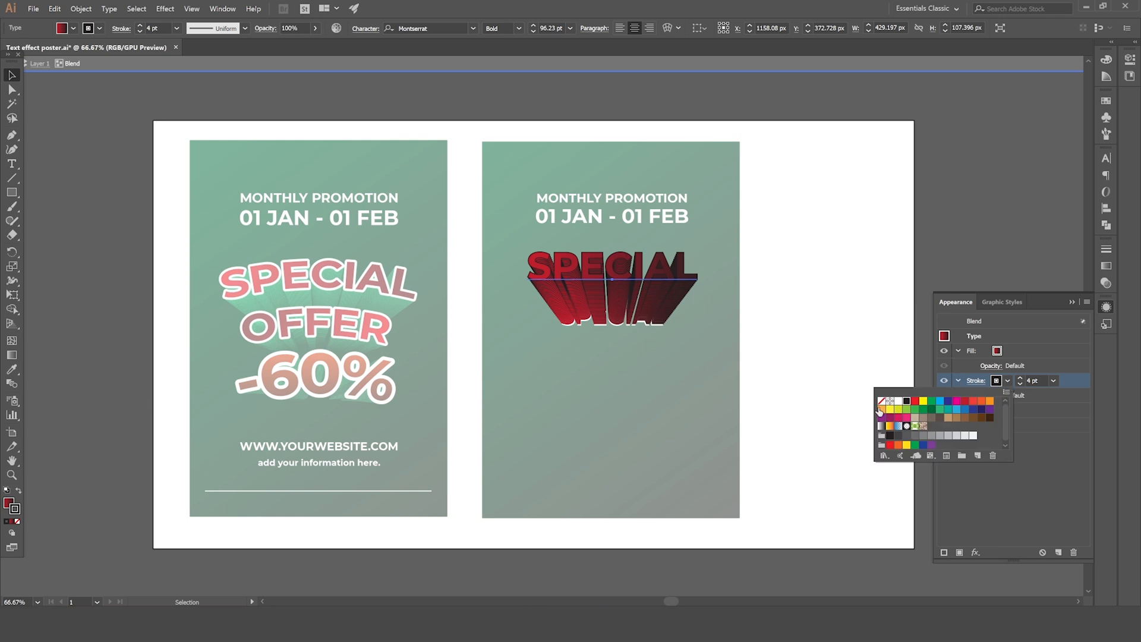
pyautogui.click(898, 402)
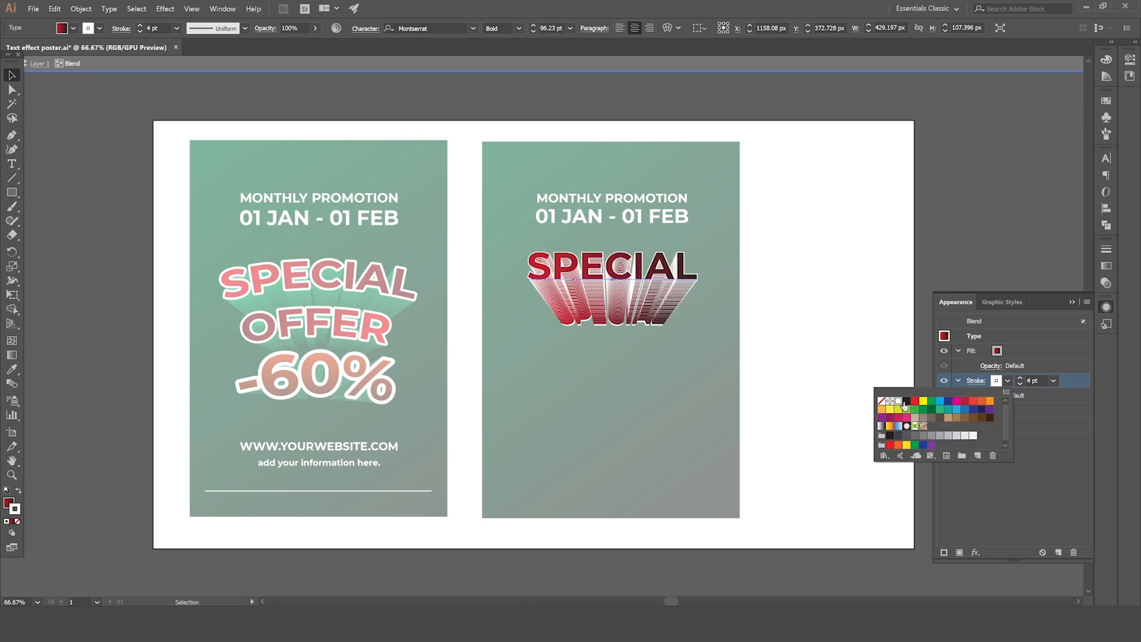
# Step: Increase the white stroke around the large "SPECIAL" text to a weight of 13 pt
pyautogui.click(1020, 379)
pyautogui.click(1019, 378)
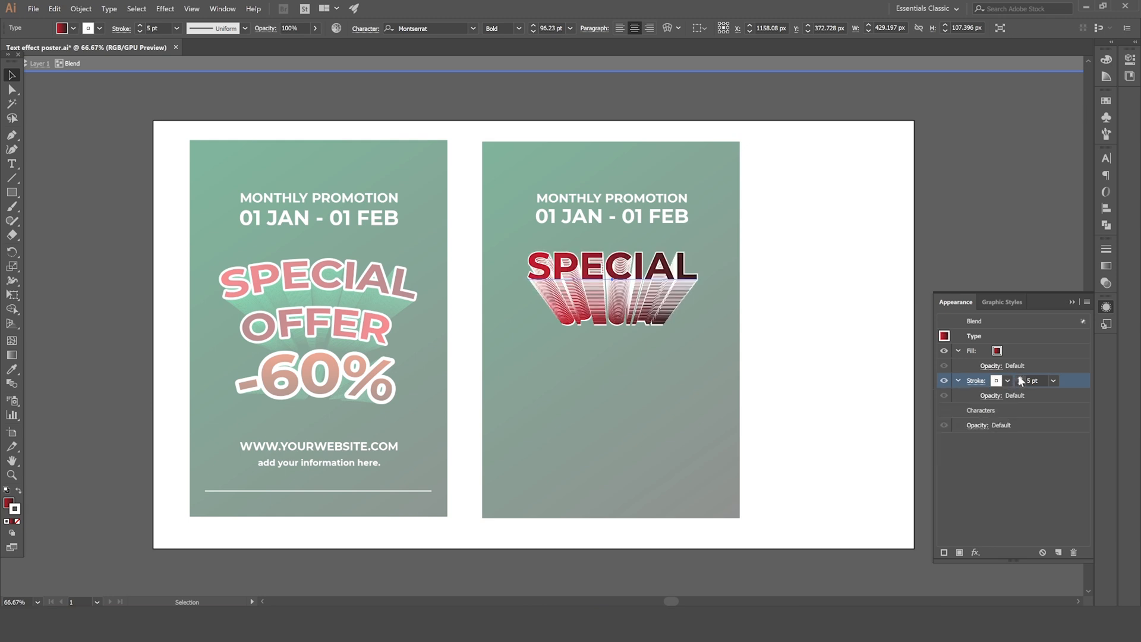
pyautogui.click(1020, 379)
pyautogui.click(1019, 379)
pyautogui.click(1020, 379)
pyautogui.click(1019, 377)
pyautogui.click(1019, 377)
pyautogui.click(1019, 377)
pyautogui.click(1019, 377)
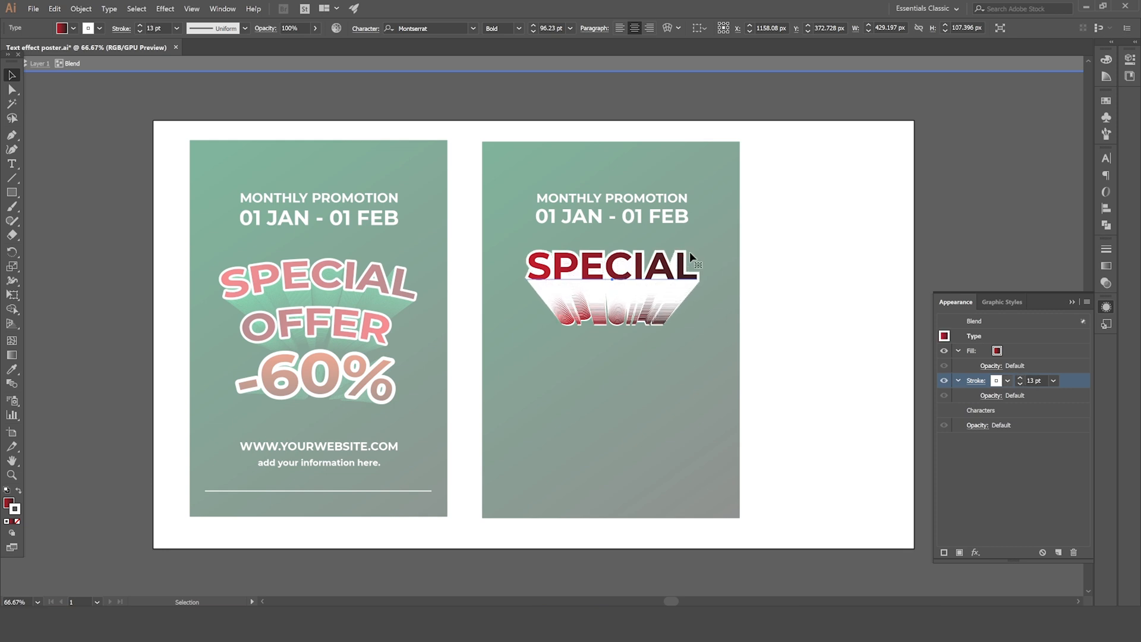
# Step: Give the large text's white stroke a round cap and a round join corner
pyautogui.click(977, 381)
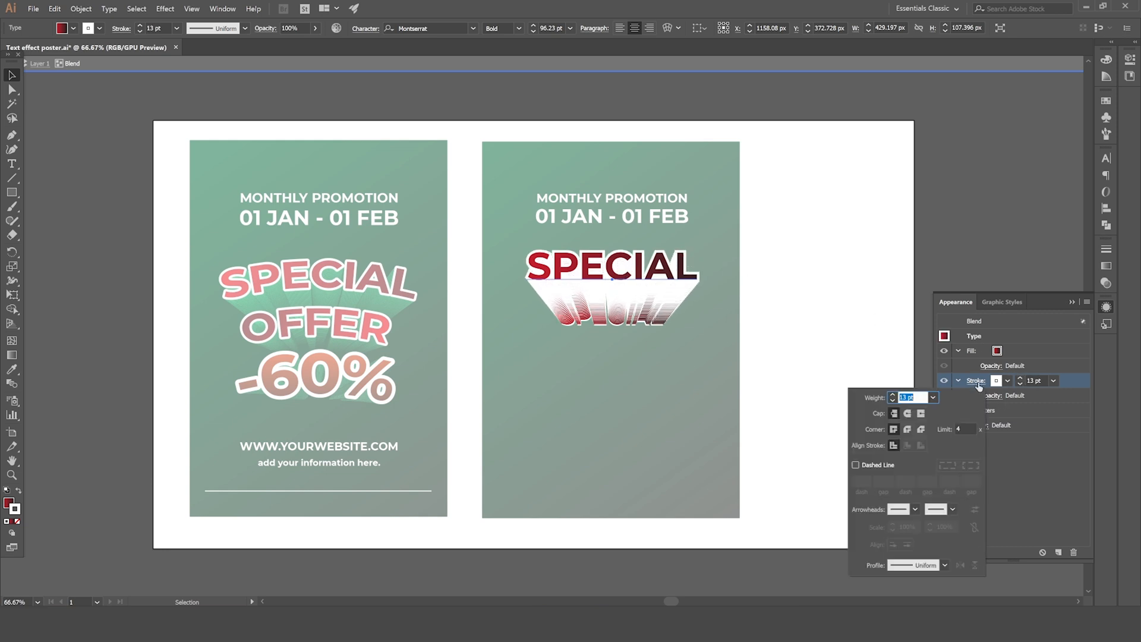
pyautogui.click(908, 414)
pyautogui.click(907, 429)
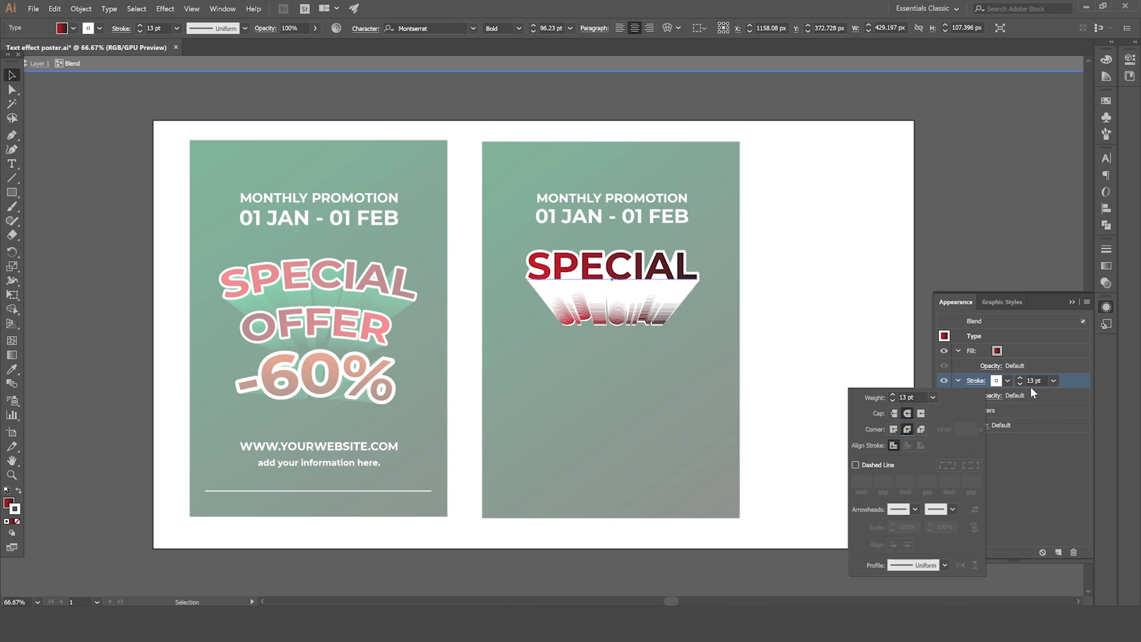
pyautogui.click(1080, 391)
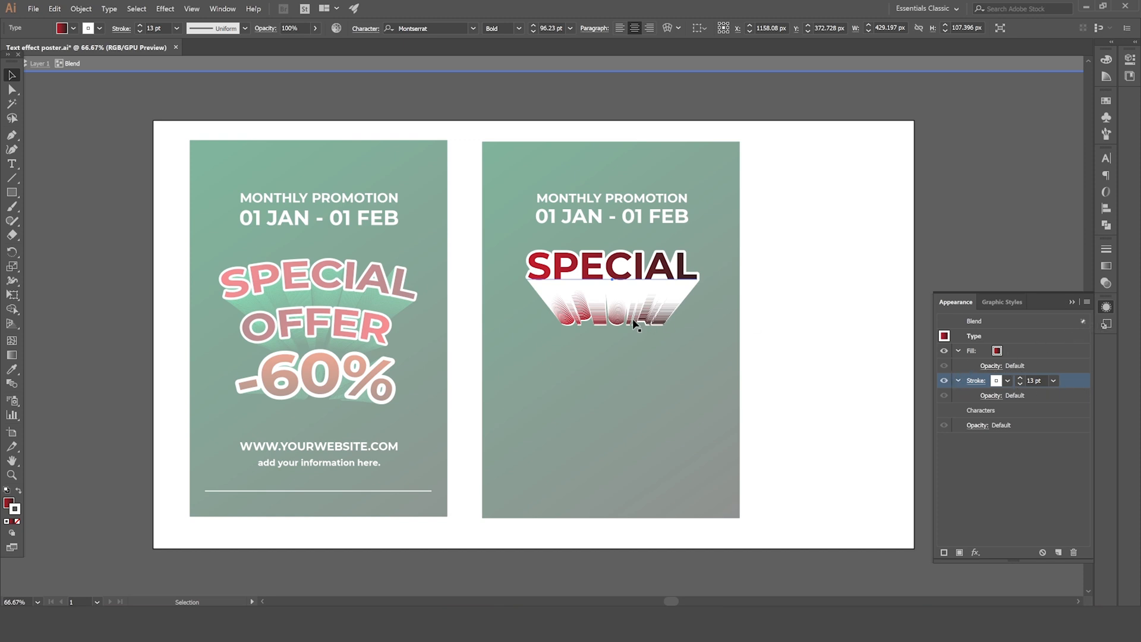
# Step: Select the small "SPECIAL" text at the lower end of the blend and add a new stroke to it
pyautogui.click(612, 329)
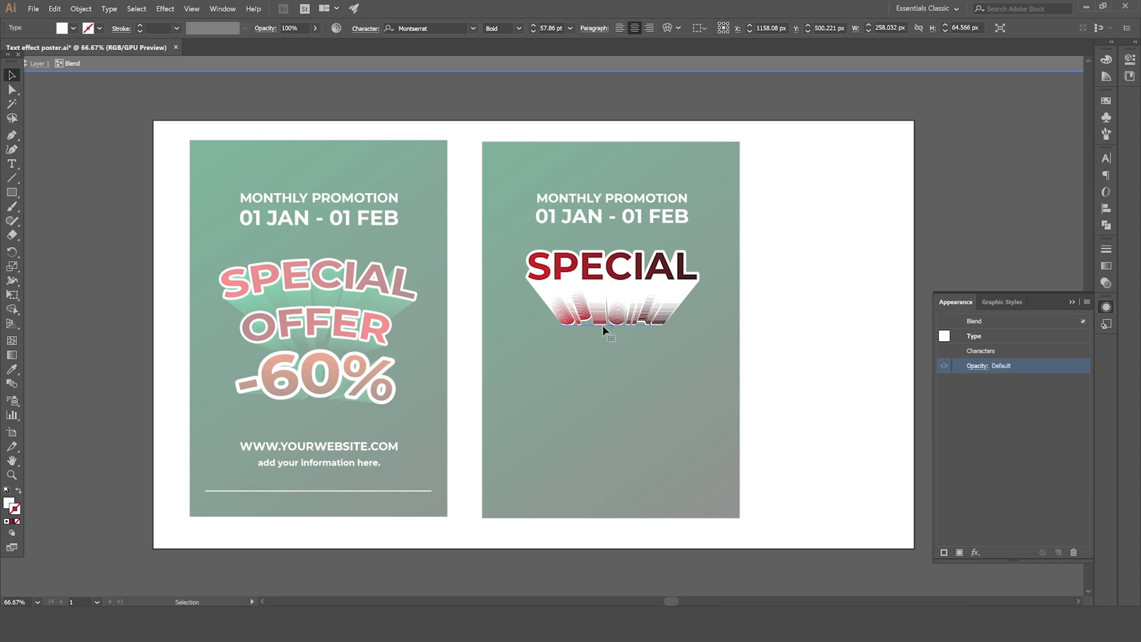
pyautogui.click(1086, 301)
pyautogui.click(993, 324)
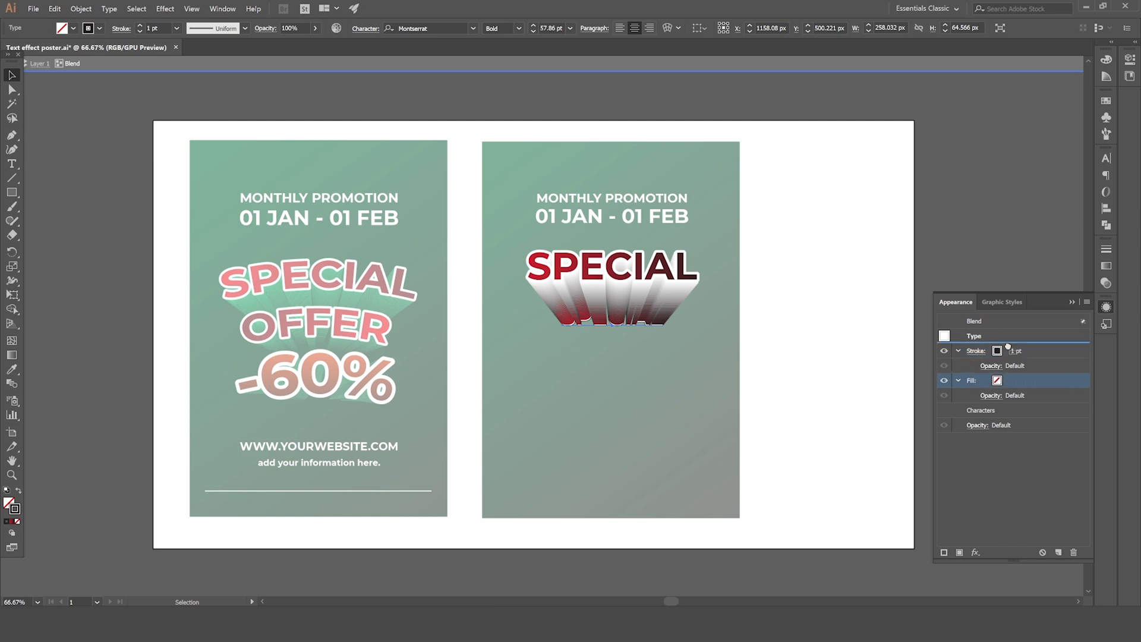
# Step: Move the small "SPECIAL" text's stroke below its fill and make the stroke white with a 3 pt weight
pyautogui.moveTo(1004, 350); pyautogui.dragTo(1007, 382)
pyautogui.click(1007, 381)
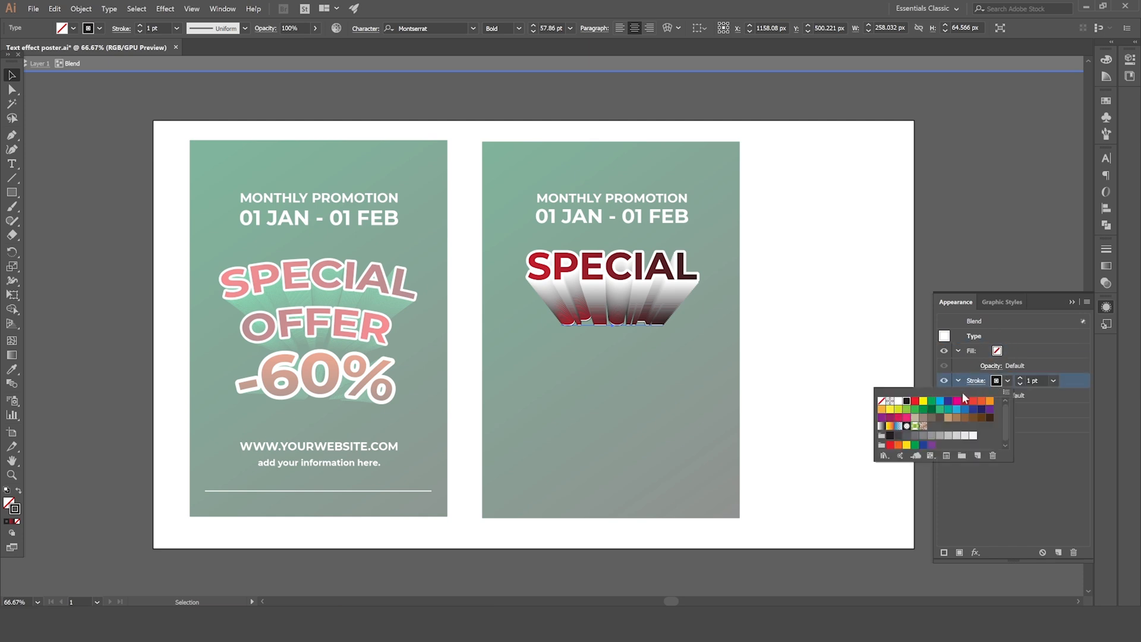
pyautogui.click(898, 401)
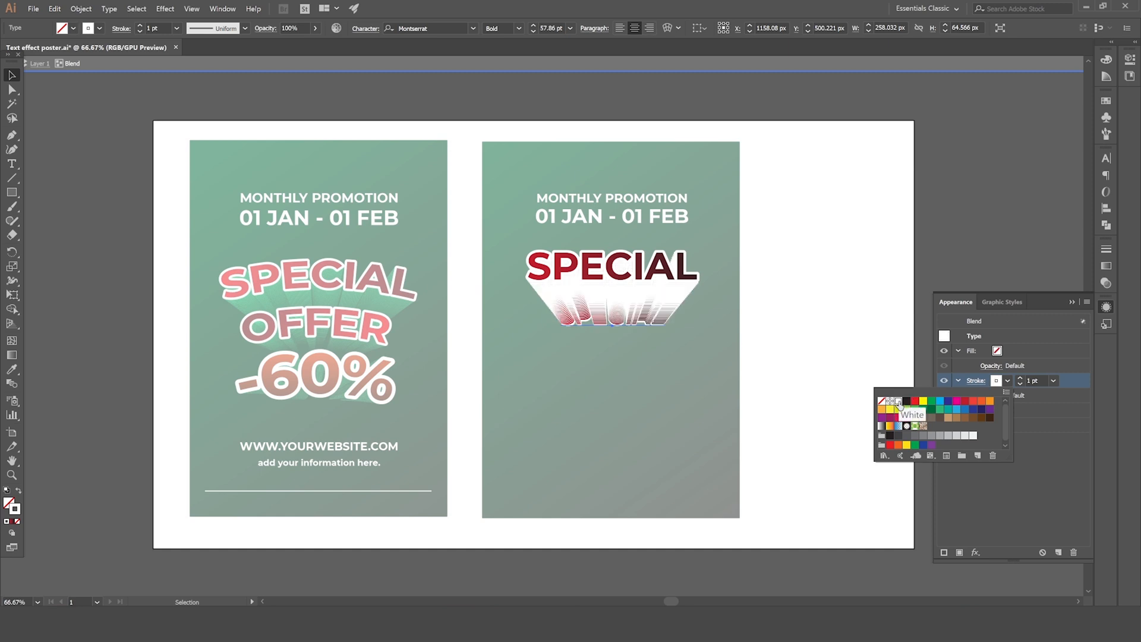
pyautogui.click(1020, 380)
pyautogui.click(1020, 379)
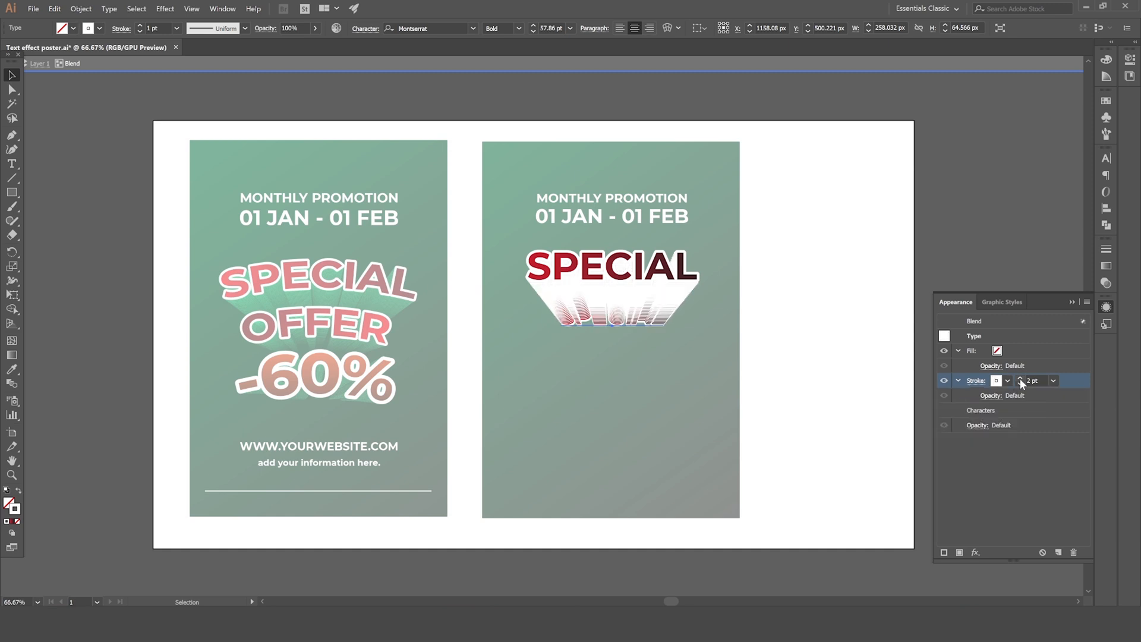
pyautogui.click(1020, 379)
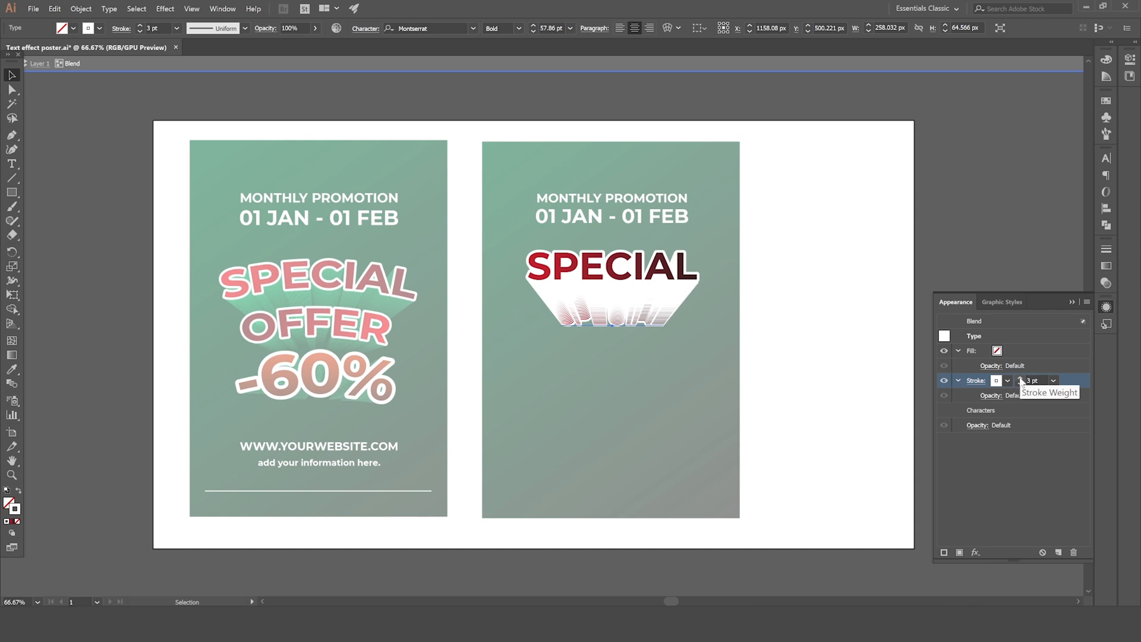
# Step: Set the fill color of the small "SPECIAL" text to white
pyautogui.click(1010, 348)
pyautogui.click(1008, 351)
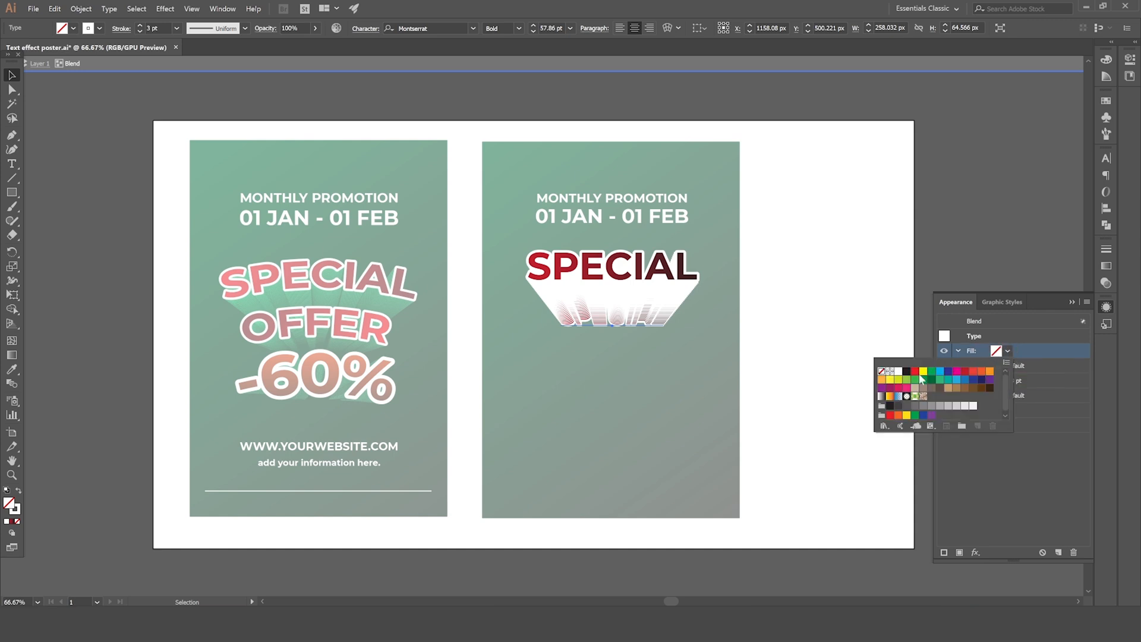
pyautogui.click(898, 372)
pyautogui.click(1048, 356)
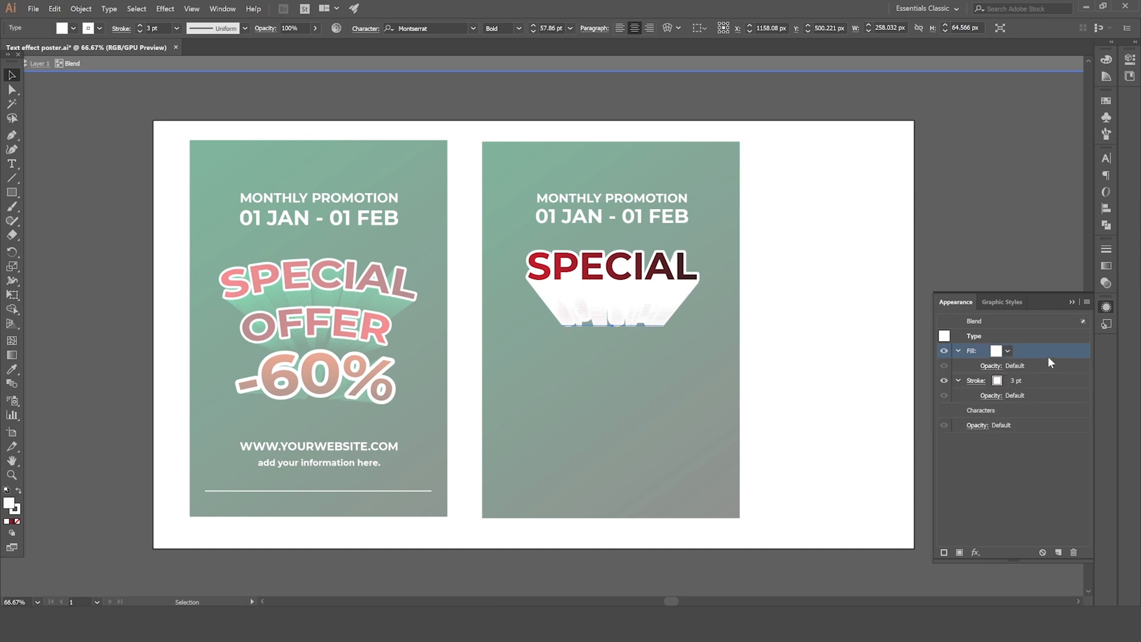
pyautogui.click(1106, 283)
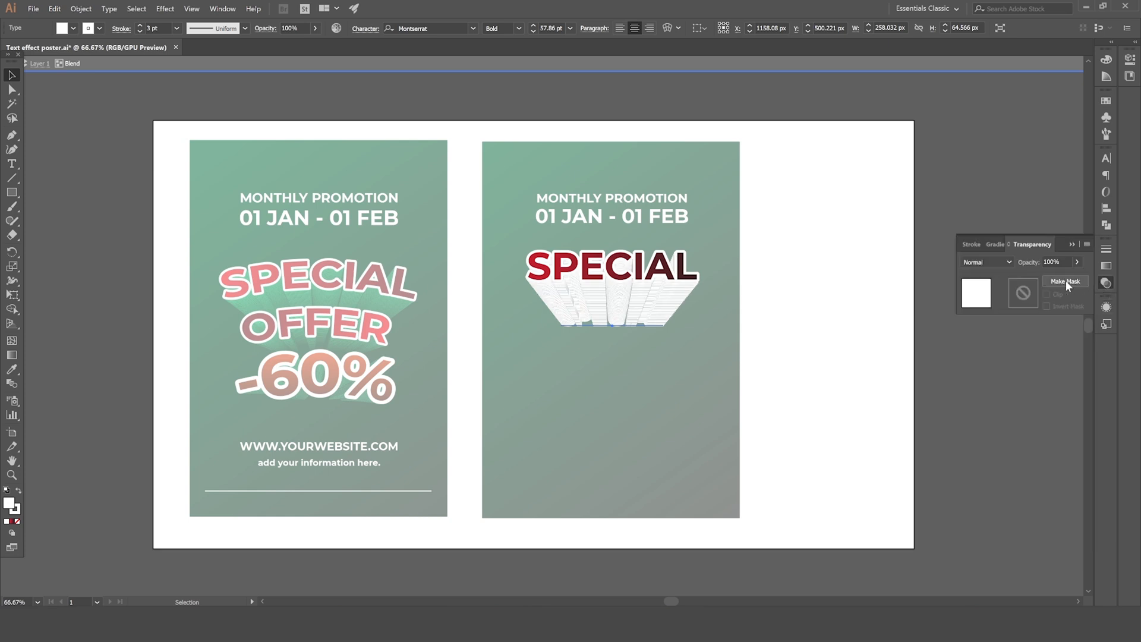
pyautogui.click(865, 322)
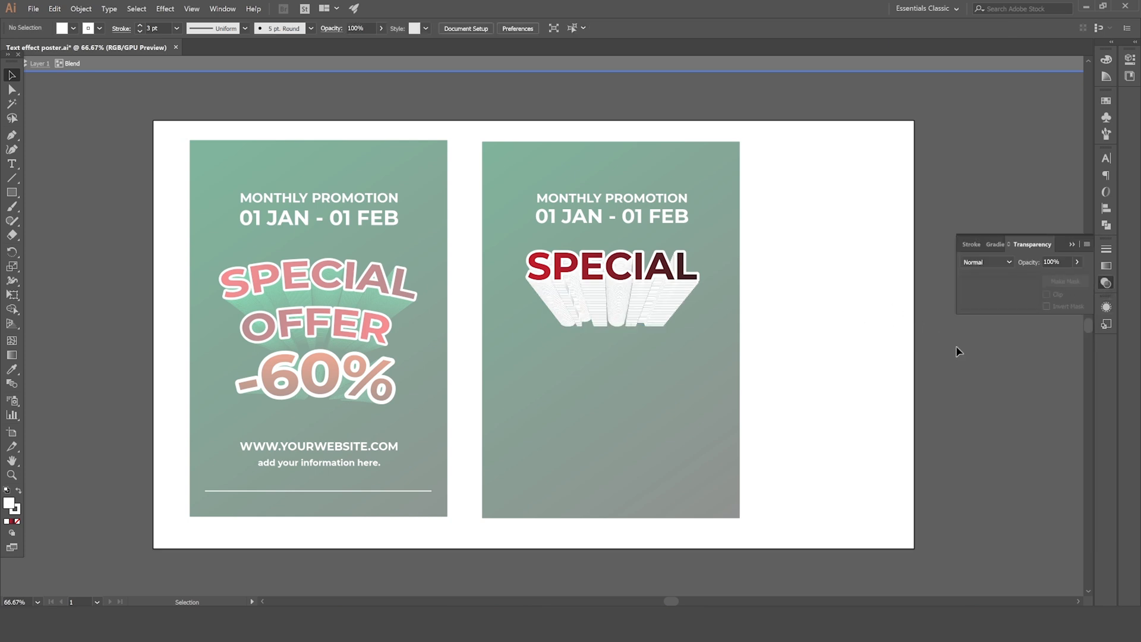
pyautogui.click(1073, 244)
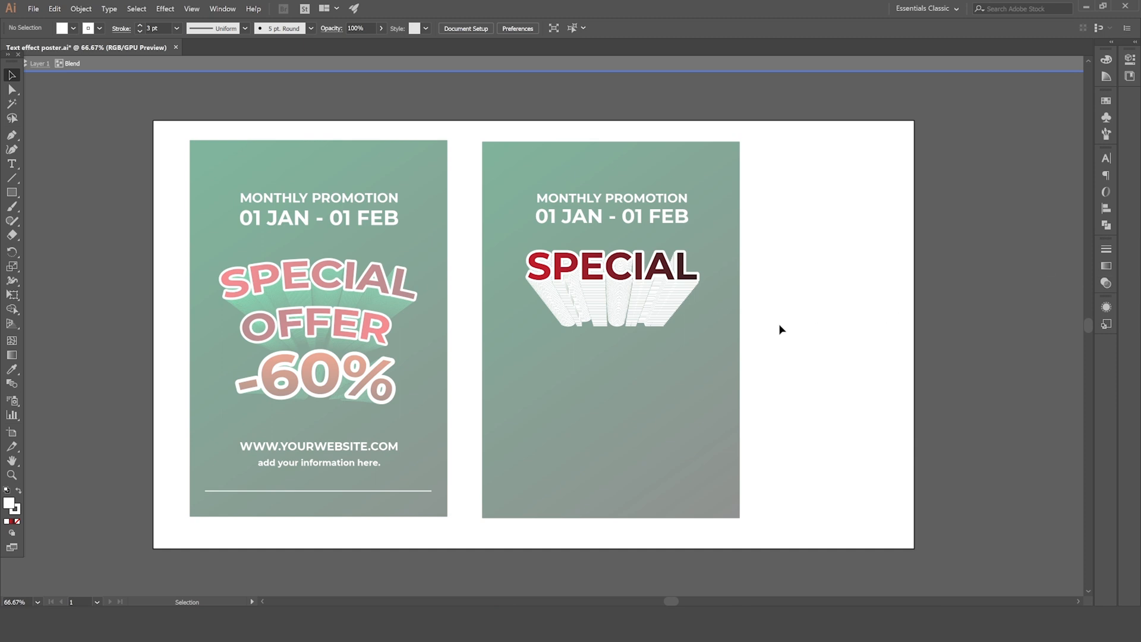
# Step: Select the small "SPECIAL" text at the lower end of the blend and set its blending mode to Overlay
pyautogui.click(624, 325)
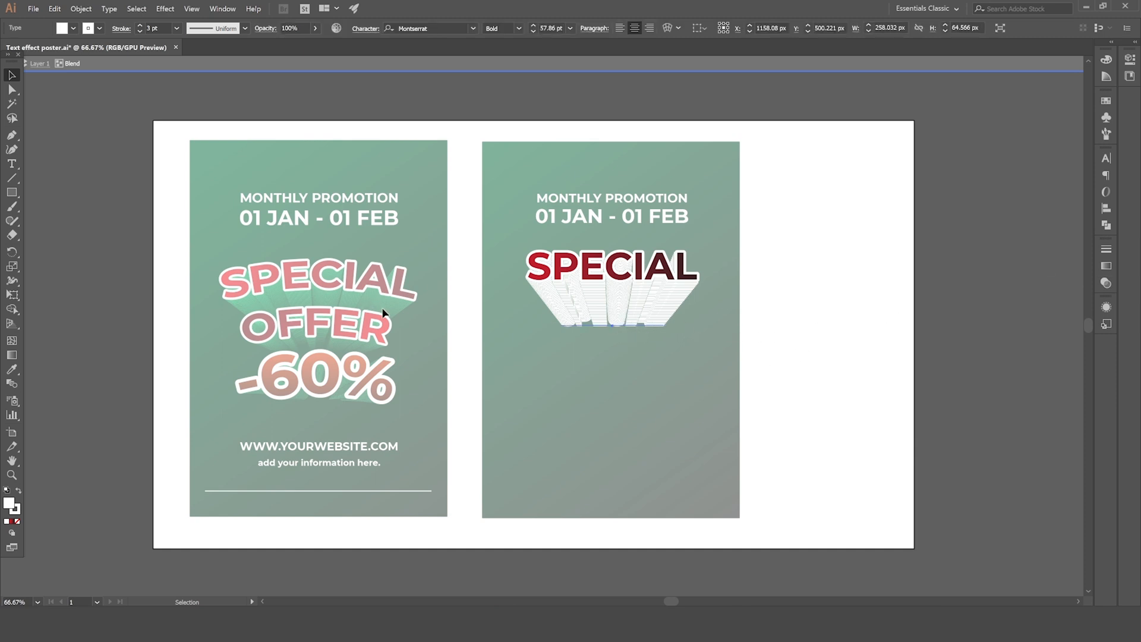
pyautogui.click(1107, 307)
pyautogui.click(1107, 283)
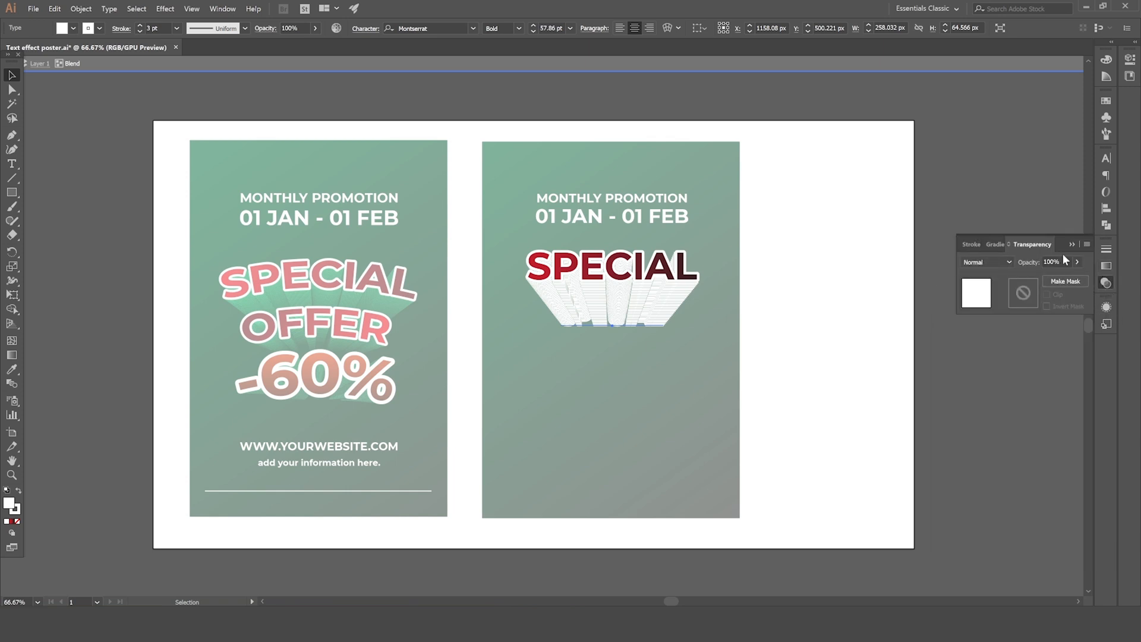
pyautogui.click(996, 262)
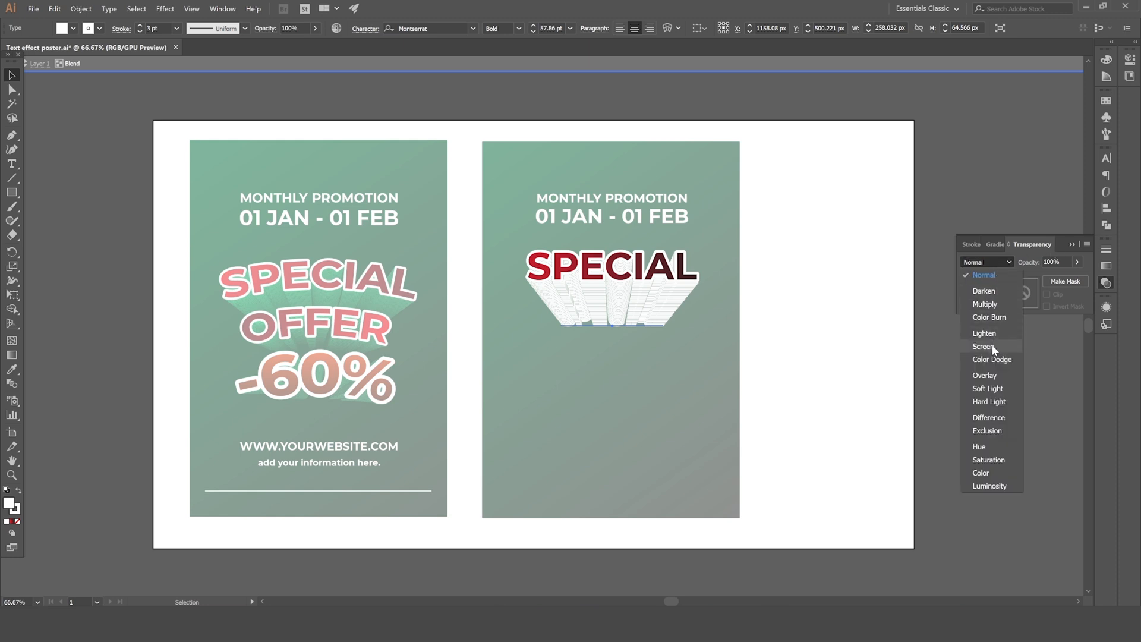
pyautogui.click(985, 376)
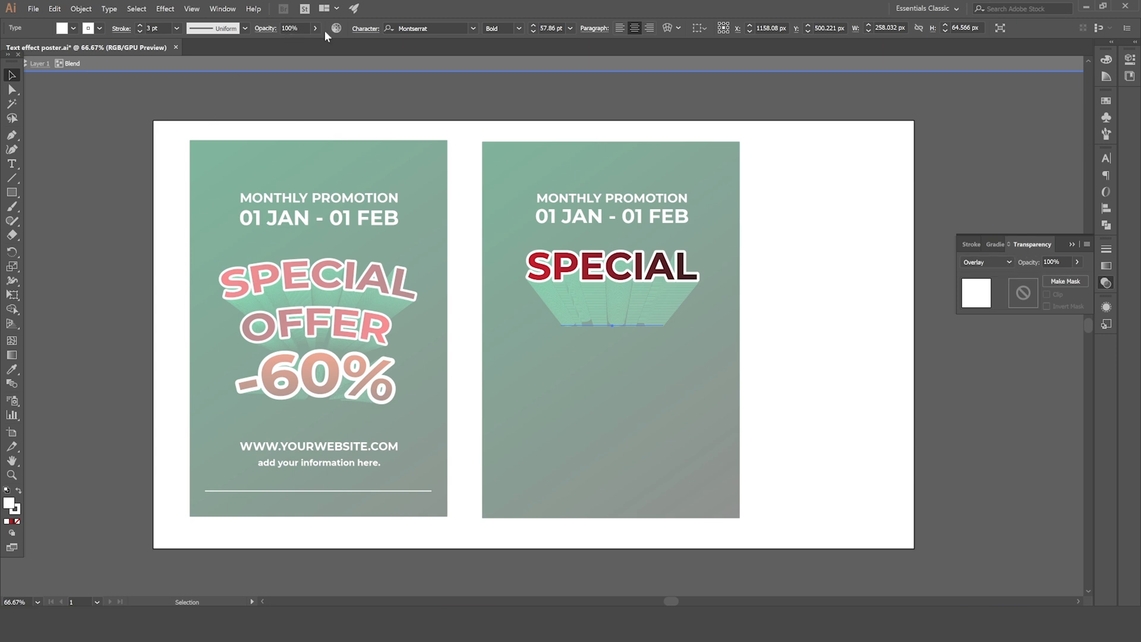
# Step: Reduce the opacity of the small "SPECIAL" text to 0% and leave the blend's isolation mode
pyautogui.click(1078, 262)
pyautogui.moveTo(997, 276); pyautogui.dragTo(996, 276)
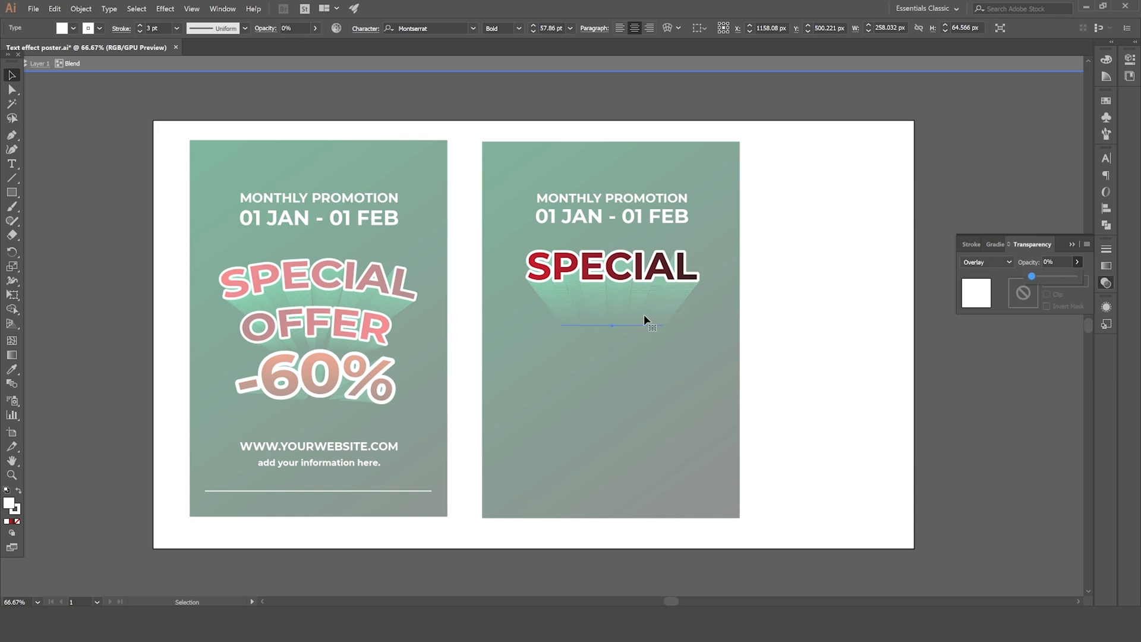
pyautogui.click(960, 344)
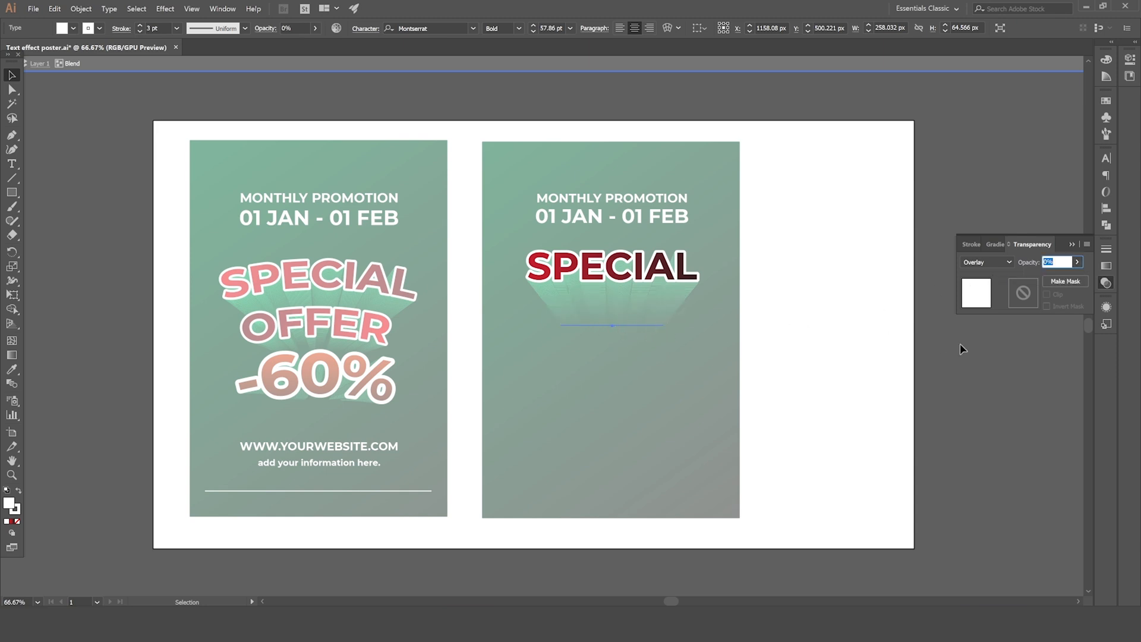
pyautogui.click(1073, 244)
pyautogui.click(841, 288)
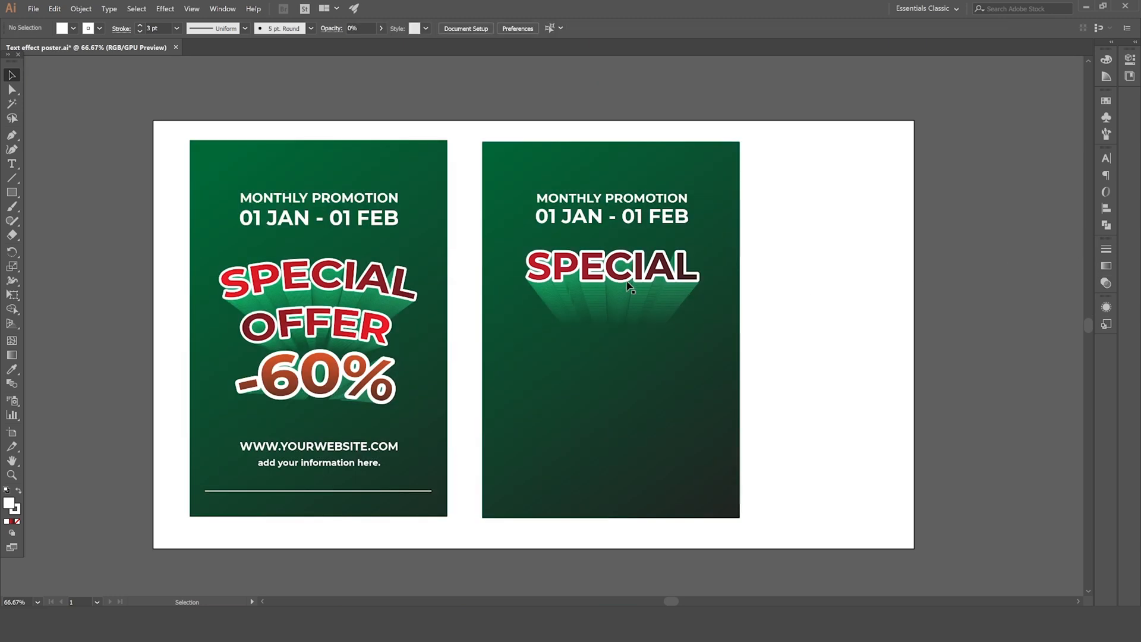
# Step: Isolate the "SPECIAL" blend and move its small lower text slightly up, to a Y position of about 485 px
pyautogui.click(594, 280)
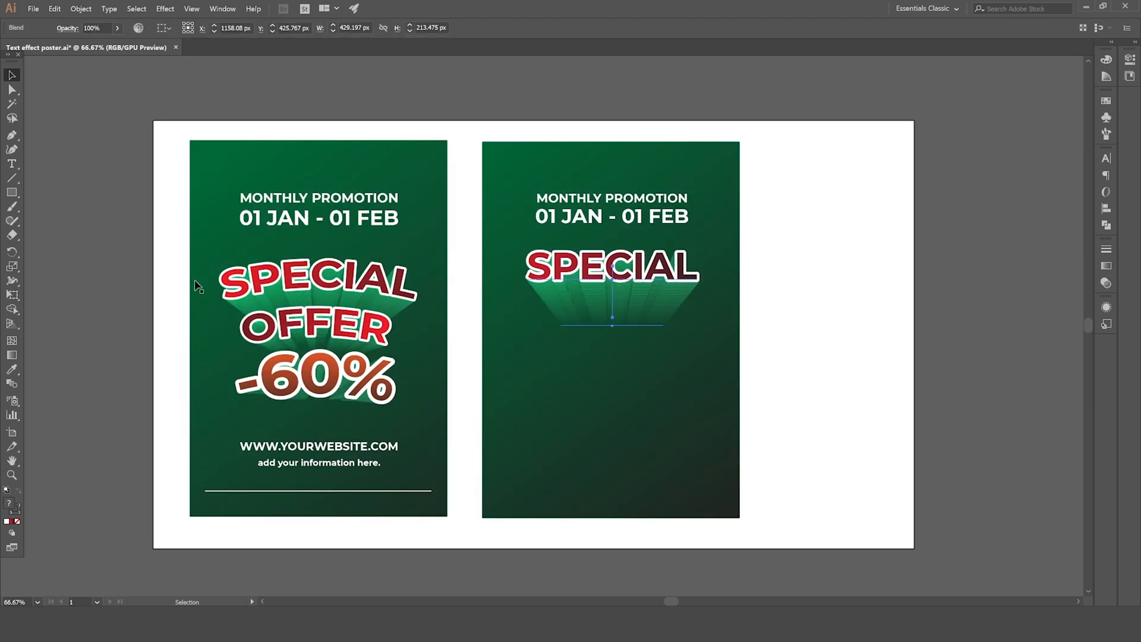
pyautogui.doubleClick(622, 326)
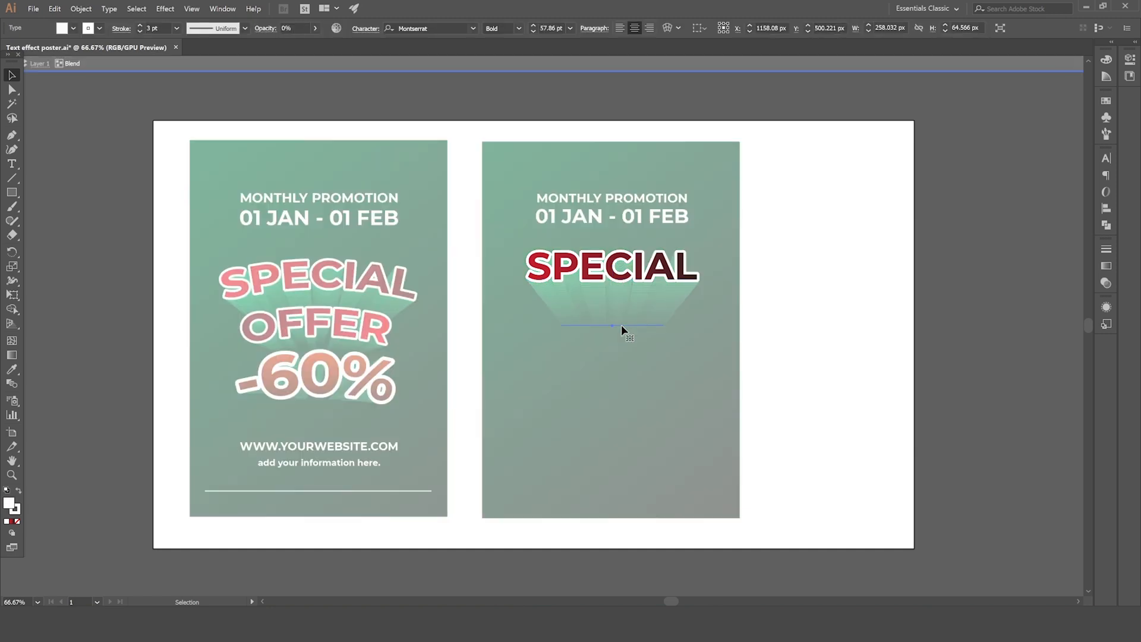
pyautogui.moveTo(622, 324); pyautogui.dragTo(622, 319)
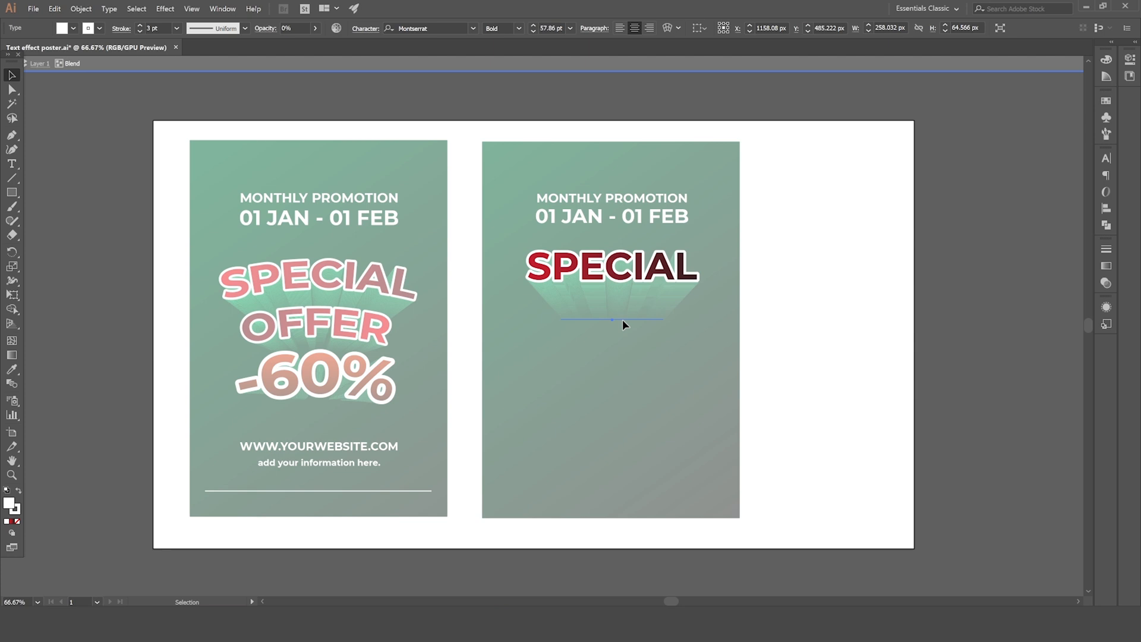
# Step: Scale the small lower text down around its center to about 215 px wide with Free Transform and leave isolation mode
pyautogui.click(12, 295)
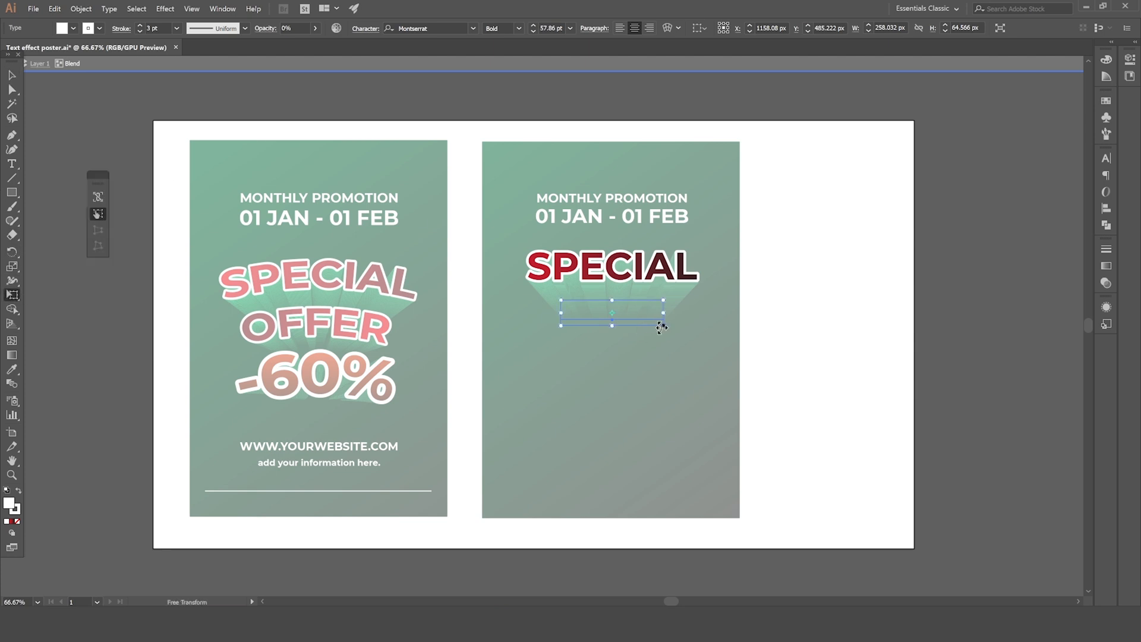
pyautogui.moveTo(654, 326); pyautogui.dragTo(654, 322)
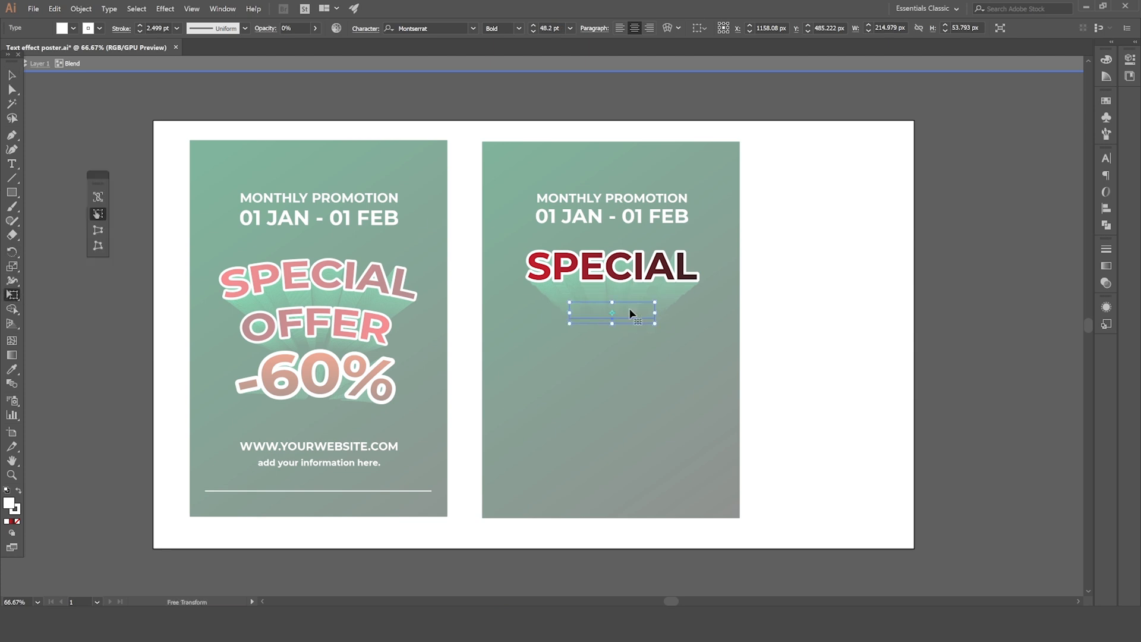
pyautogui.click(10, 77)
pyautogui.doubleClick(868, 349)
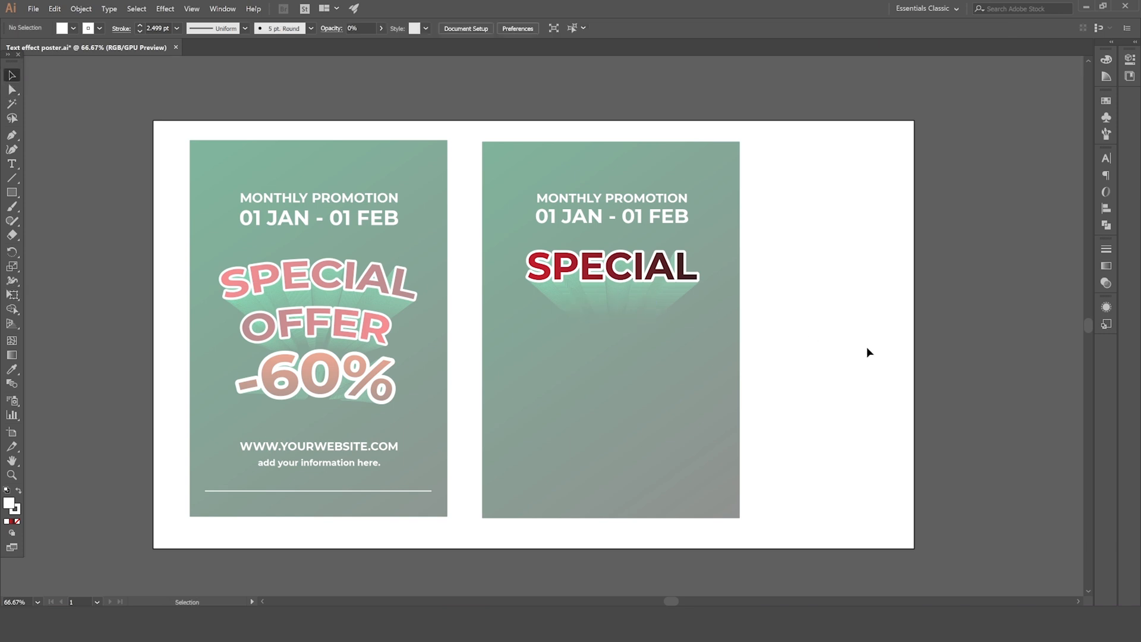
# Step: Apply an Arc warp effect to the "SPECIAL" blend with a horizontal bend of 22%
pyautogui.click(623, 291)
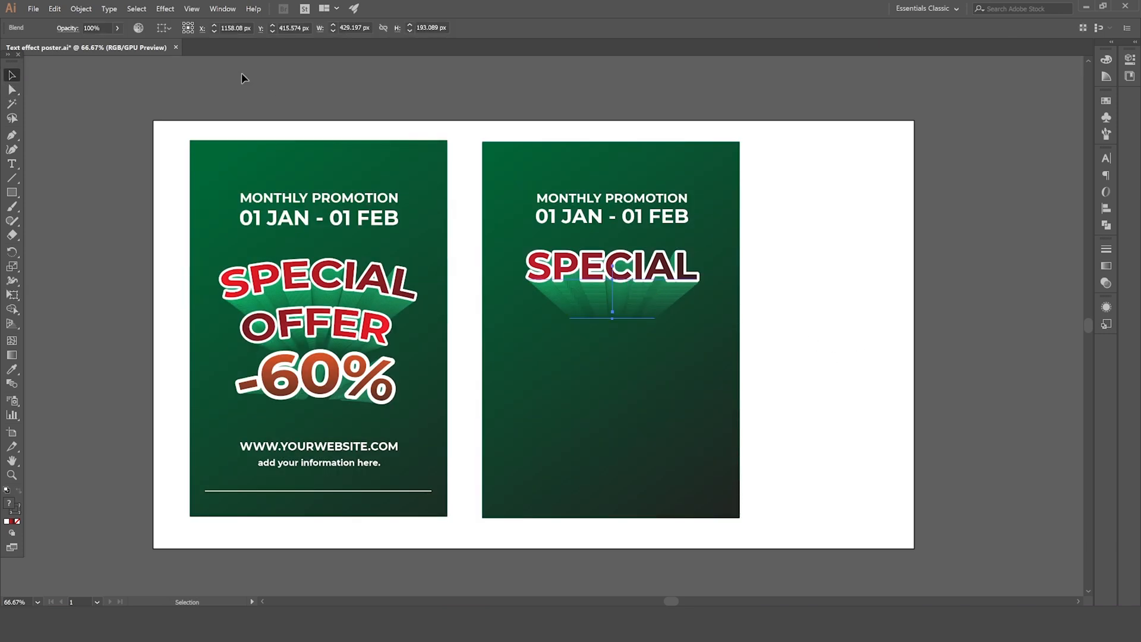
pyautogui.click(165, 8)
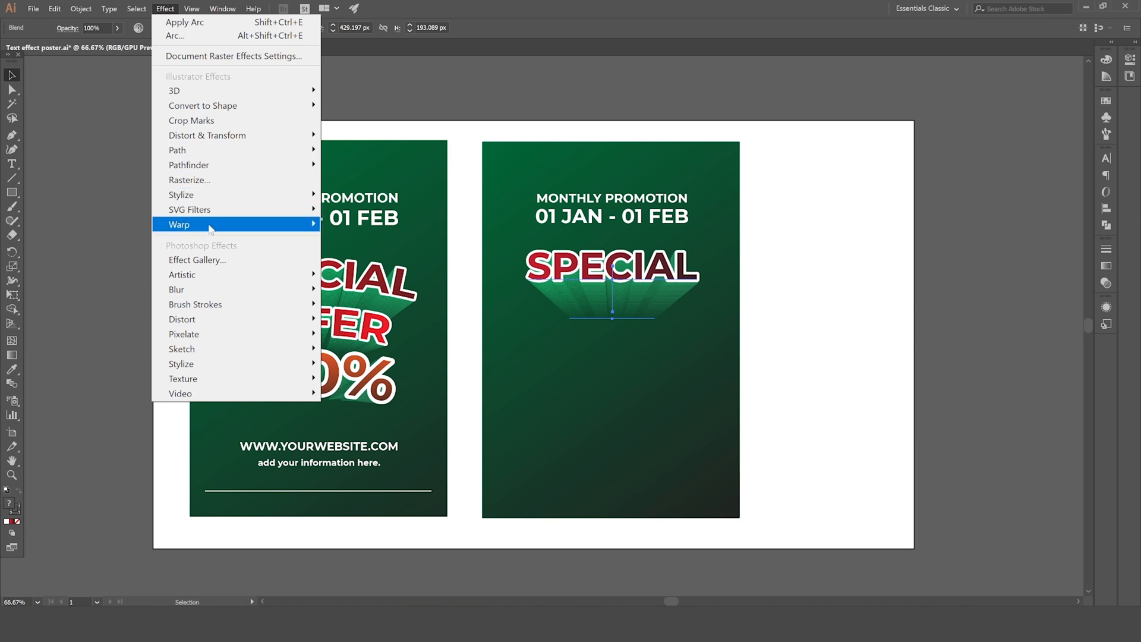
pyautogui.moveTo(200, 225)
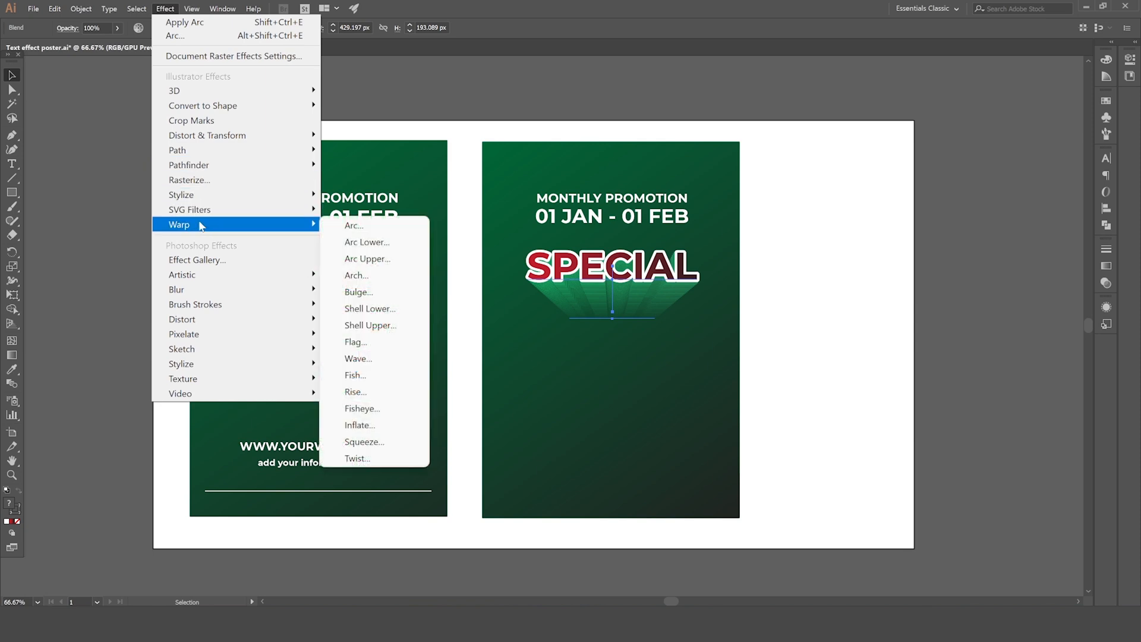
pyautogui.click(373, 231)
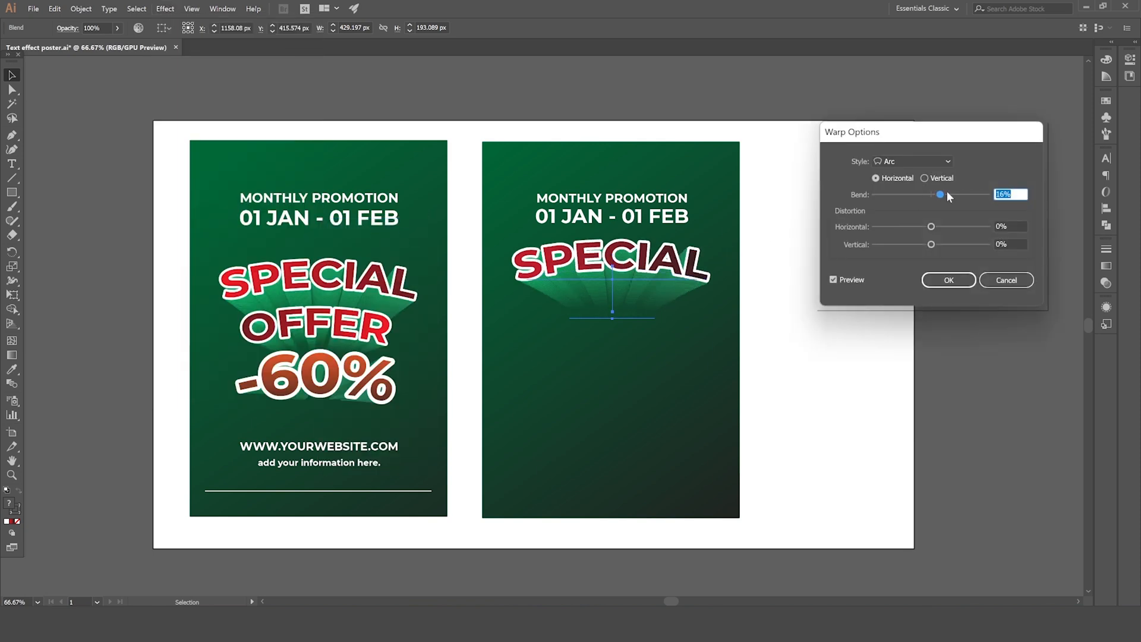
pyautogui.click(950, 194)
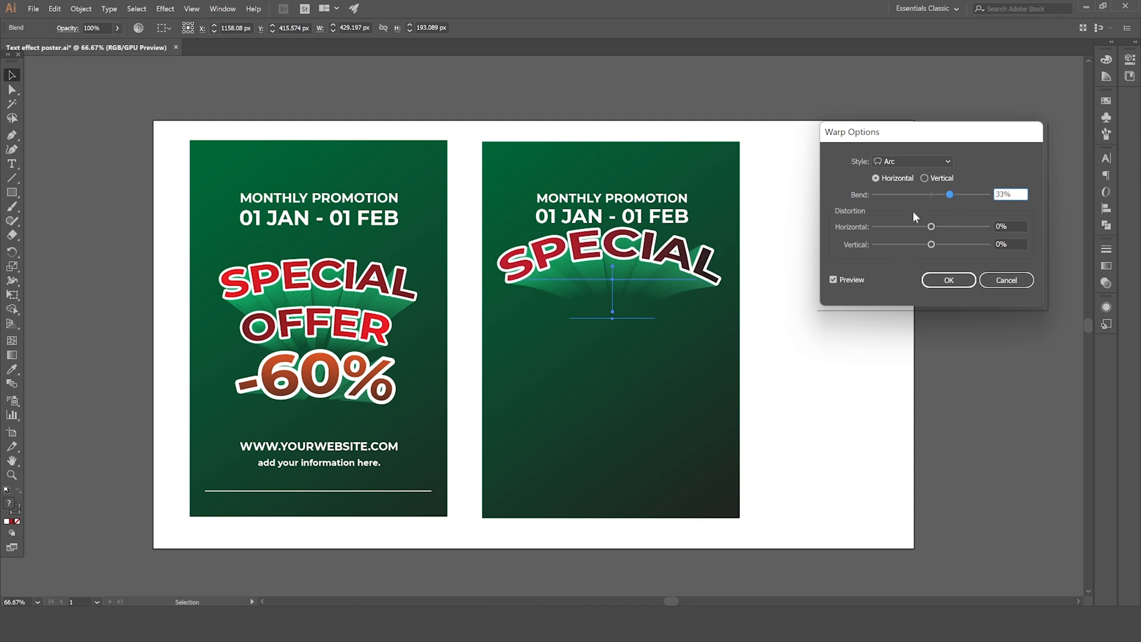
pyautogui.moveTo(904, 193); pyautogui.dragTo(943, 191)
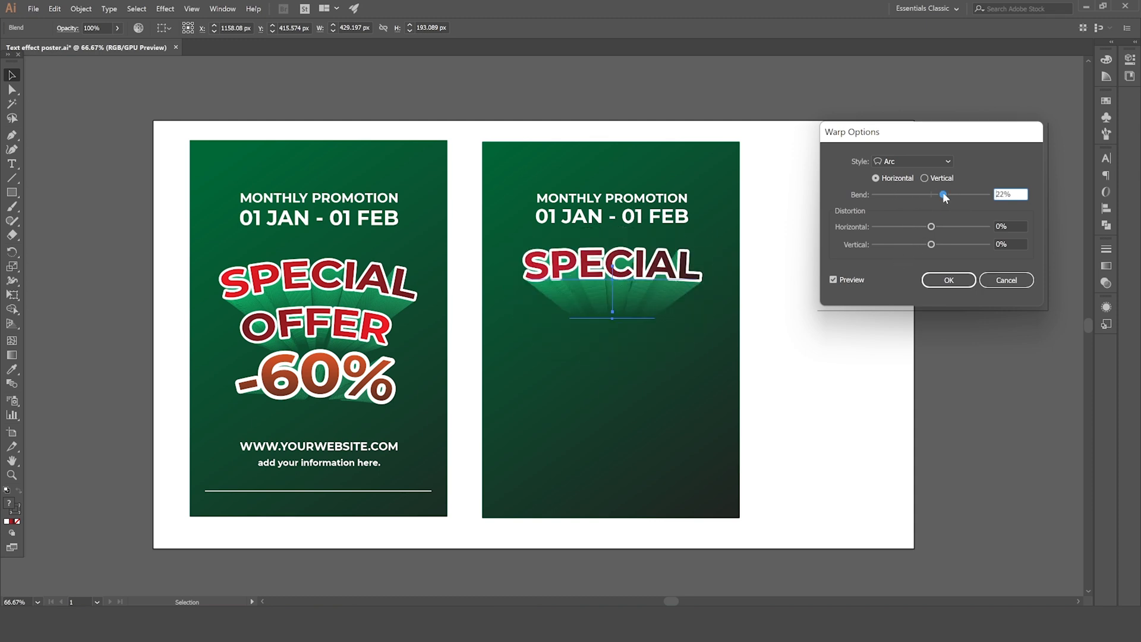
# Step: Try a horizontal distortion of 82% and a vertical distortion of -85% on the arc warp, and reset both to 0%
pyautogui.click(946, 226)
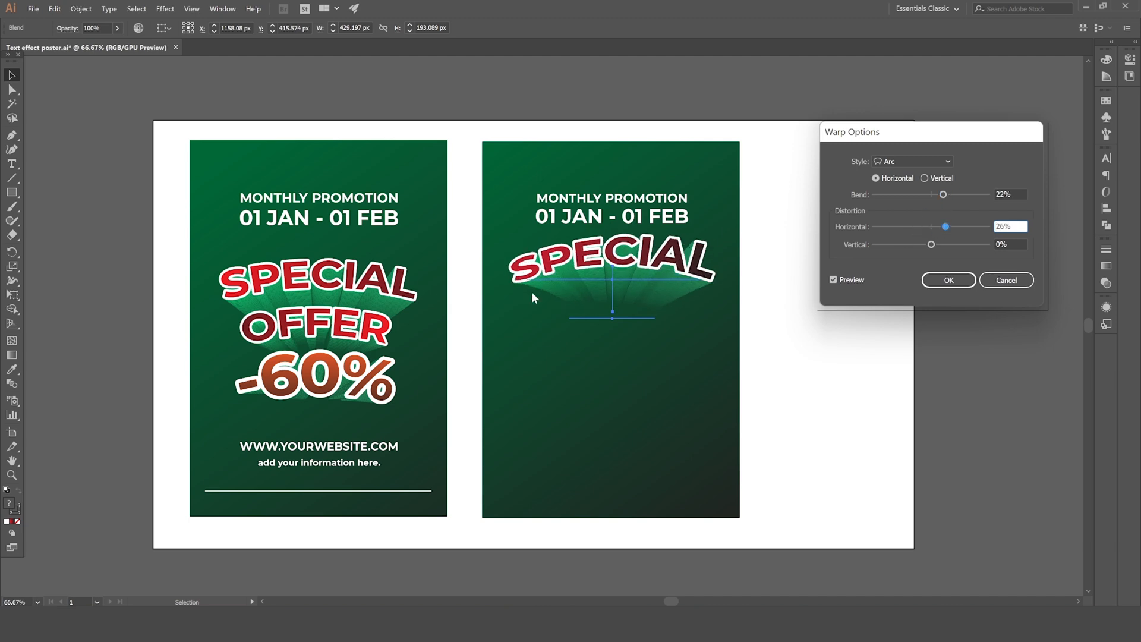
pyautogui.click(882, 243)
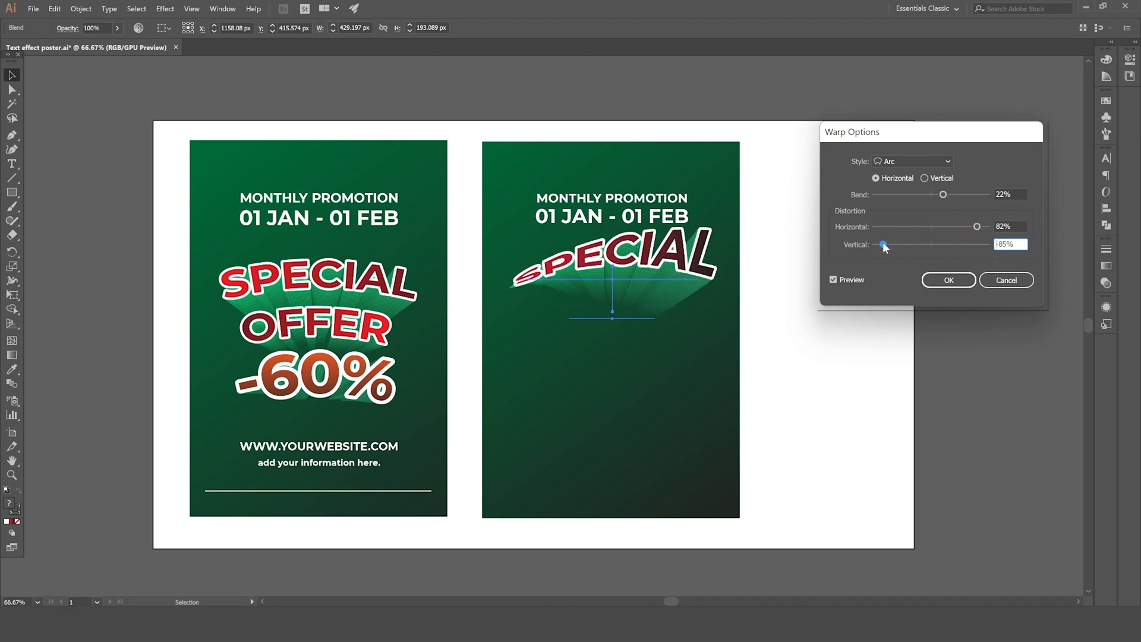
pyautogui.click(929, 244)
pyautogui.hotkey('shift', 'Tab')
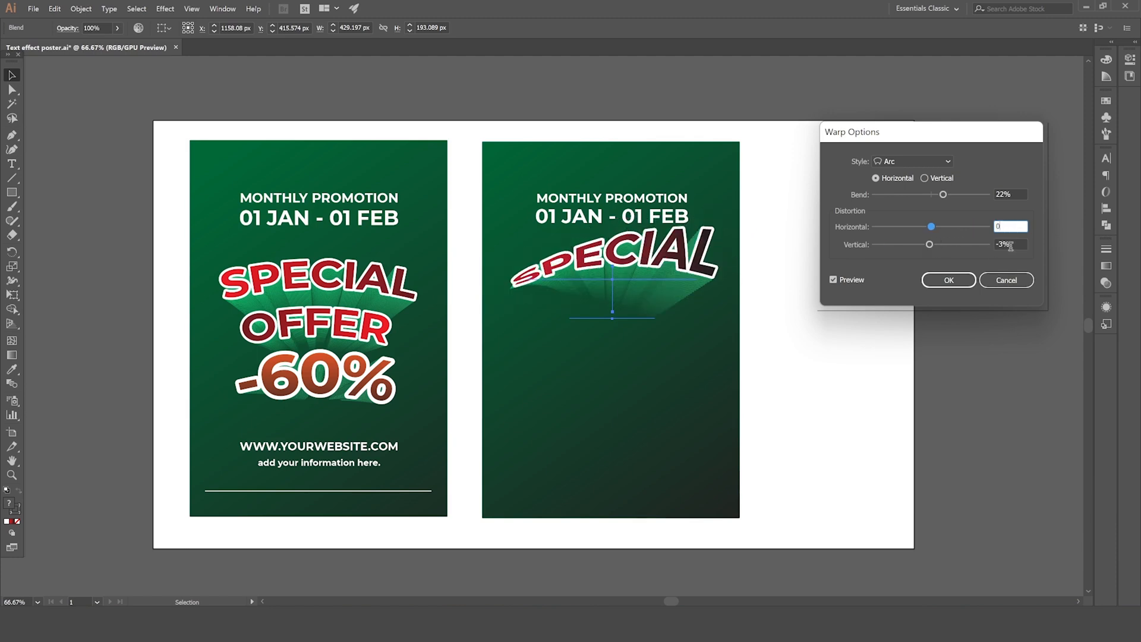
pyautogui.press('Tab')
pyautogui.write('0')
# Step: Set the arc warp's bend to 19%, apply it and reselect the warped "SPECIAL" blend
pyautogui.click(1012, 193)
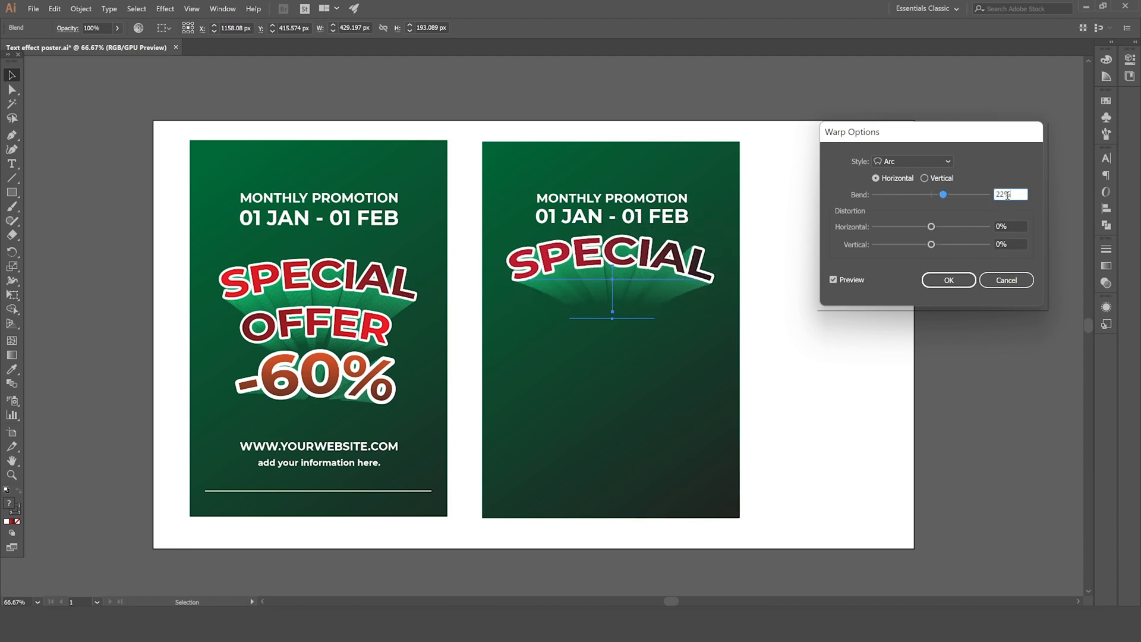
pyautogui.moveTo(940, 198); pyautogui.dragTo(937, 195)
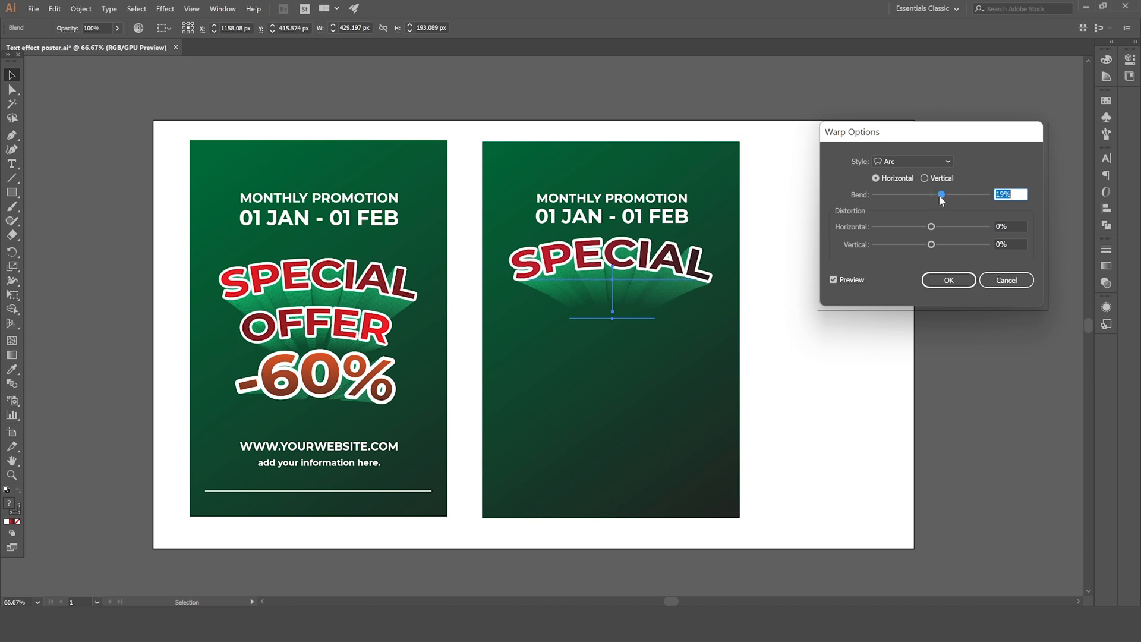
pyautogui.click(949, 280)
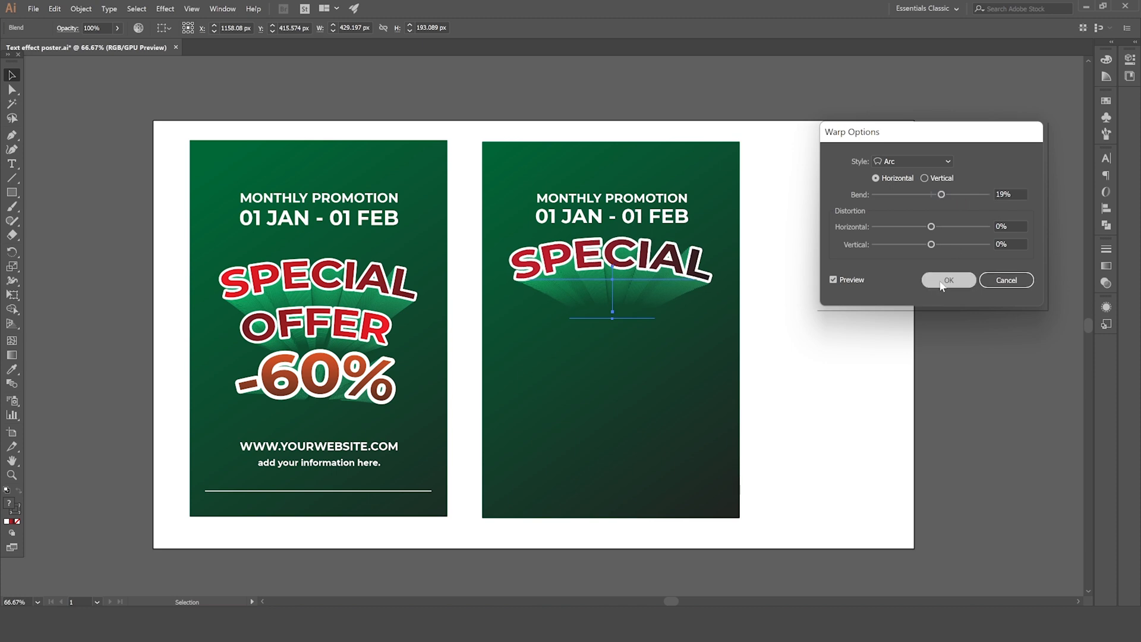
pyautogui.click(814, 319)
pyautogui.click(610, 261)
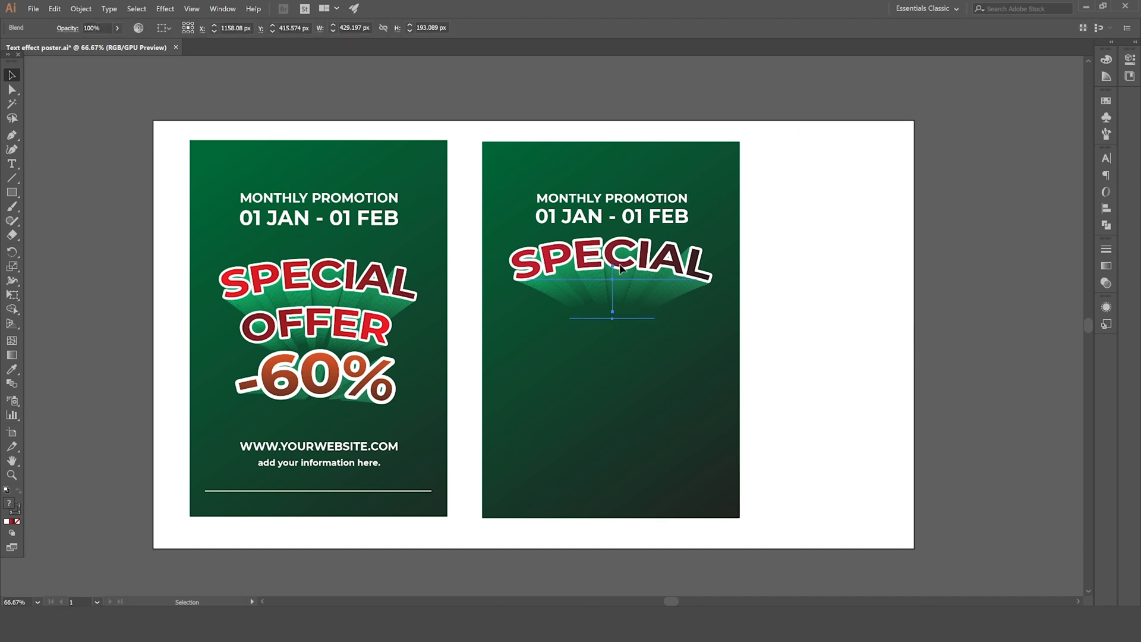
# Step: Move the warped "SPECIAL" blend down to Y about 458 px and duplicate it straight below at Y about 594 px
pyautogui.click(815, 286)
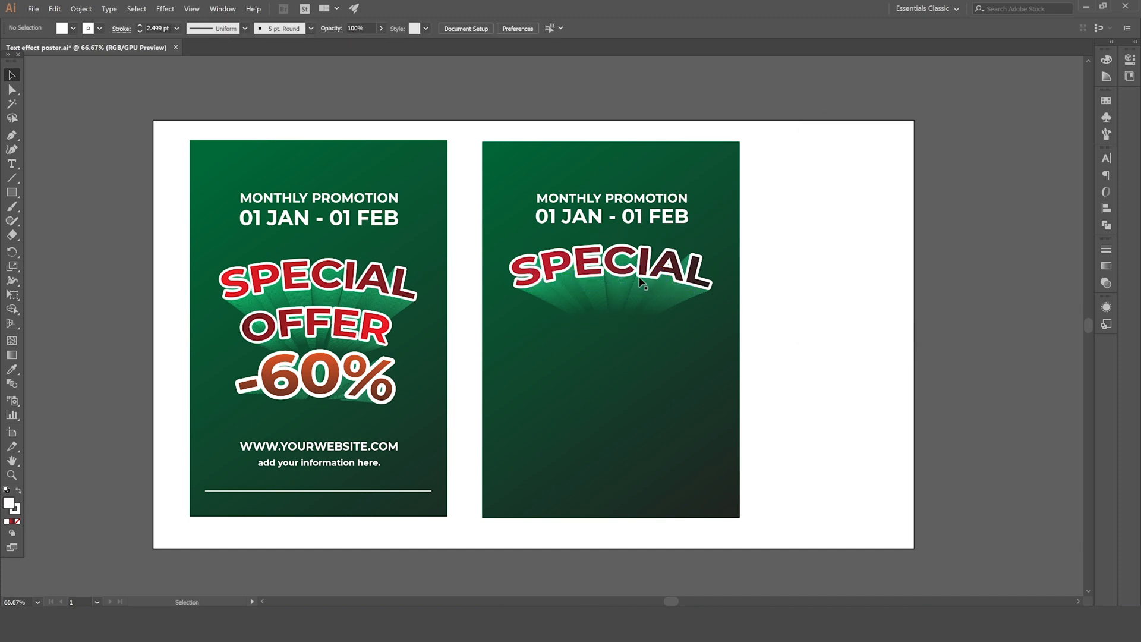
pyautogui.click(829, 315)
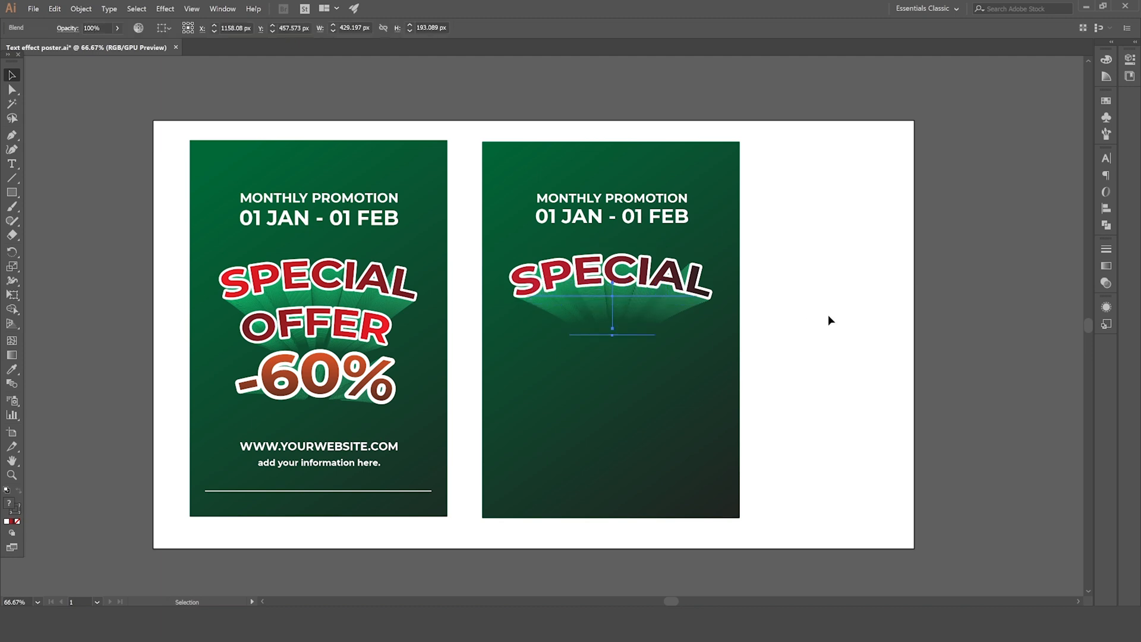
pyautogui.click(602, 273)
pyautogui.click(599, 277)
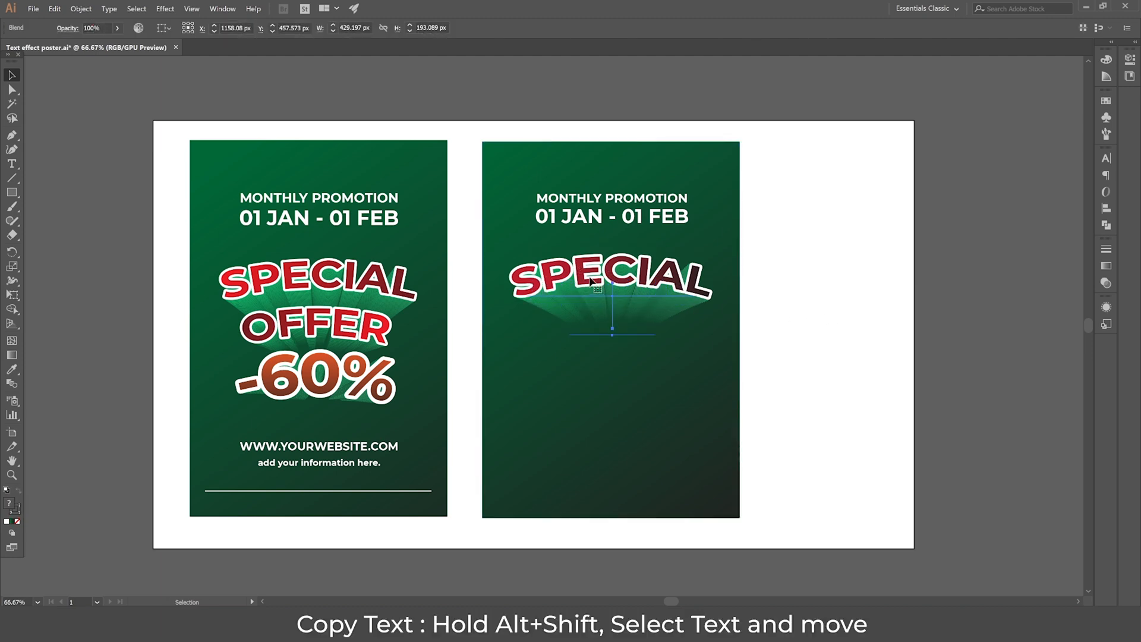
pyautogui.moveTo(595, 286); pyautogui.dragTo(593, 344)
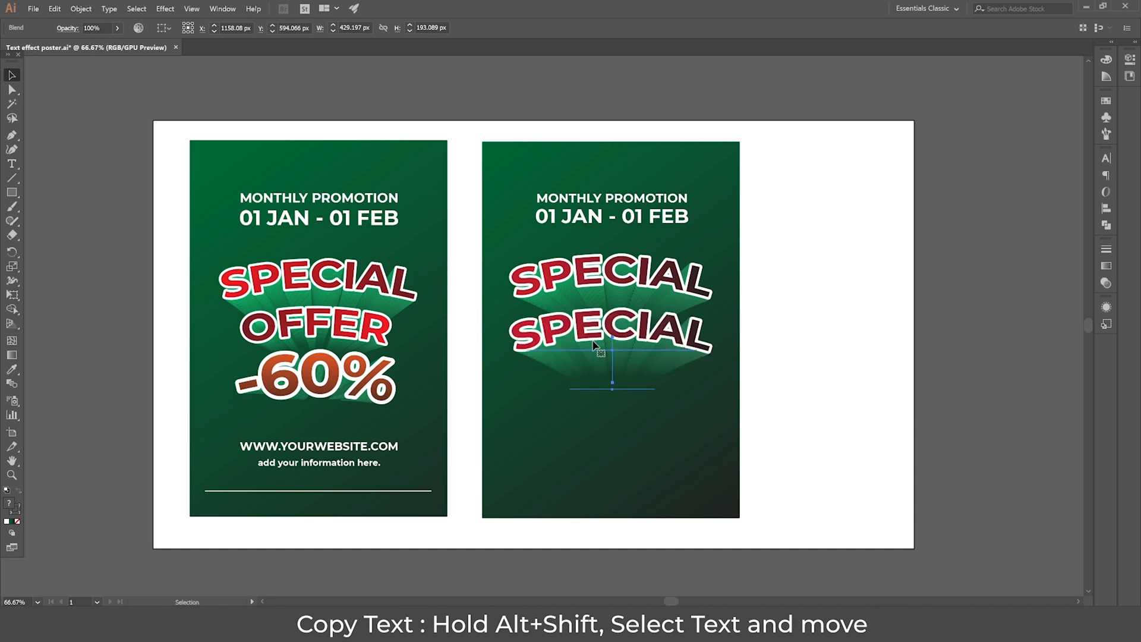
pyautogui.click(827, 379)
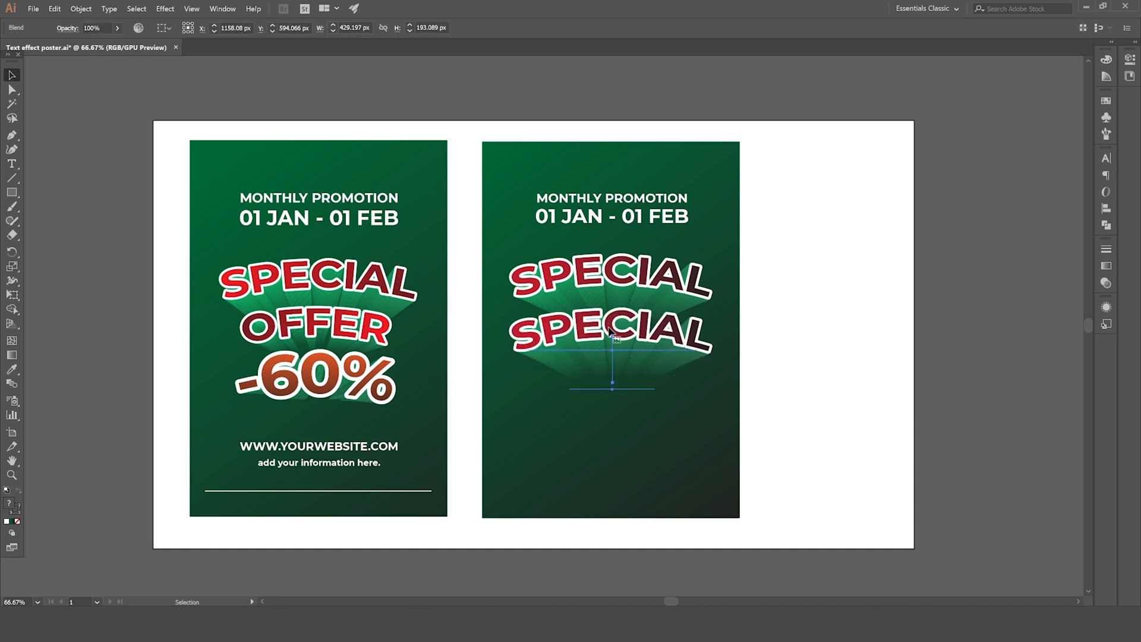
# Step: Isolate the duplicated blend and set its small lower text's opacity to 100%
pyautogui.doubleClick(612, 389)
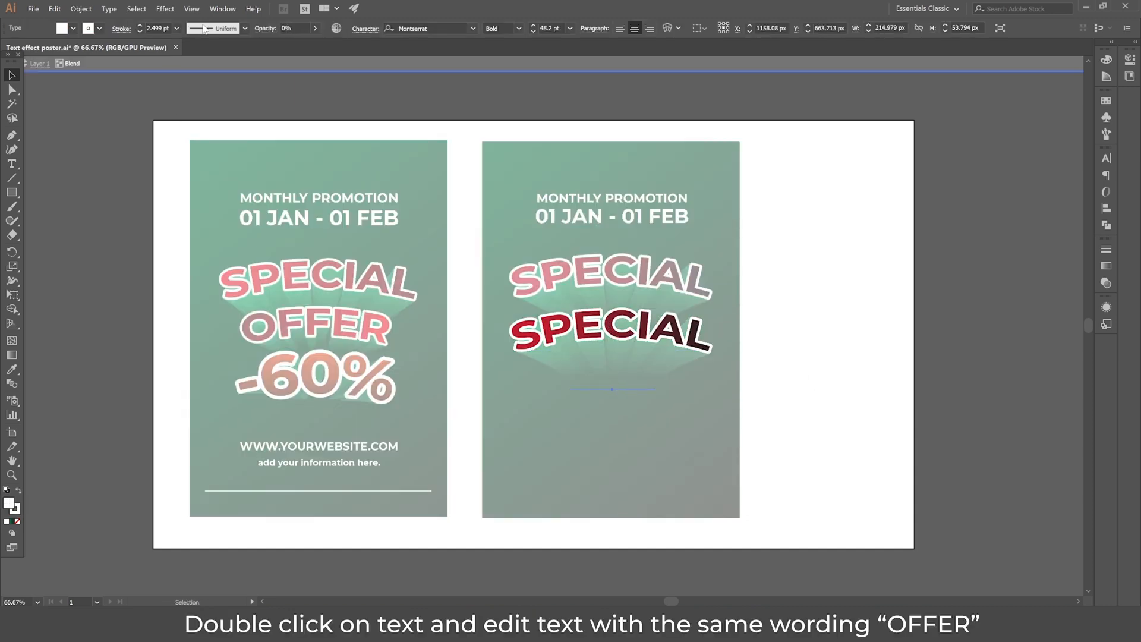
pyautogui.click(315, 28)
pyautogui.click(312, 43)
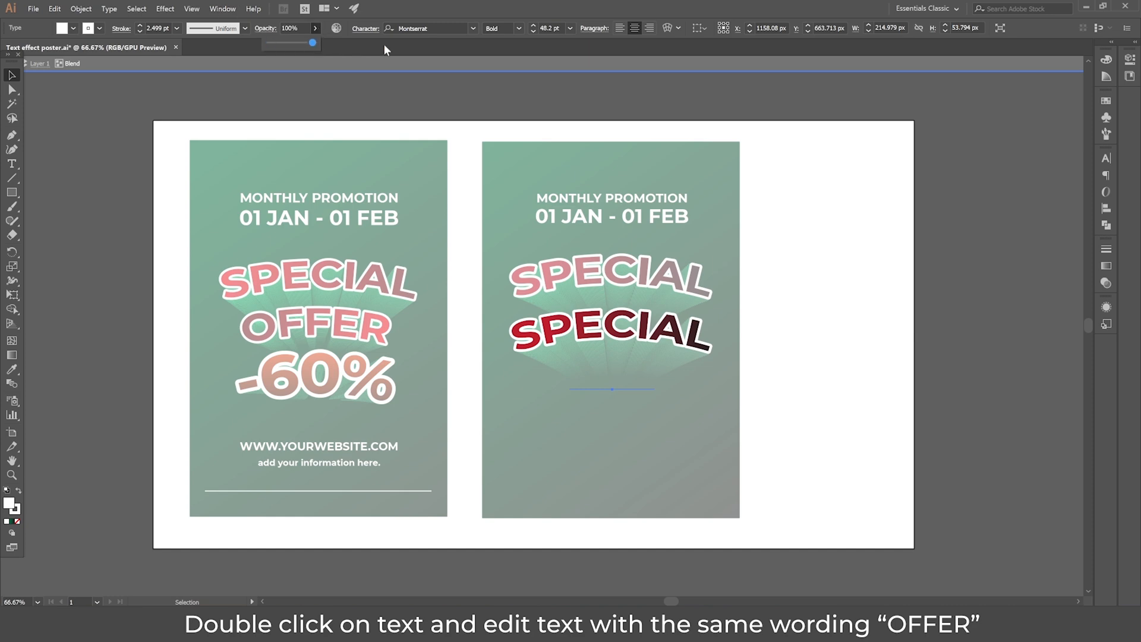
pyautogui.doubleClick(804, 306)
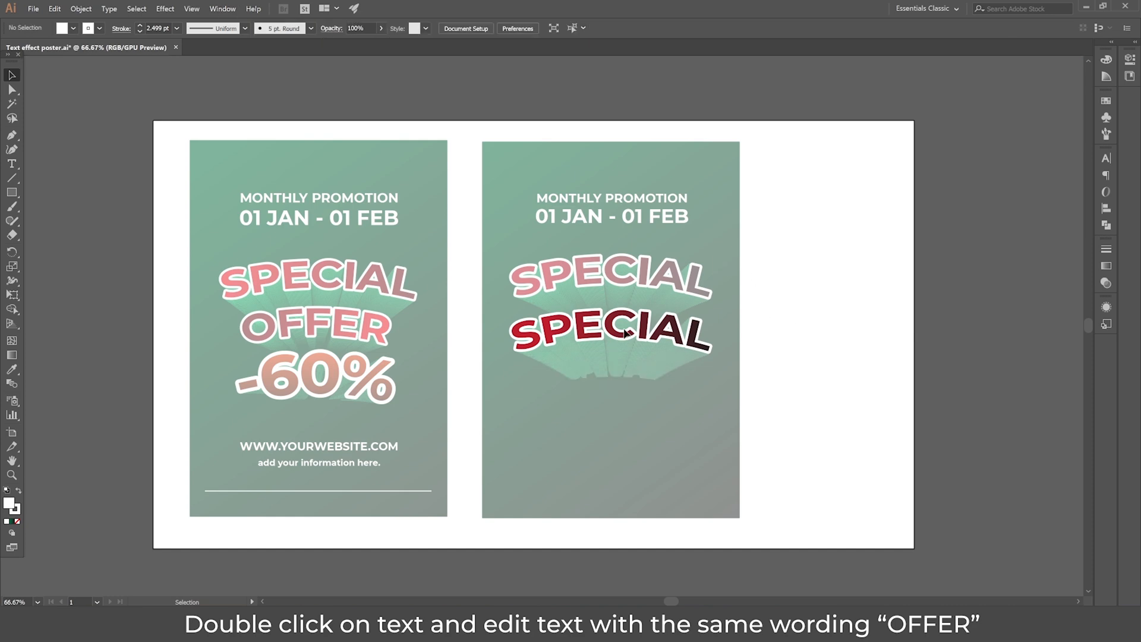
pyautogui.doubleClick(623, 333)
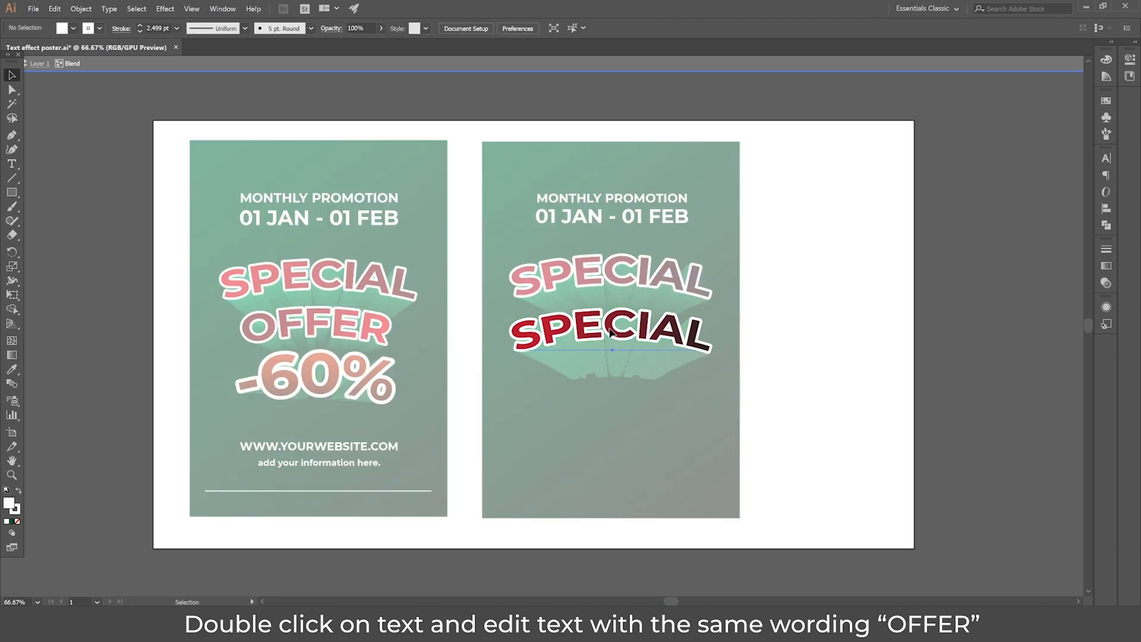
pyautogui.doubleClick(606, 326)
pyautogui.moveTo(606, 330)
pyautogui.mouseDown()
pyautogui.moveTo(648, 327)
pyautogui.moveTo(712, 351)
pyautogui.moveTo(613, 321)
pyautogui.mouseUp()
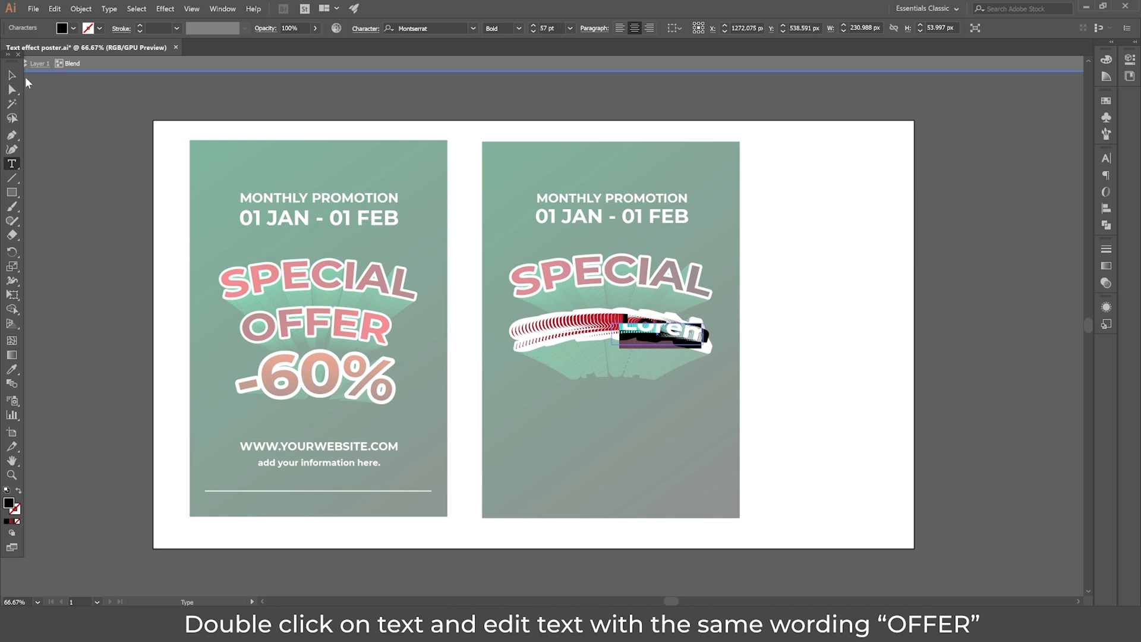
pyautogui.hotkey('ctrl', 'z')
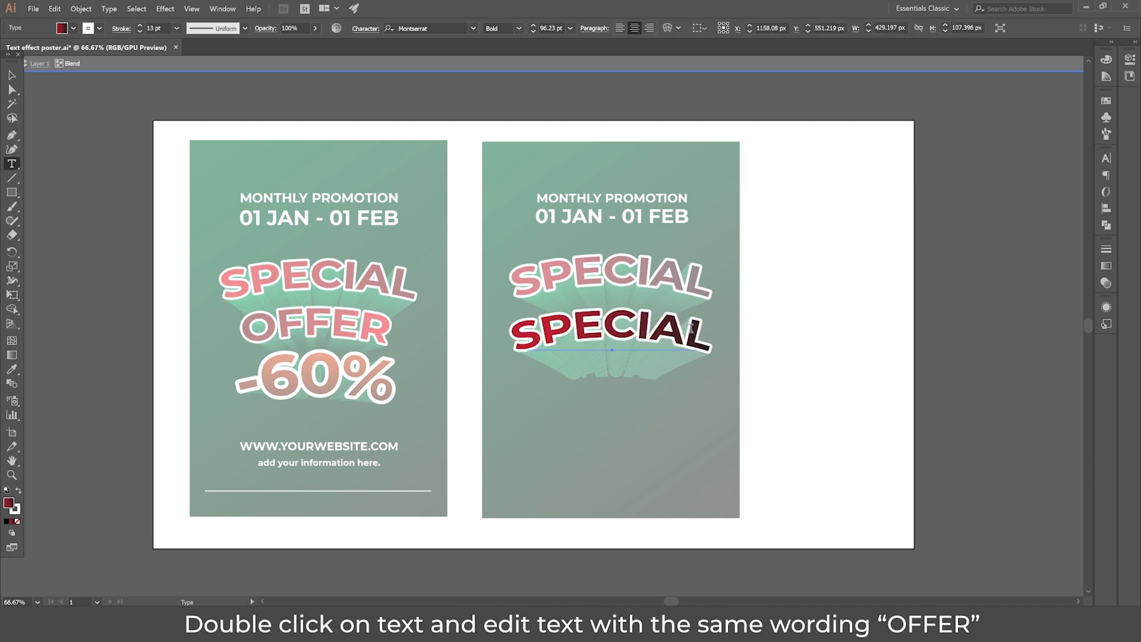
# Step: Replace the large text of the duplicated "SPECIAL" blend with "OFFER"
pyautogui.click(712, 343)
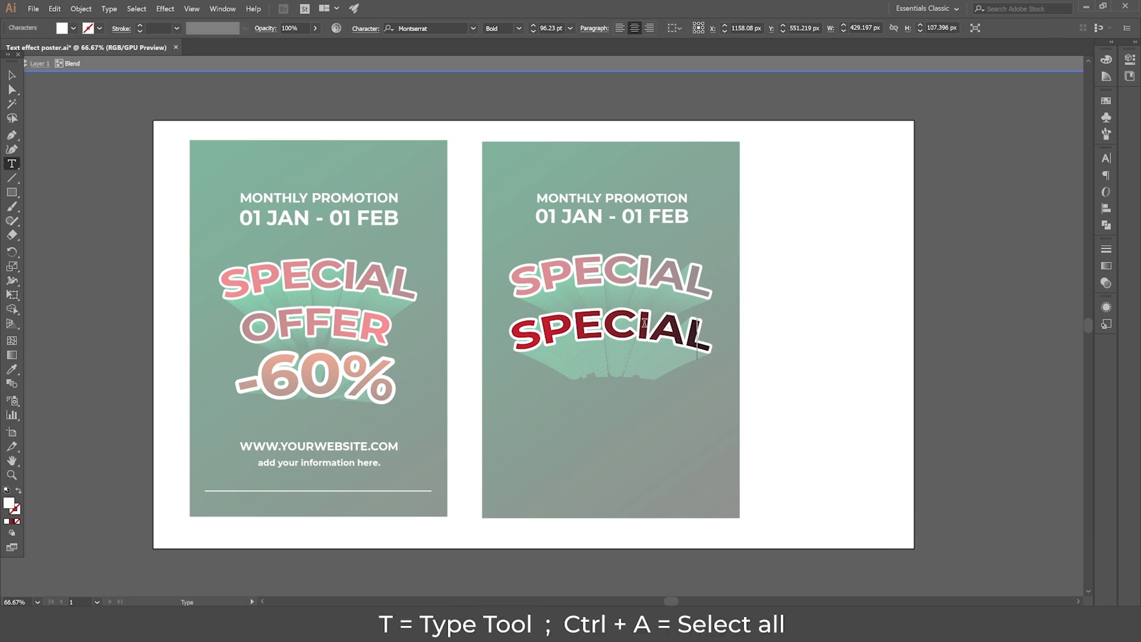
pyautogui.moveTo(645, 322); pyautogui.dragTo(699, 327)
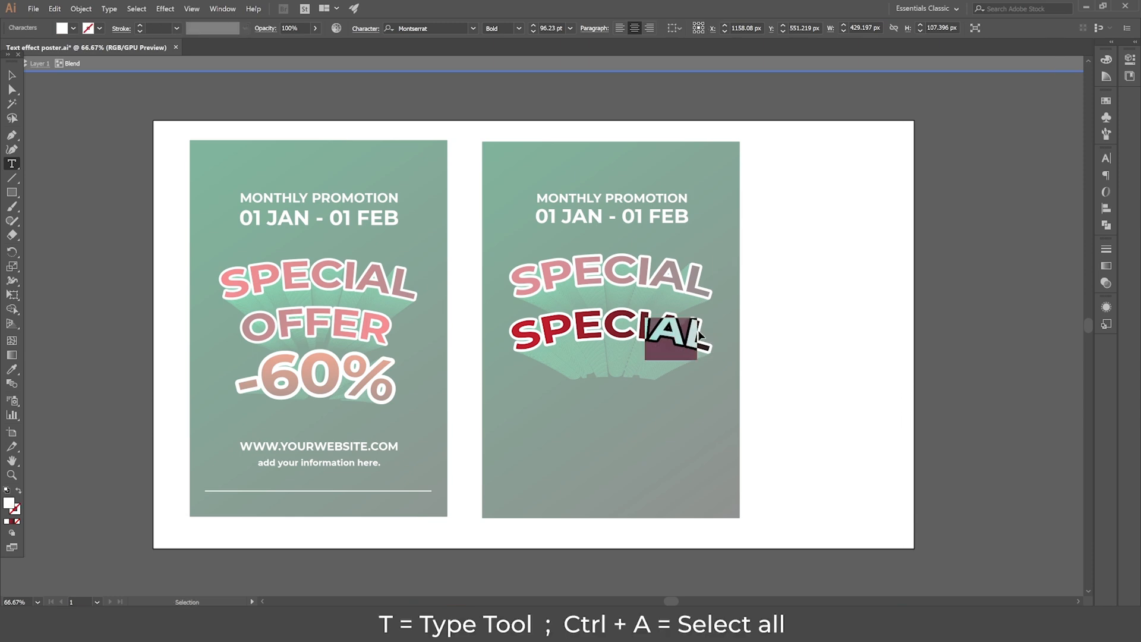
pyautogui.hotkey('shift', 'Left')
pyautogui.hotkey('shift', 'Left')
pyautogui.hotkey('shift', 'Left')
pyautogui.hotkey('shift', 'Left')
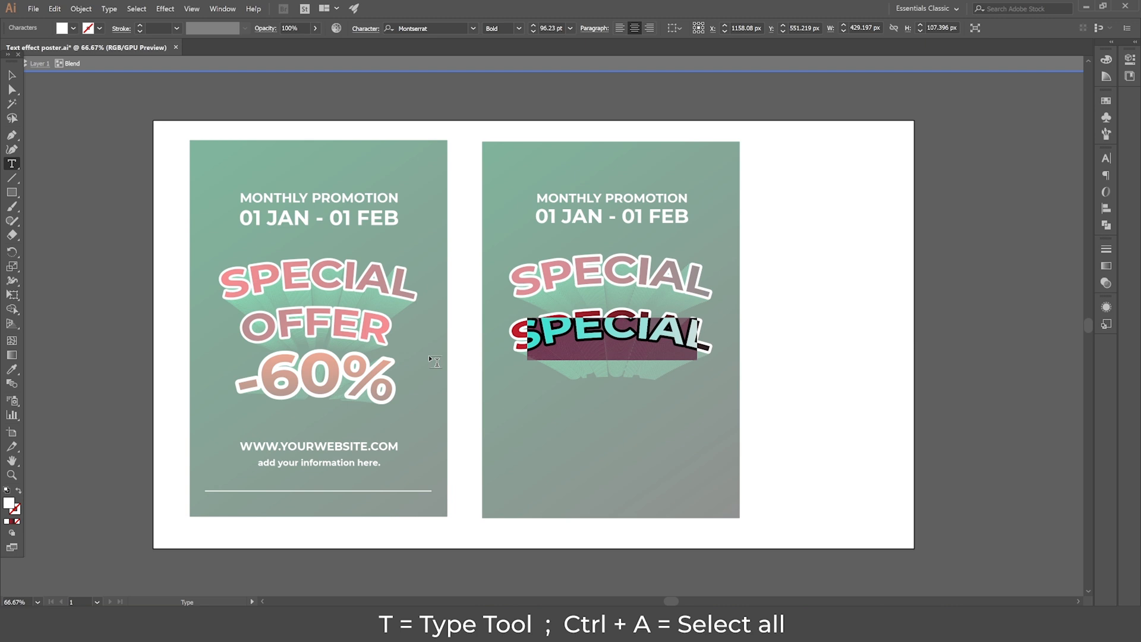
pyautogui.write('O')
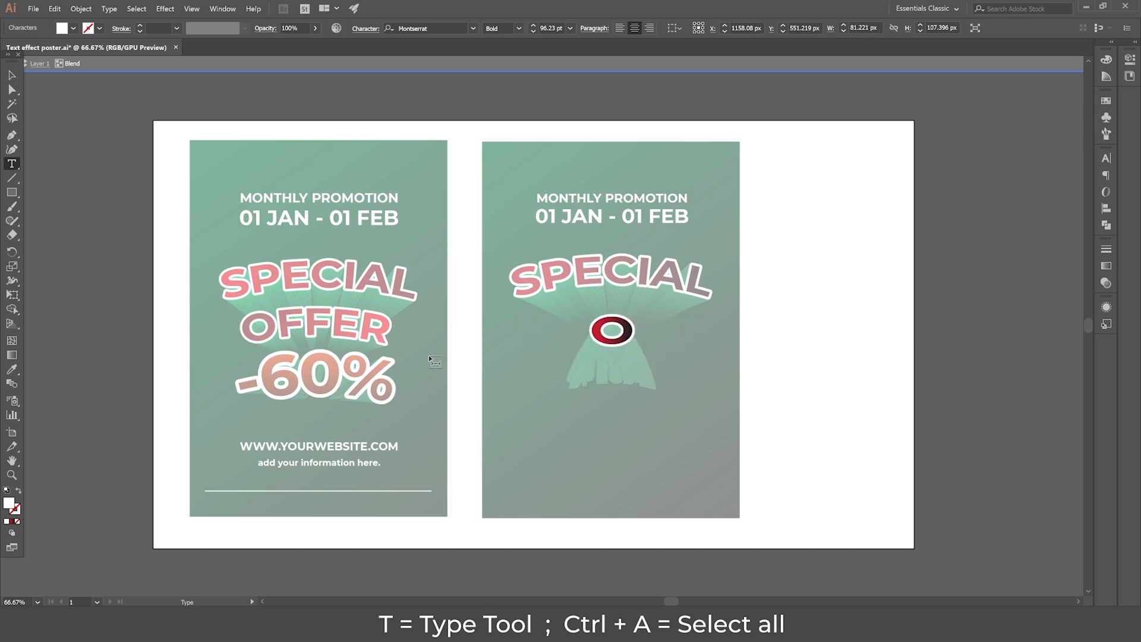
pyautogui.write('FF')
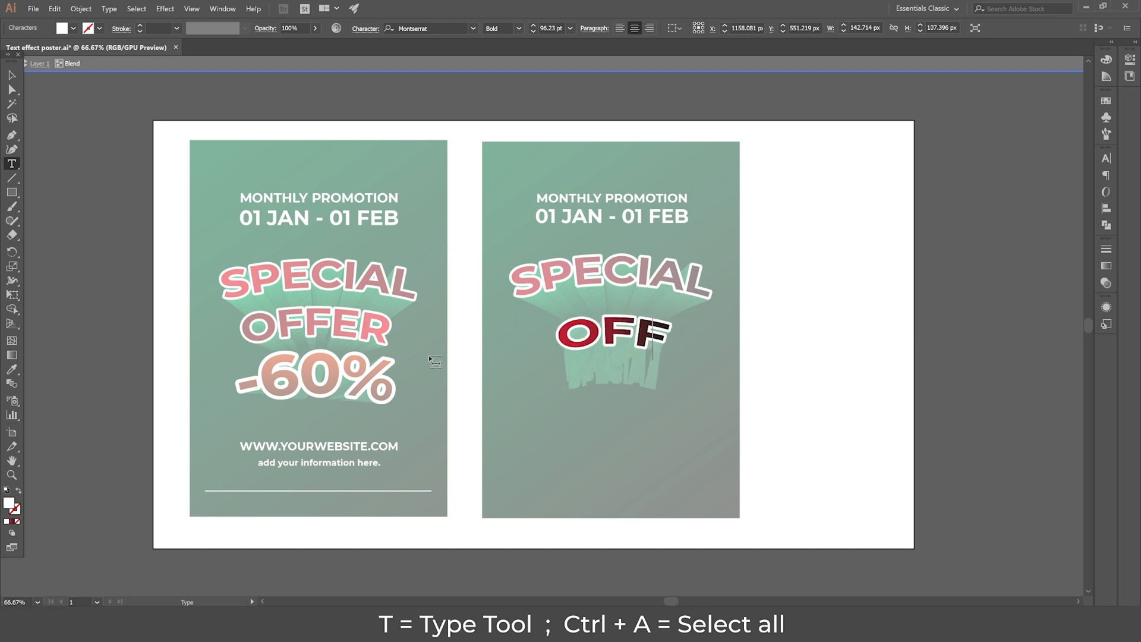
pyautogui.write('ER')
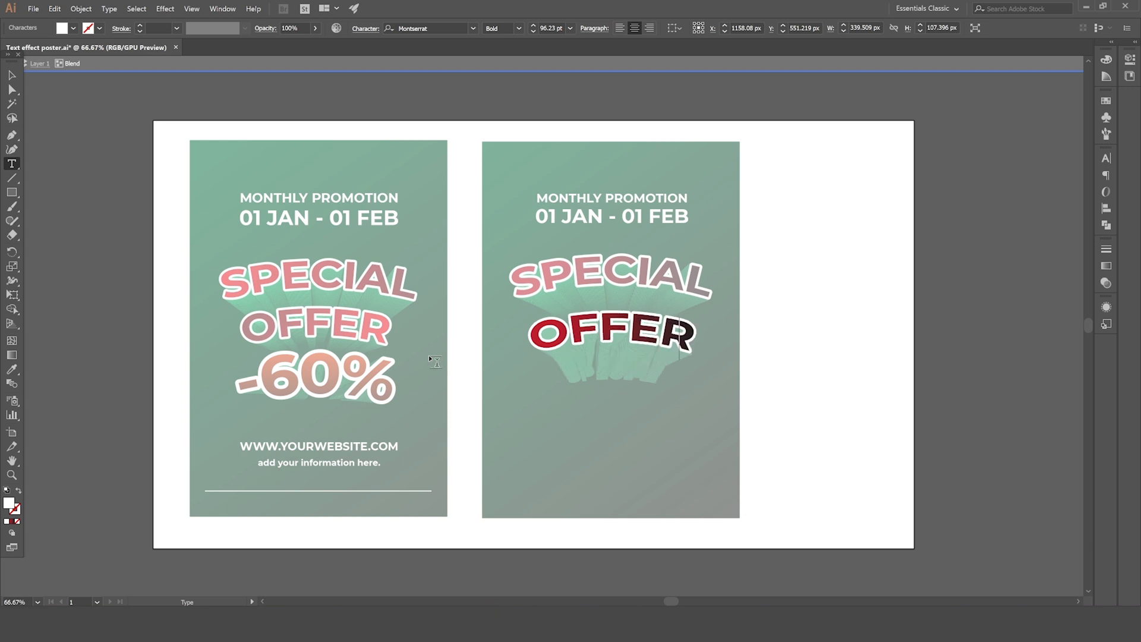
pyautogui.click(12, 75)
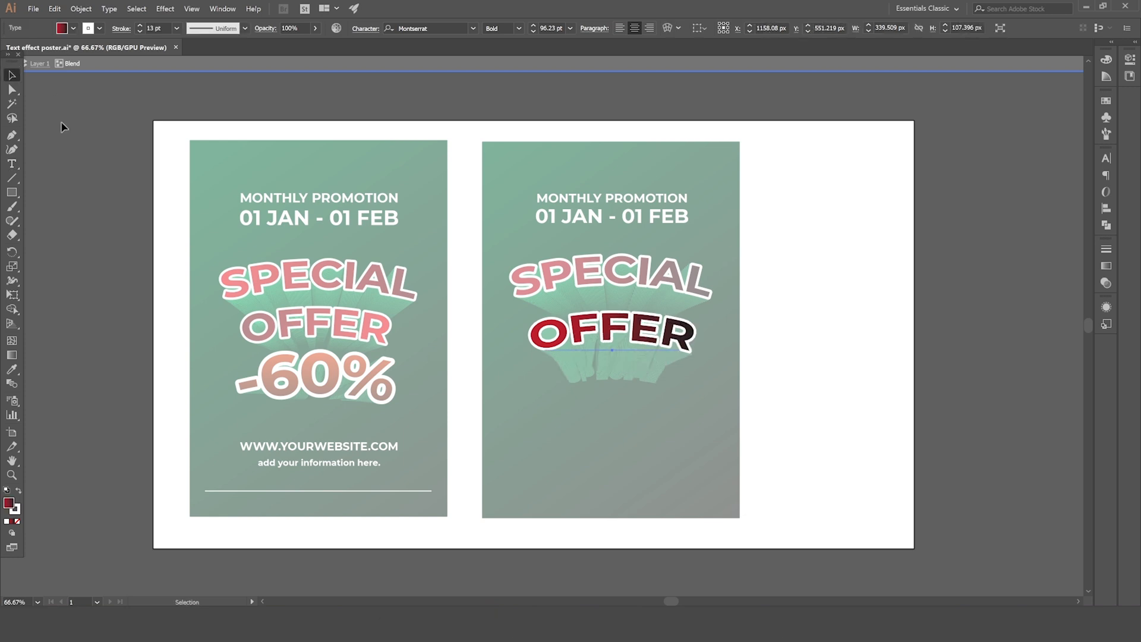
# Step: Replace the small lower text of the duplicated blend with "OFFER" and leave isolation mode
pyautogui.click(612, 381)
pyautogui.doubleClick(623, 386)
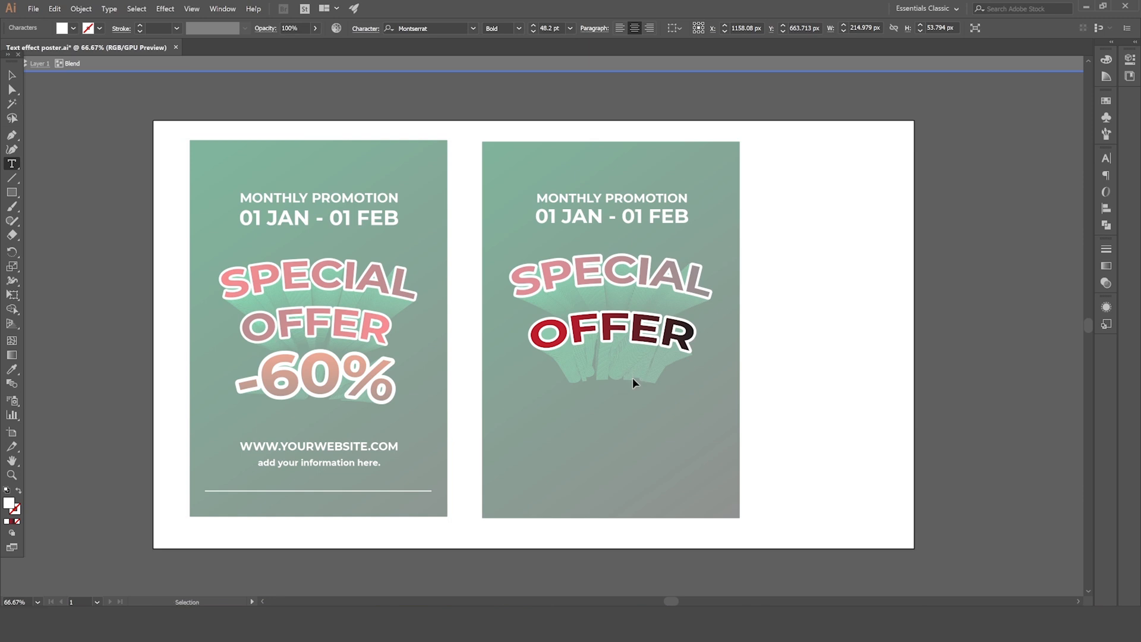
pyautogui.hotkey('ctrl', 'a')
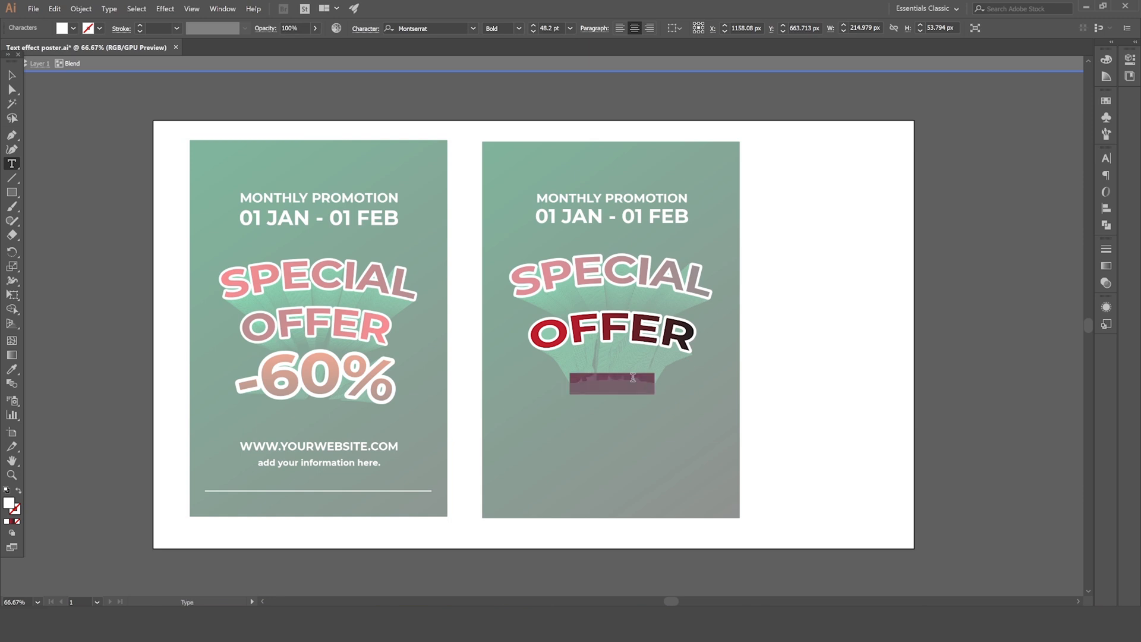
pyautogui.press('BackSpace')
pyautogui.write('OFFER')
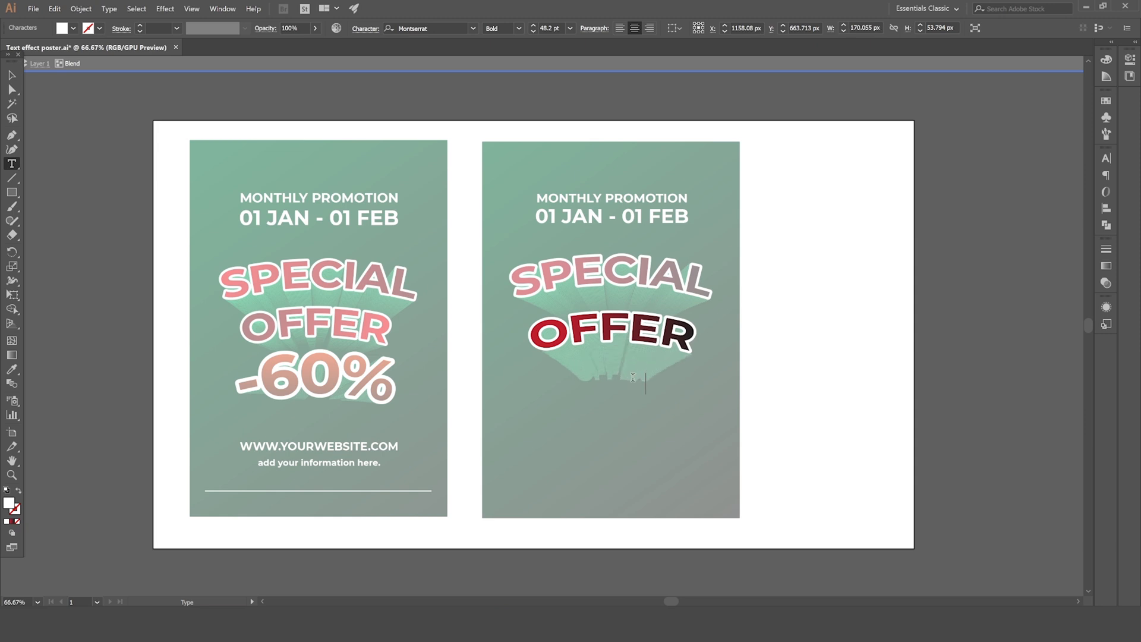
pyautogui.click(13, 74)
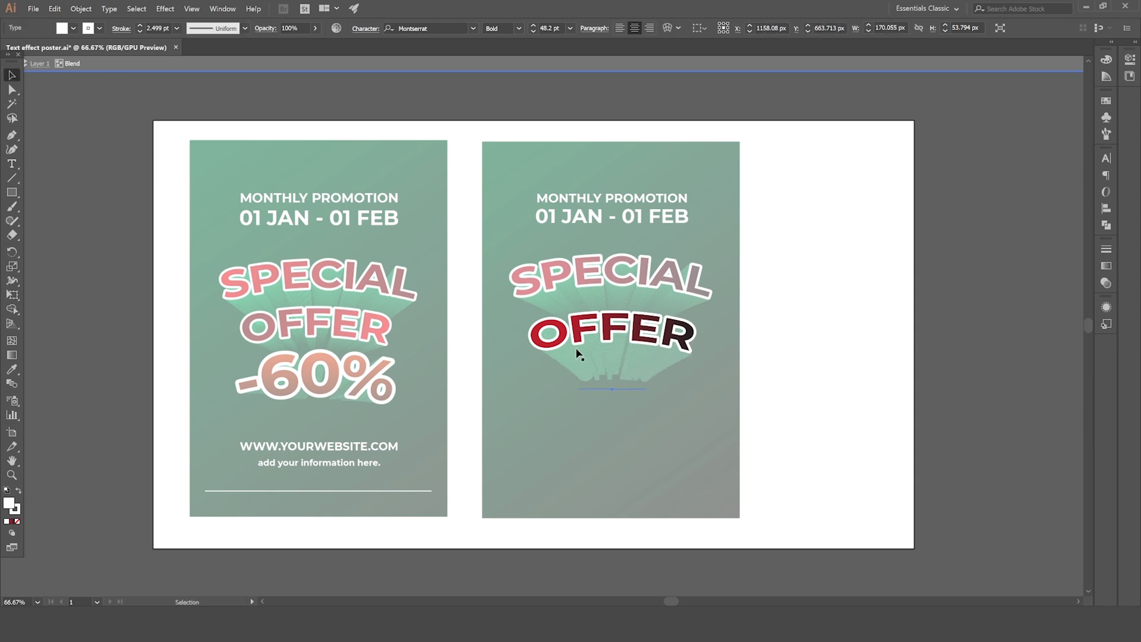
pyautogui.doubleClick(822, 342)
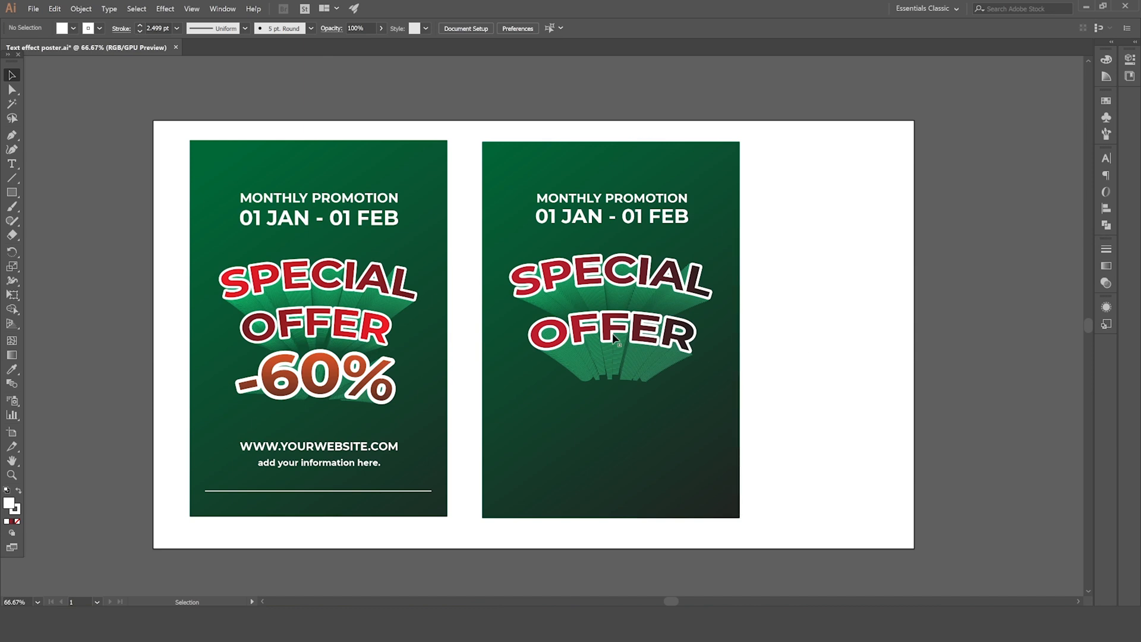
# Step: Move the "OFFER" blend up slightly, closer to "SPECIAL", and deselect it
pyautogui.moveTo(621, 331); pyautogui.dragTo(620, 325)
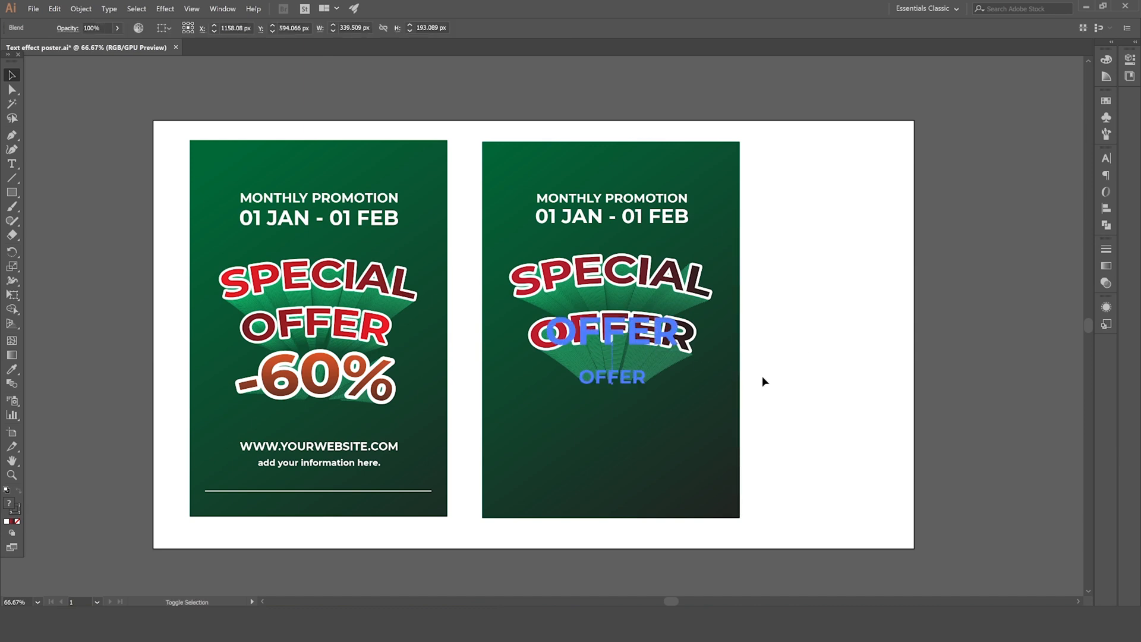
pyautogui.click(802, 379)
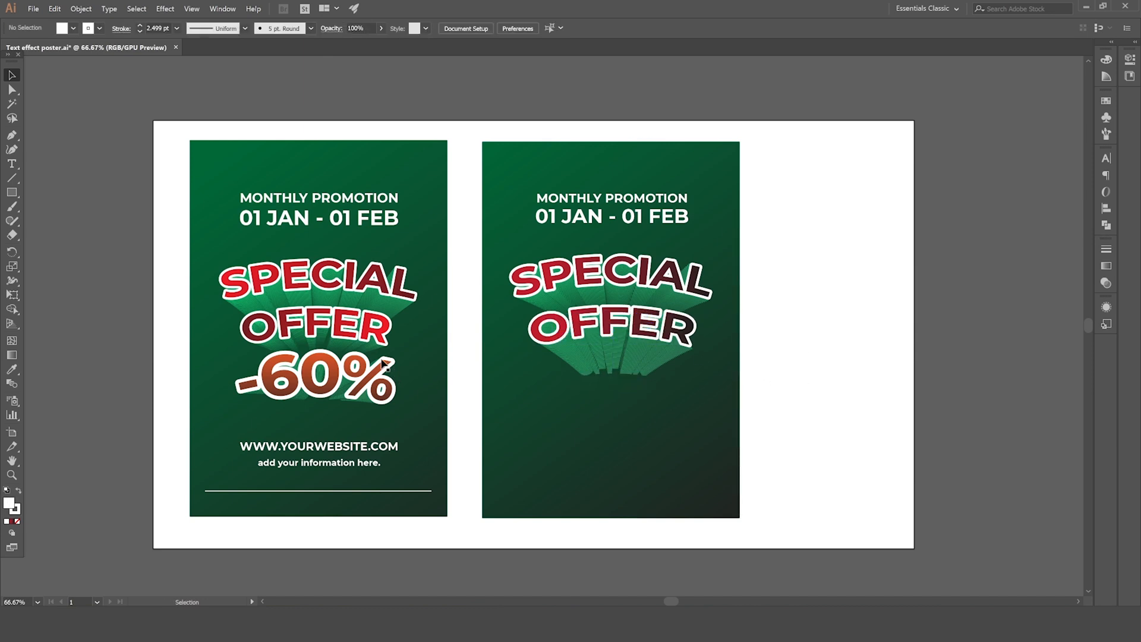
# Step: Raise the small lower text inside the "OFFER" blend to Y about 617 px and set its opacity to 0%
pyautogui.doubleClick(613, 378)
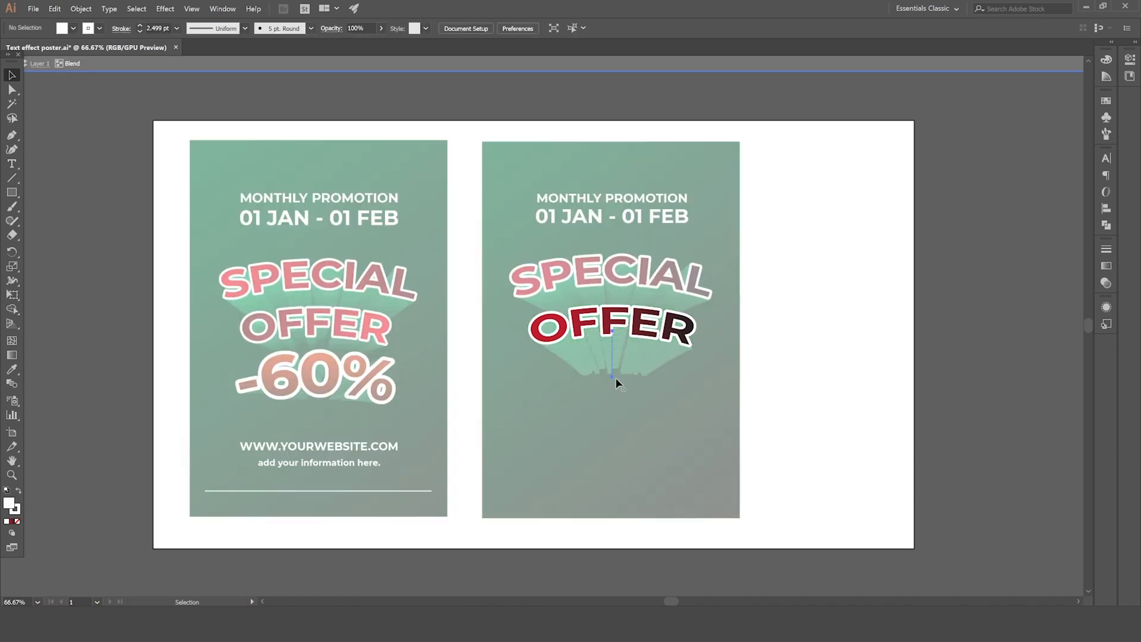
pyautogui.click(627, 377)
pyautogui.moveTo(627, 379); pyautogui.dragTo(630, 366)
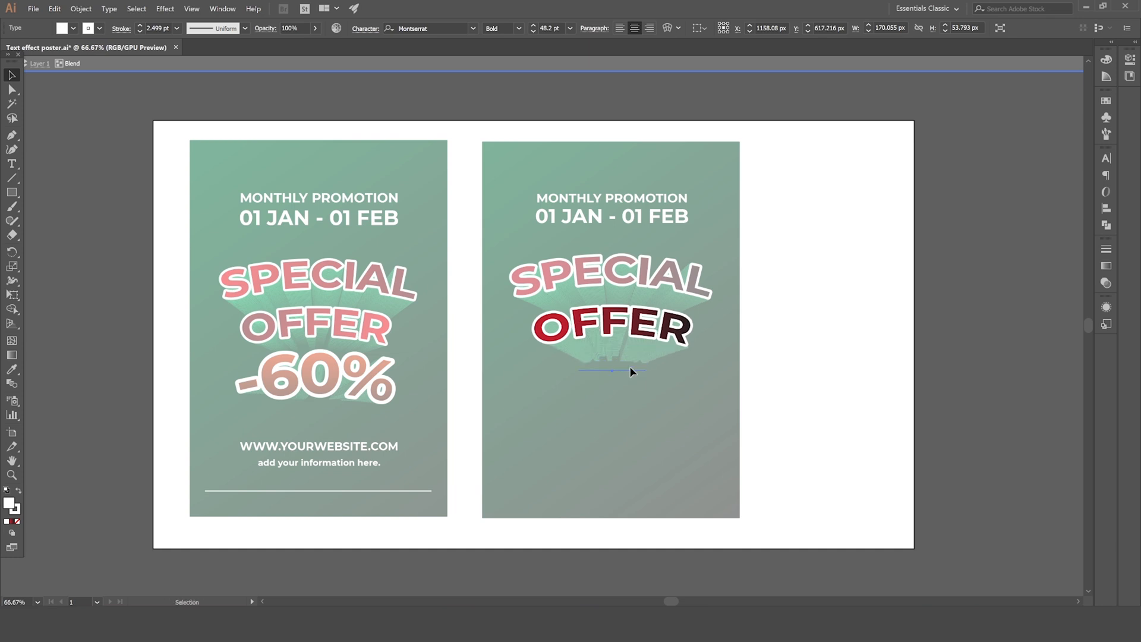
pyautogui.click(315, 28)
pyautogui.doubleClick(859, 367)
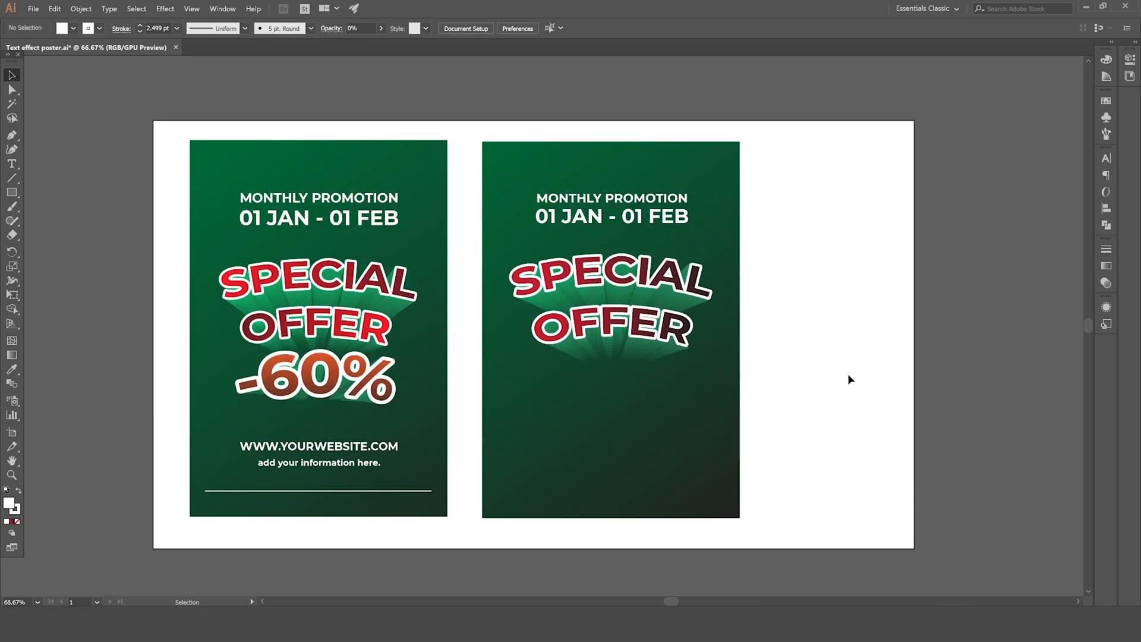
# Step: Duplicate the "OFFER" blend straight below itself at Y about 689 px
pyautogui.click(618, 325)
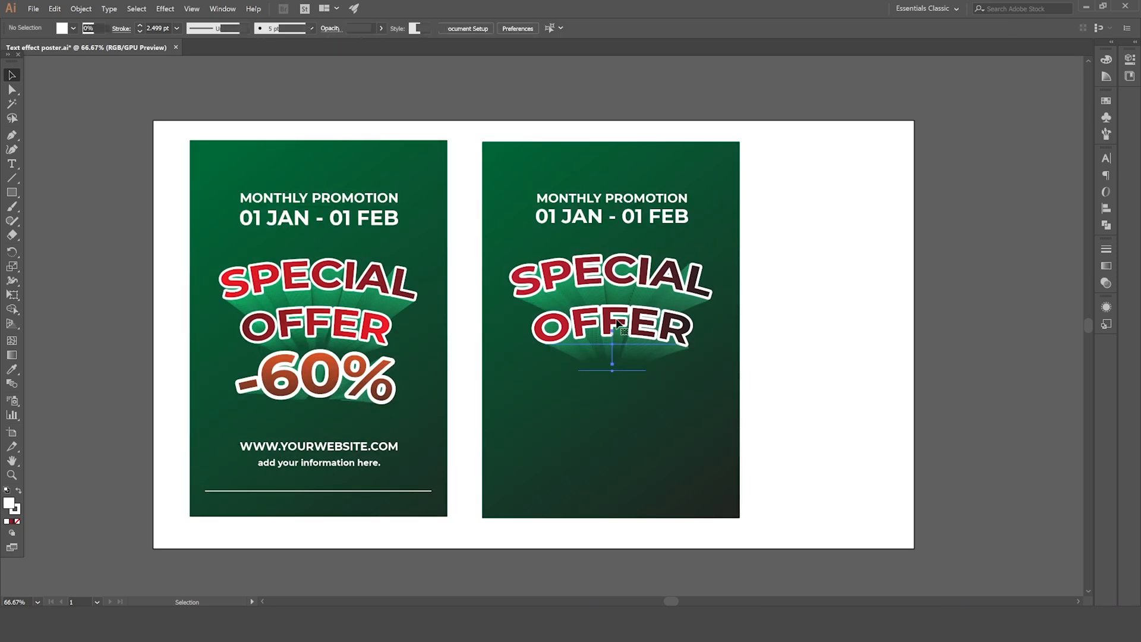
pyautogui.moveTo(631, 324); pyautogui.dragTo(627, 383)
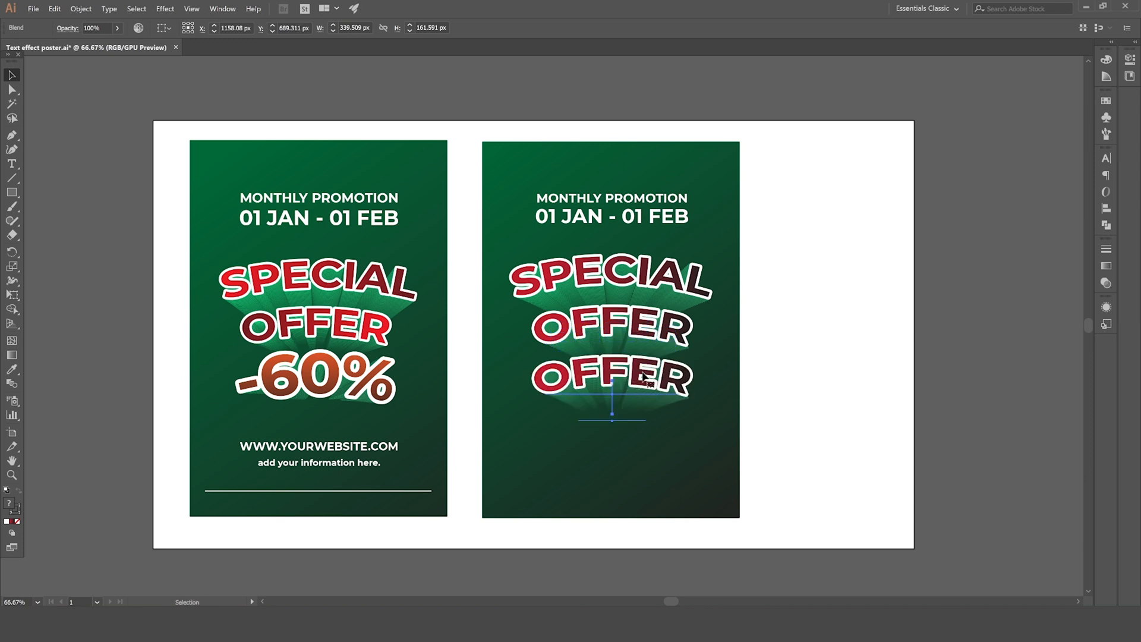
# Step: Replace the large upper text inside the duplicated lower "OFFER" blend with "-60%"
pyautogui.doubleClick(644, 376)
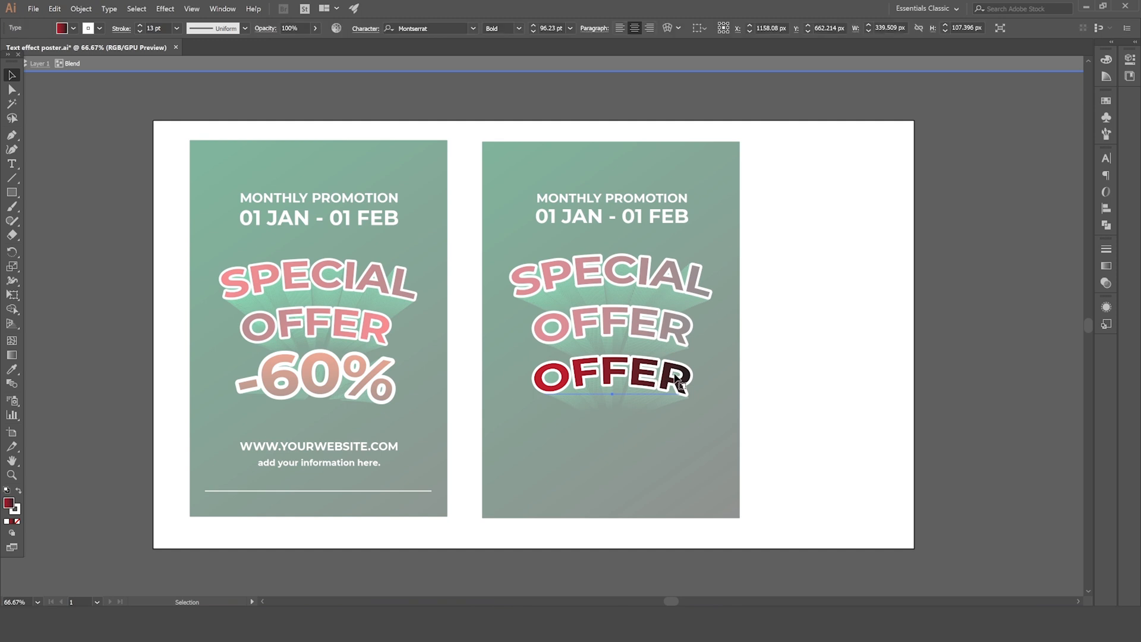
pyautogui.doubleClick(679, 383)
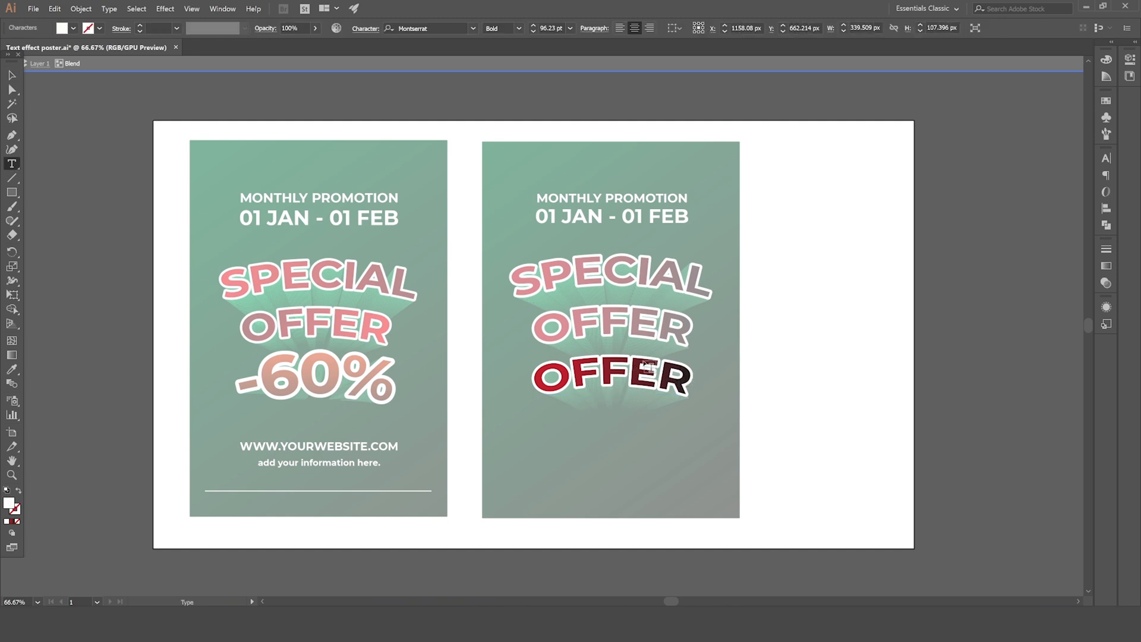
pyautogui.hotkey('ctrl', 'a')
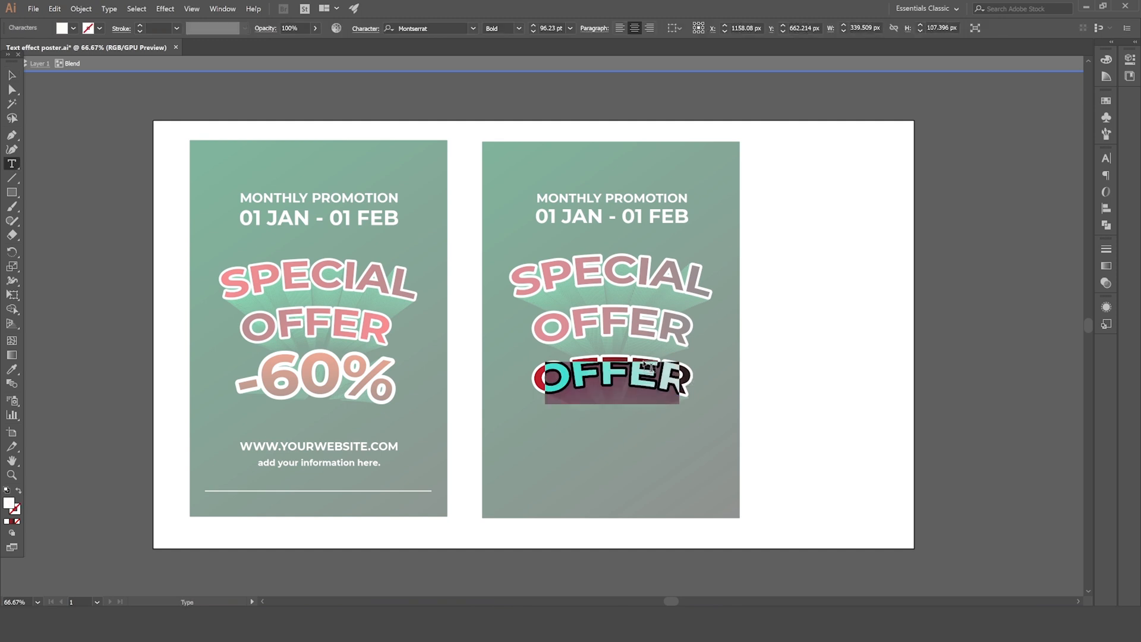
pyautogui.write('-')
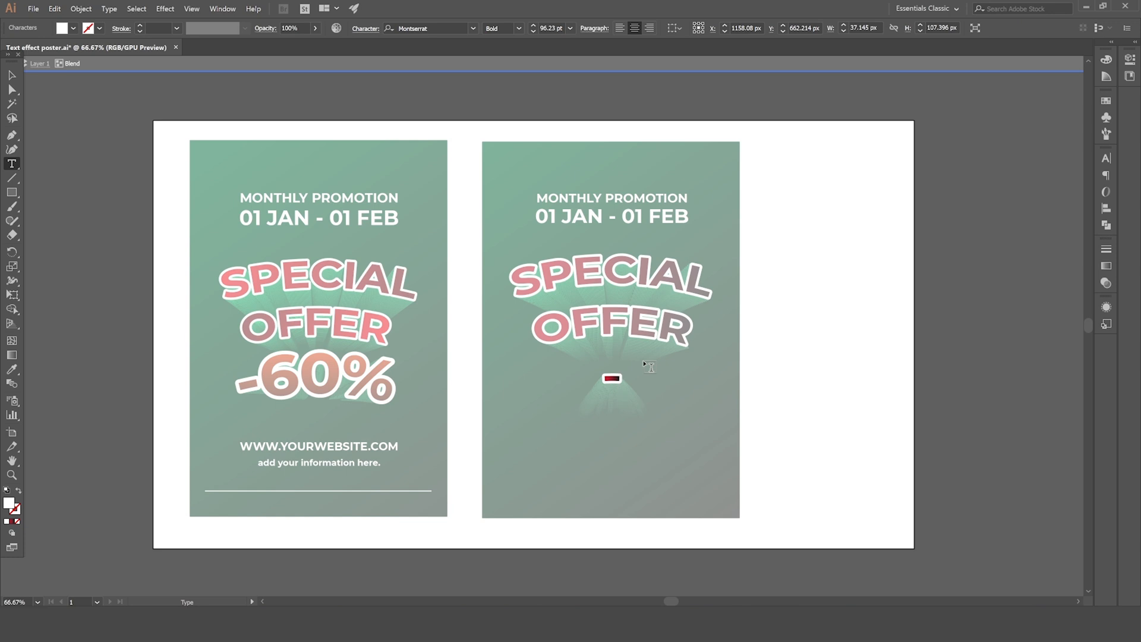
pyautogui.write('60')
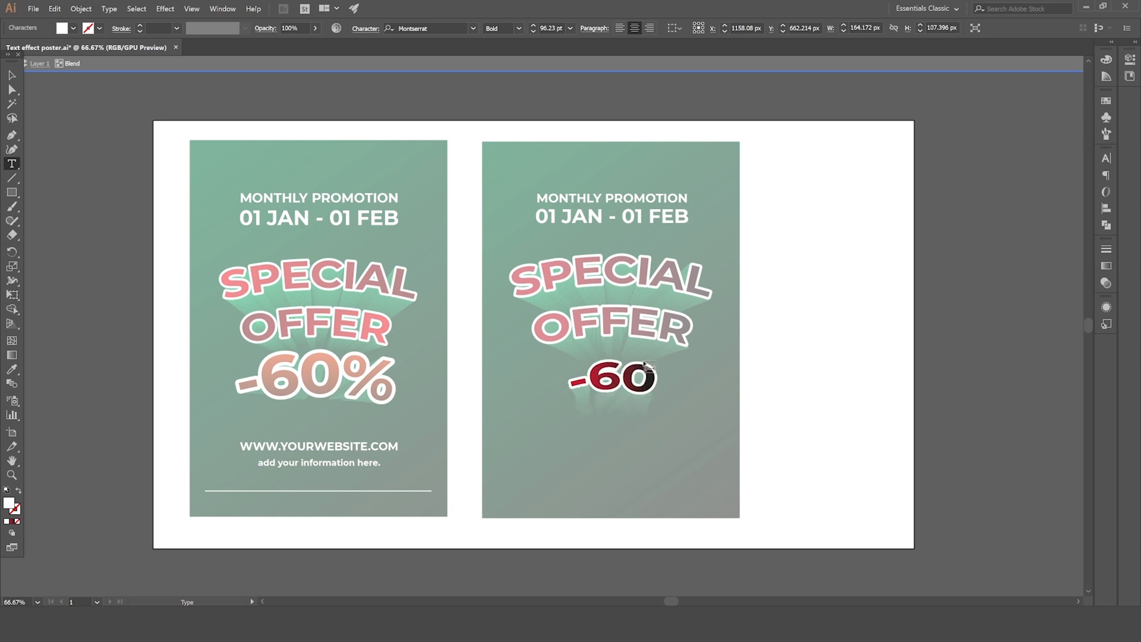
pyautogui.write('%')
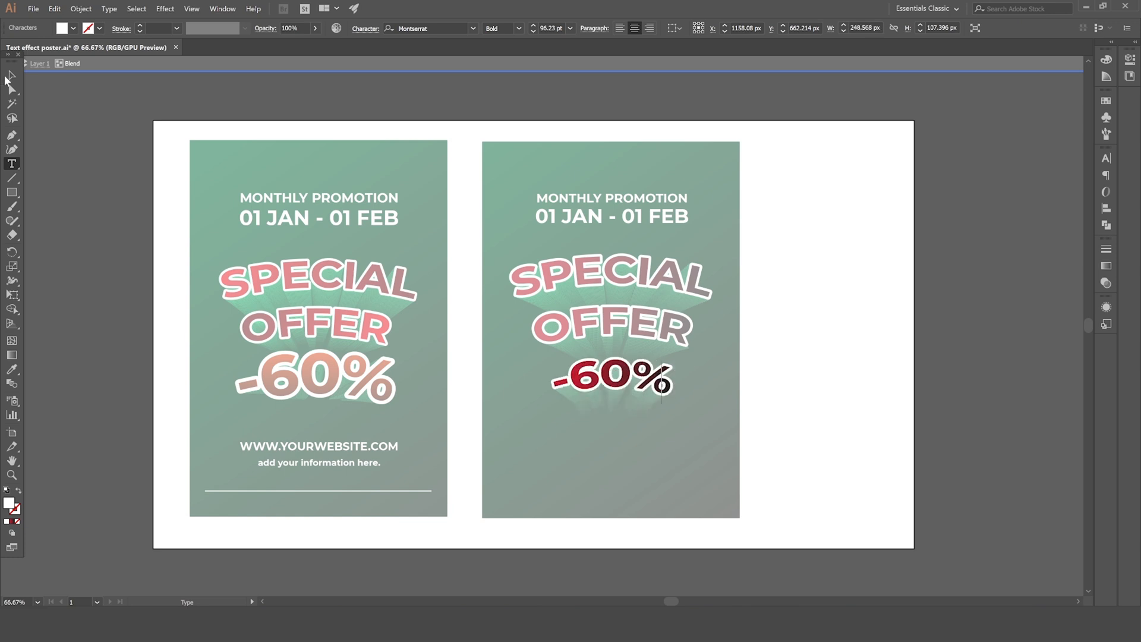
pyautogui.click(10, 74)
# Step: Change the small transparent lower text of the same blend to "-60%" and leave isolation mode
pyautogui.click(624, 418)
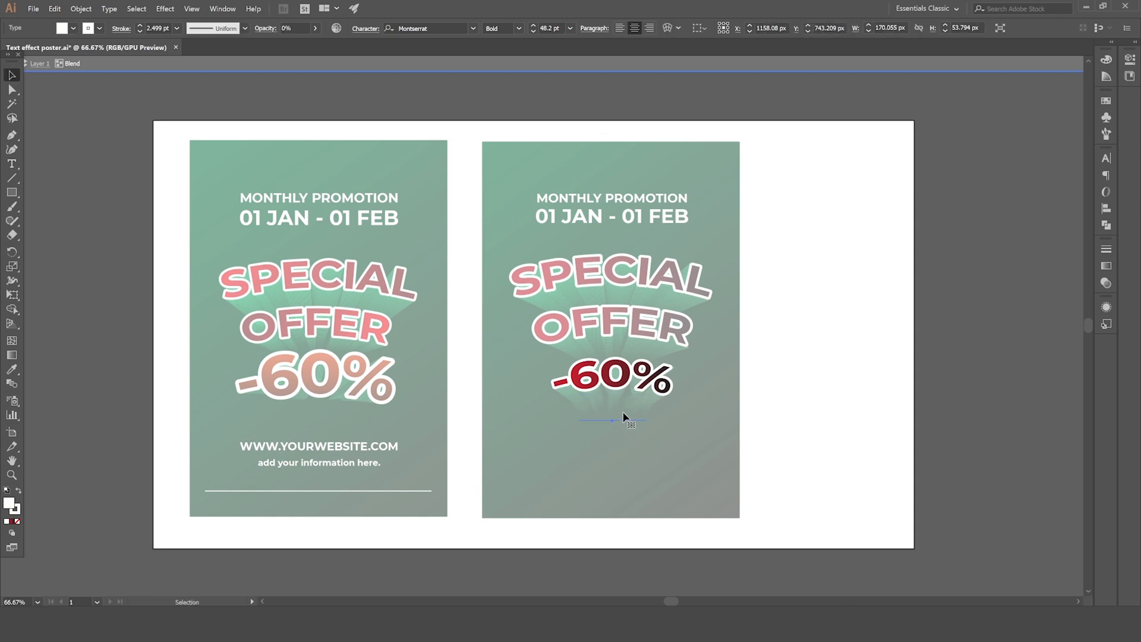
pyautogui.doubleClick(625, 418)
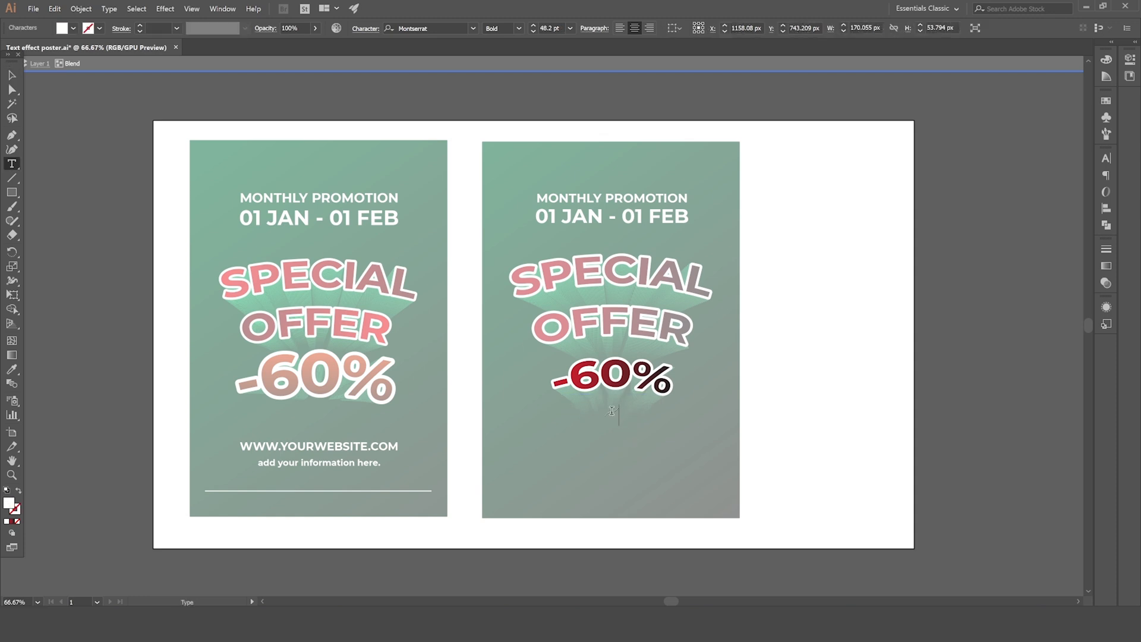
pyautogui.hotkey('ctrl', 'a')
pyautogui.write('-6')
pyautogui.click(11, 77)
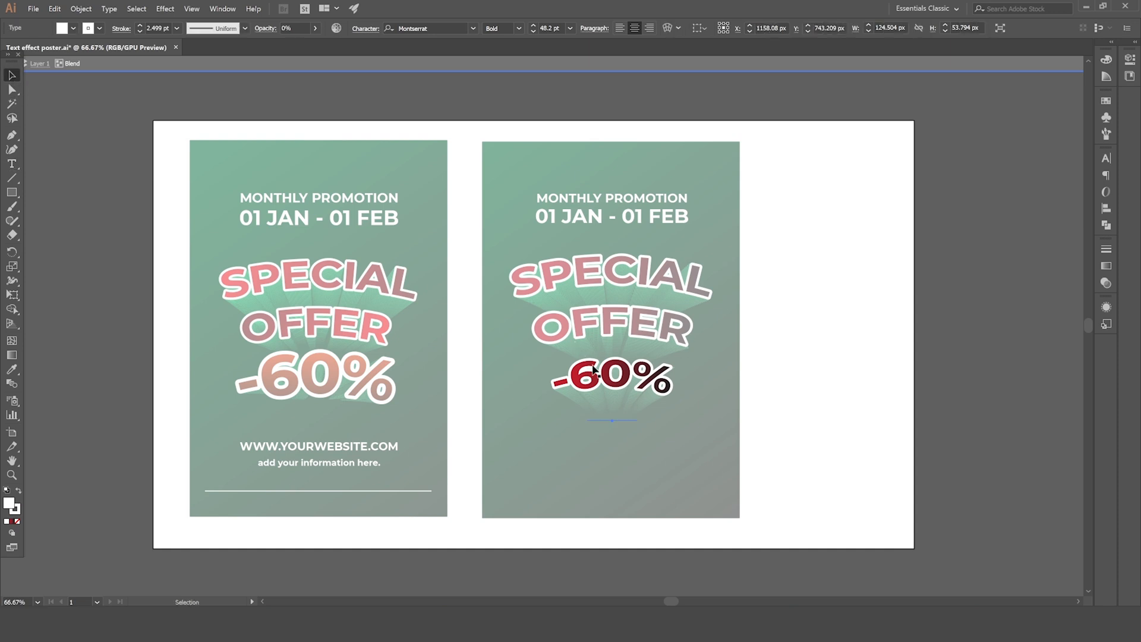
pyautogui.doubleClick(660, 444)
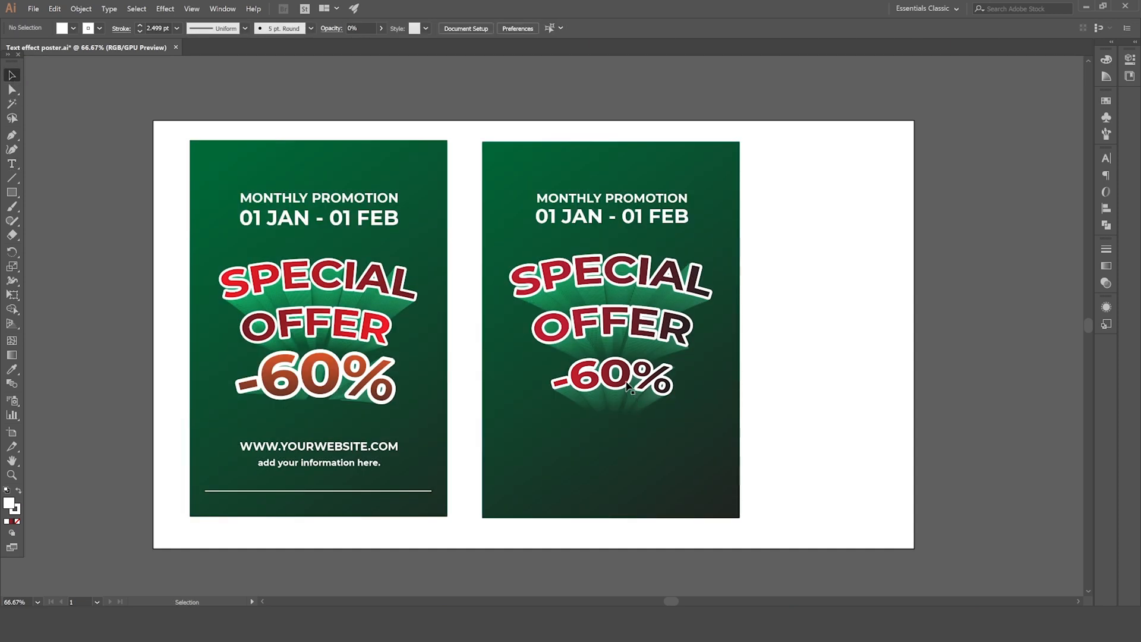
# Step: Scale the "-60%" blend up from its centre to about 344 px wide and 224 px high
pyautogui.click(635, 396)
pyautogui.press('e')
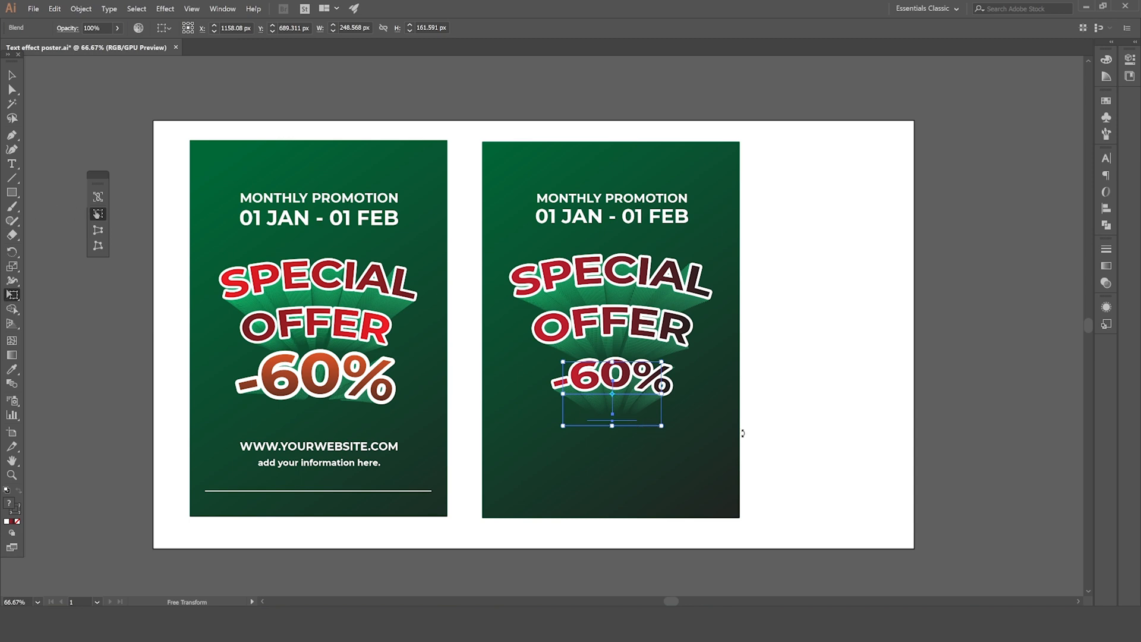
pyautogui.moveTo(661, 425); pyautogui.dragTo(682, 436)
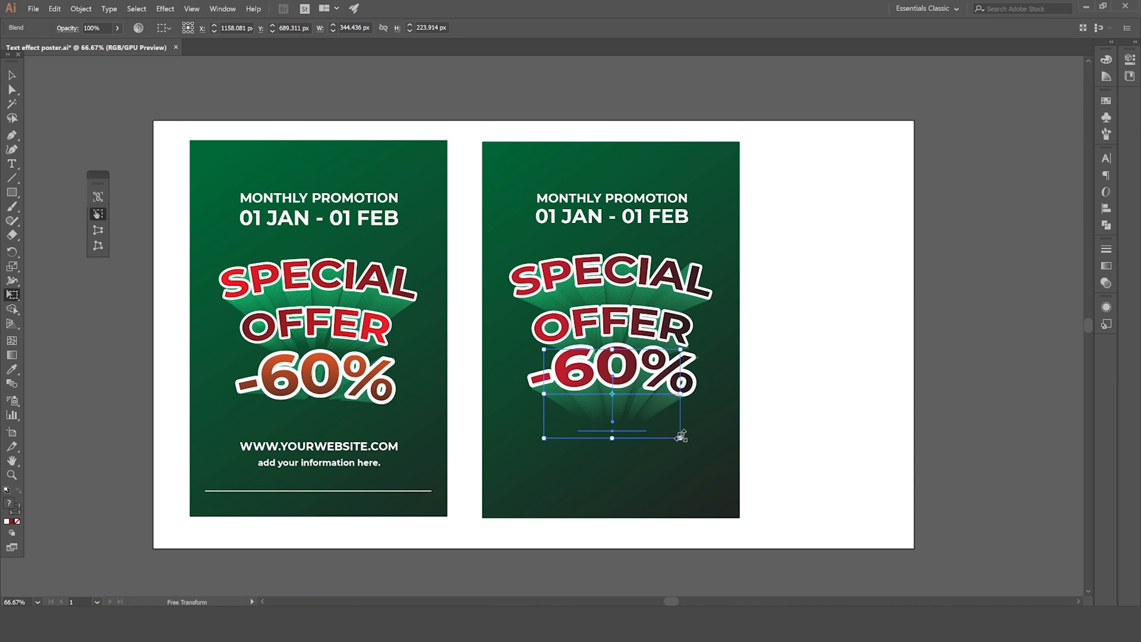
pyautogui.click(677, 436)
pyautogui.click(12, 75)
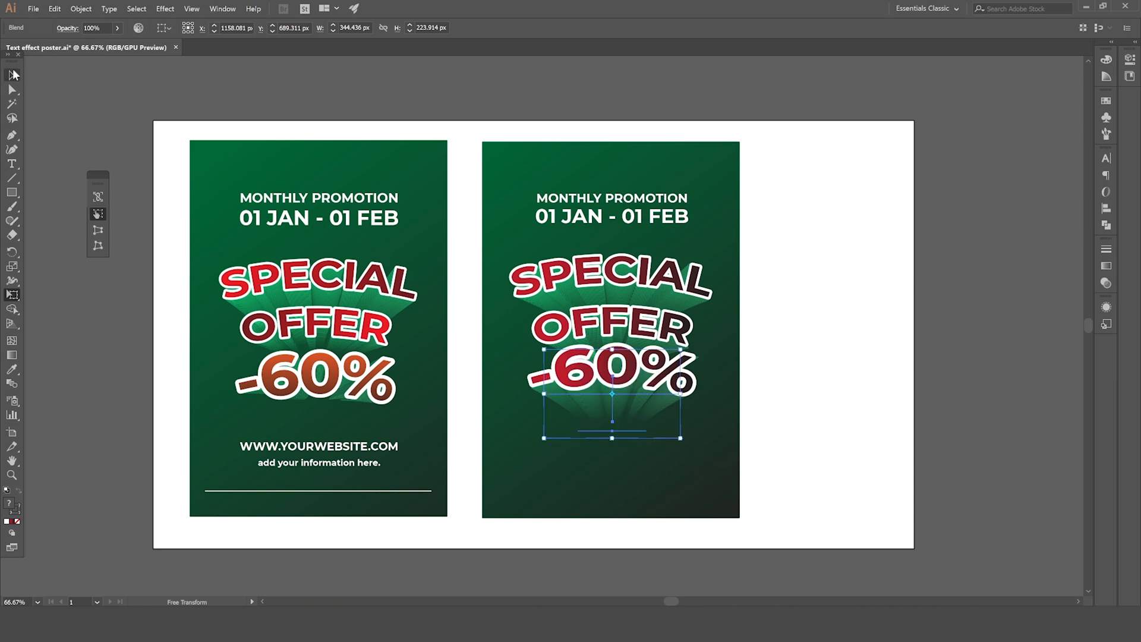
# Step: Raise the small lower text inside the "-60%" blend to Y about 698 px and leave isolation mode
pyautogui.doubleClick(636, 434)
pyautogui.click(637, 433)
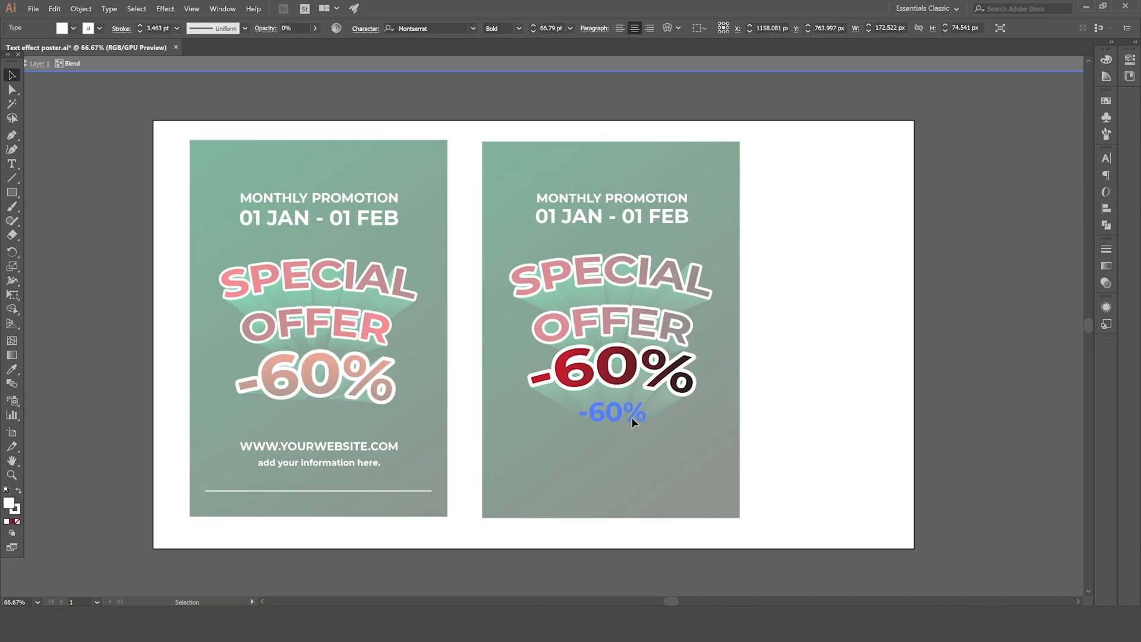
pyautogui.moveTo(633, 409); pyautogui.dragTo(633, 409)
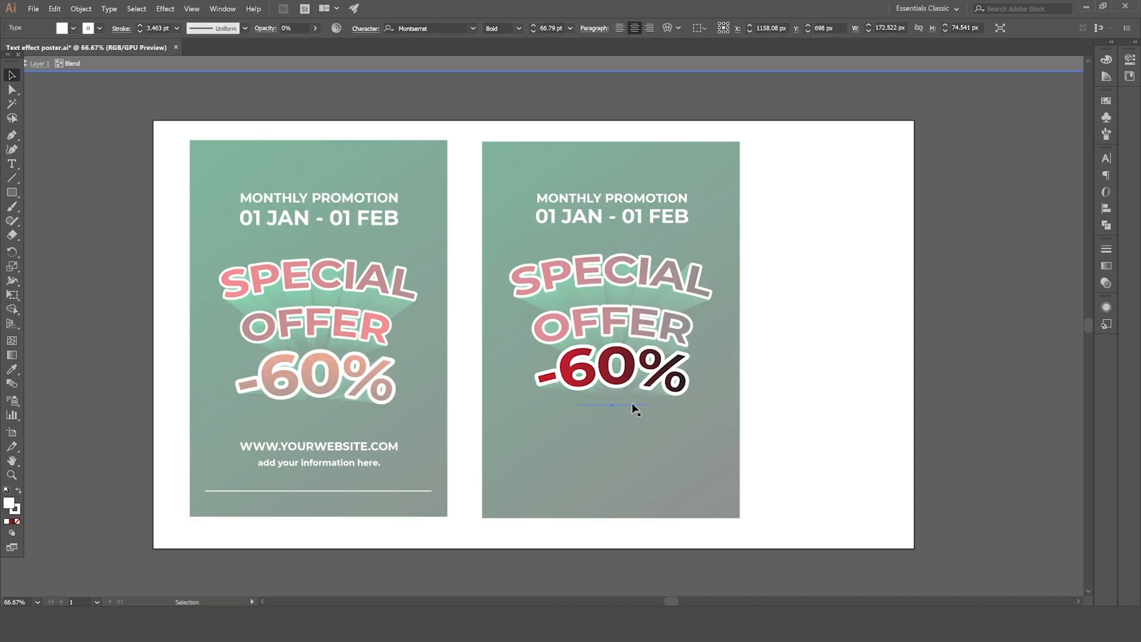
pyautogui.doubleClick(828, 382)
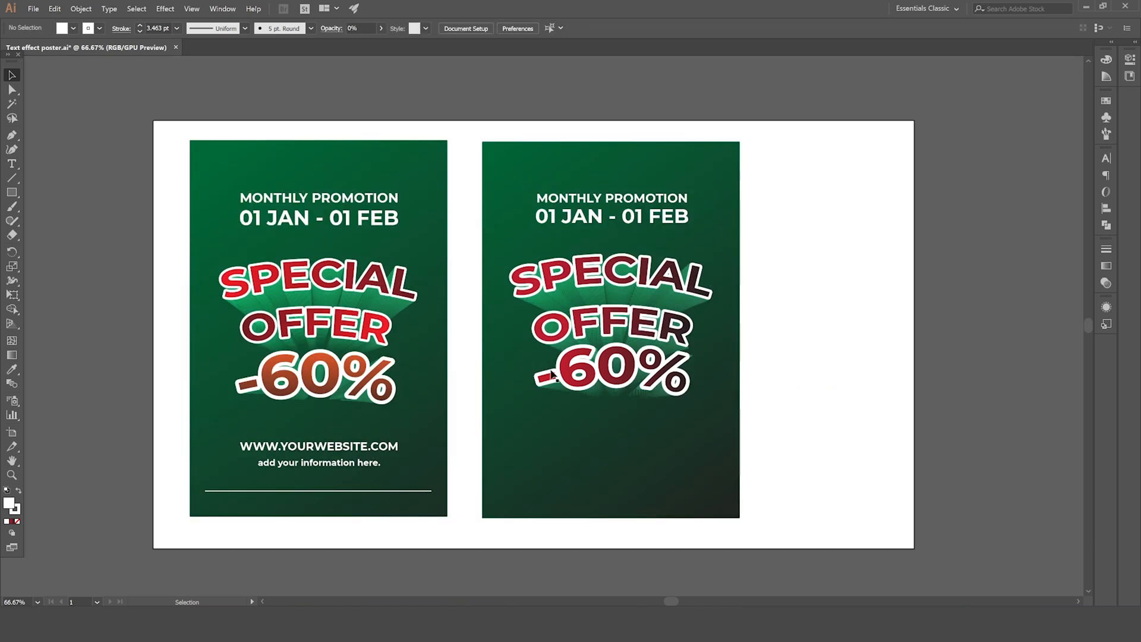
# Step: Move the "-60%" blend down slightly to Y about 672 px, away from "OFFER", and deselect everything
pyautogui.click(598, 372)
pyautogui.moveTo(628, 372); pyautogui.dragTo(629, 379)
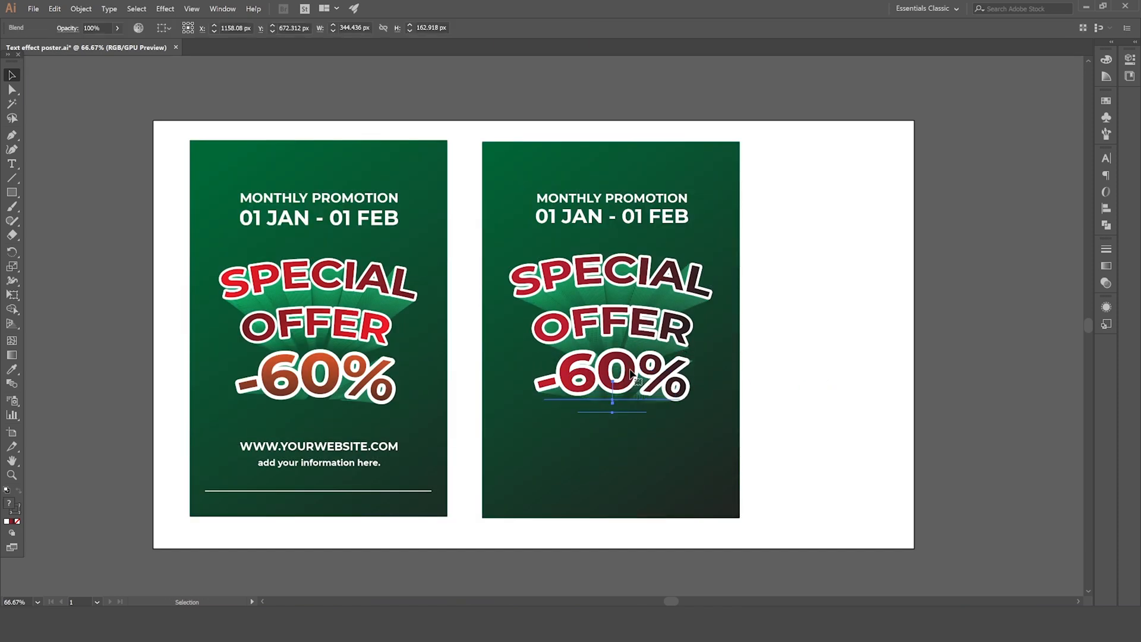
pyautogui.click(810, 361)
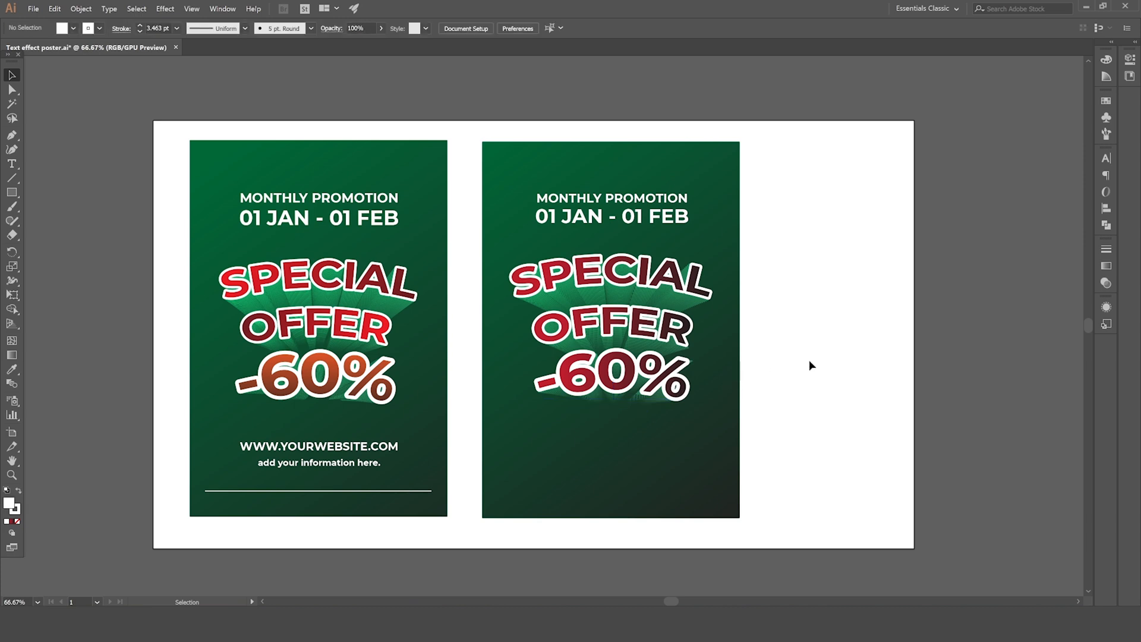
pyautogui.click(594, 328)
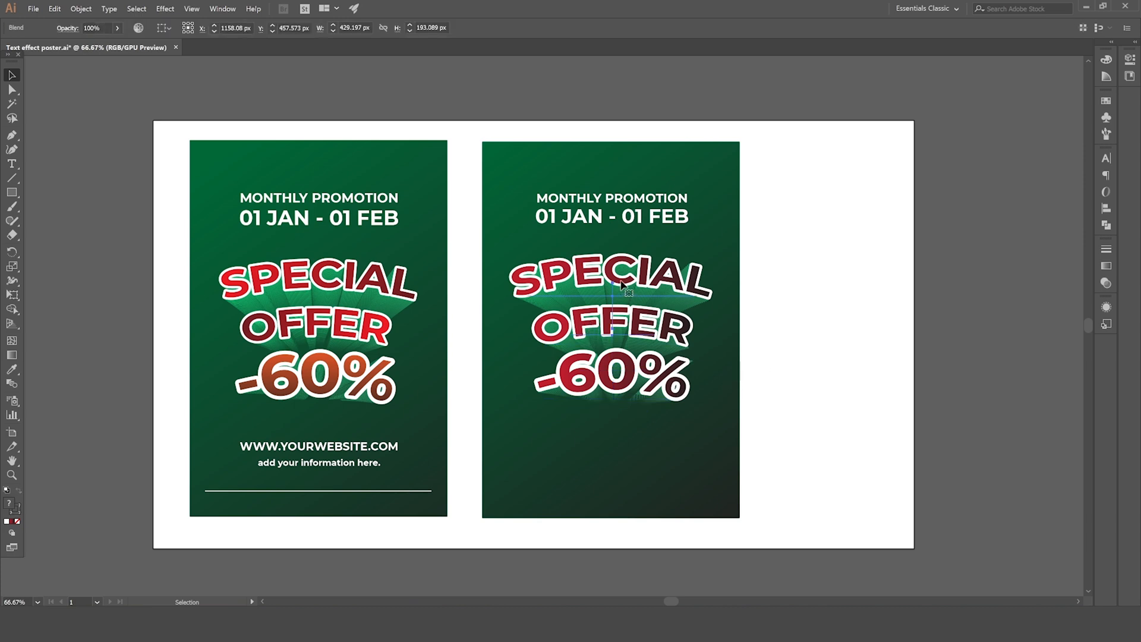
pyautogui.click(853, 381)
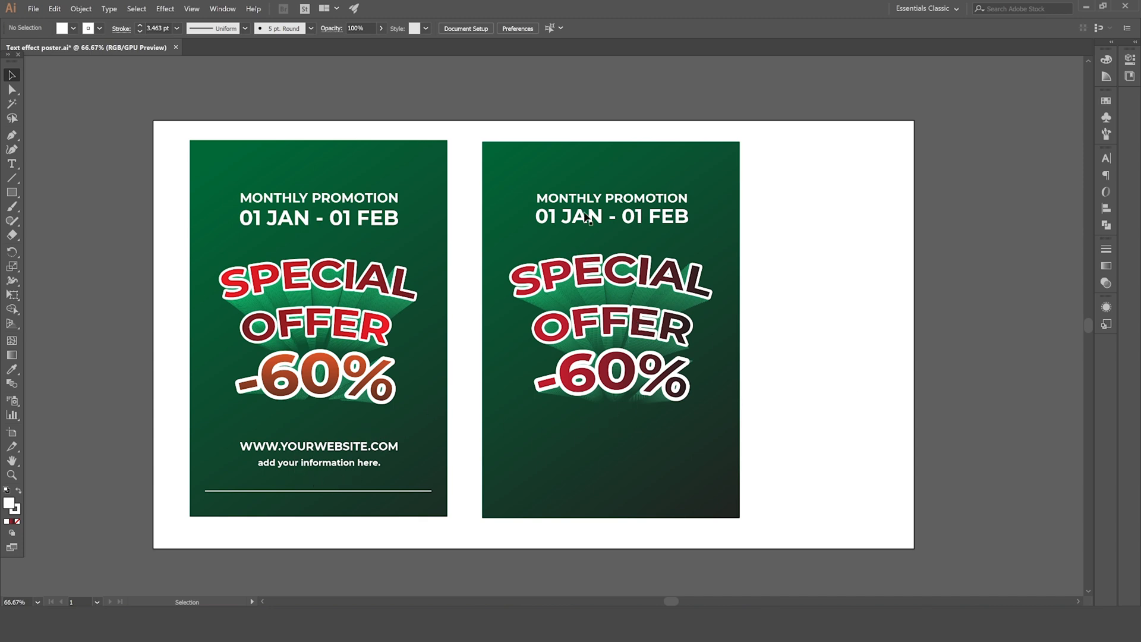
pyautogui.click(601, 204)
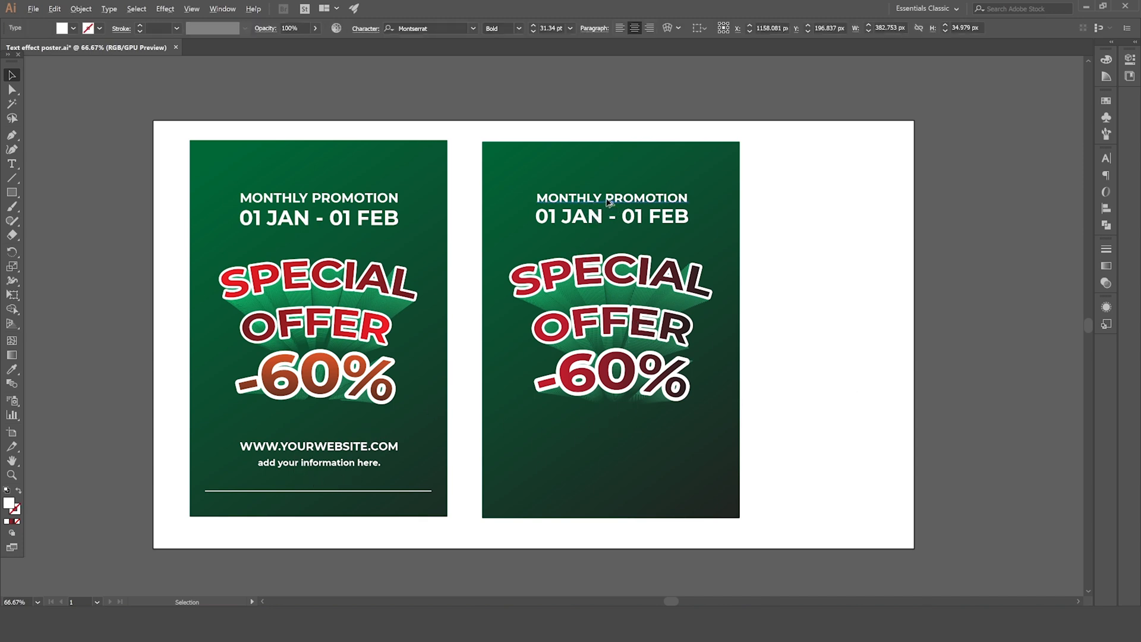
pyautogui.moveTo(608, 202); pyautogui.dragTo(617, 449)
pyautogui.press('t')
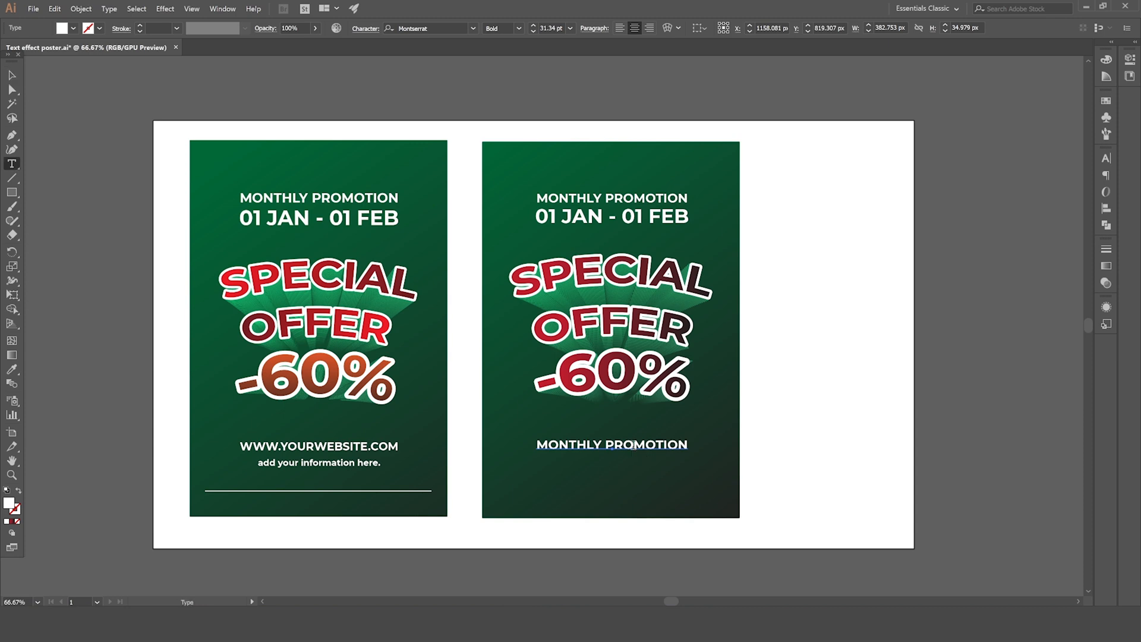
pyautogui.moveTo(685, 444); pyautogui.dragTo(520, 443)
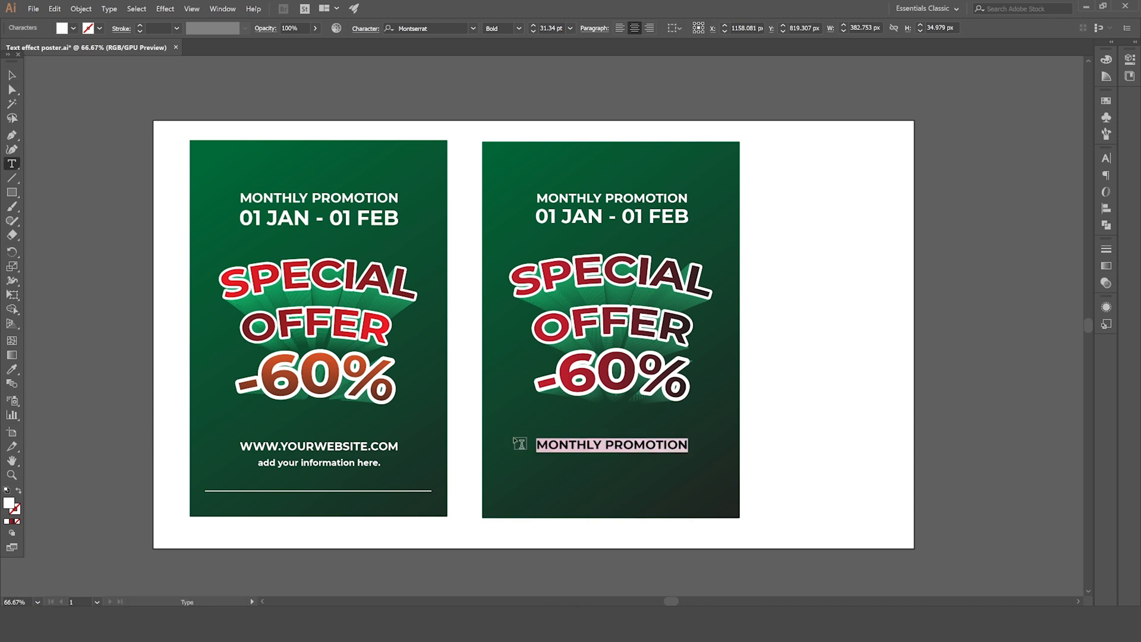
pyautogui.write('WWW>')
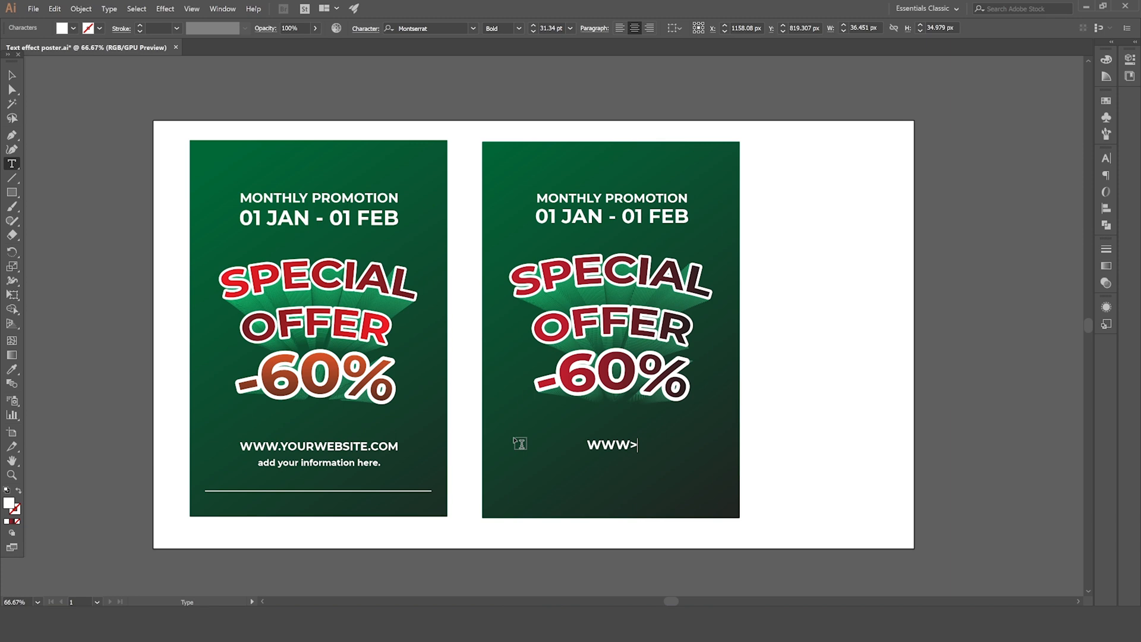
pyautogui.press('BackSpace')
pyautogui.write('.YOURW')
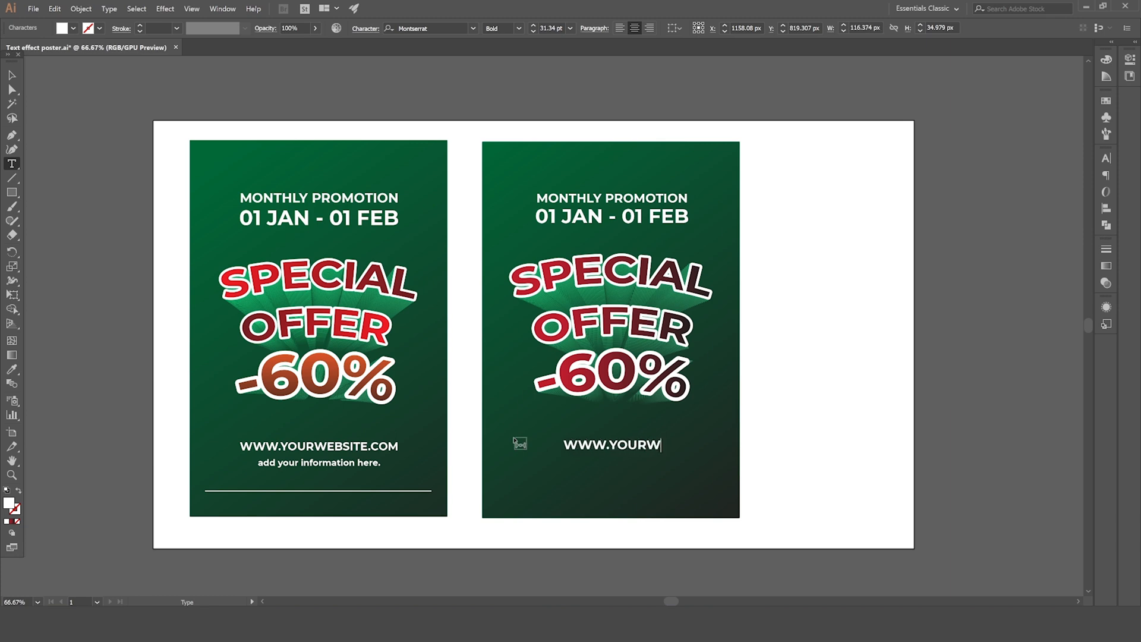
pyautogui.write('EBSITE>C')
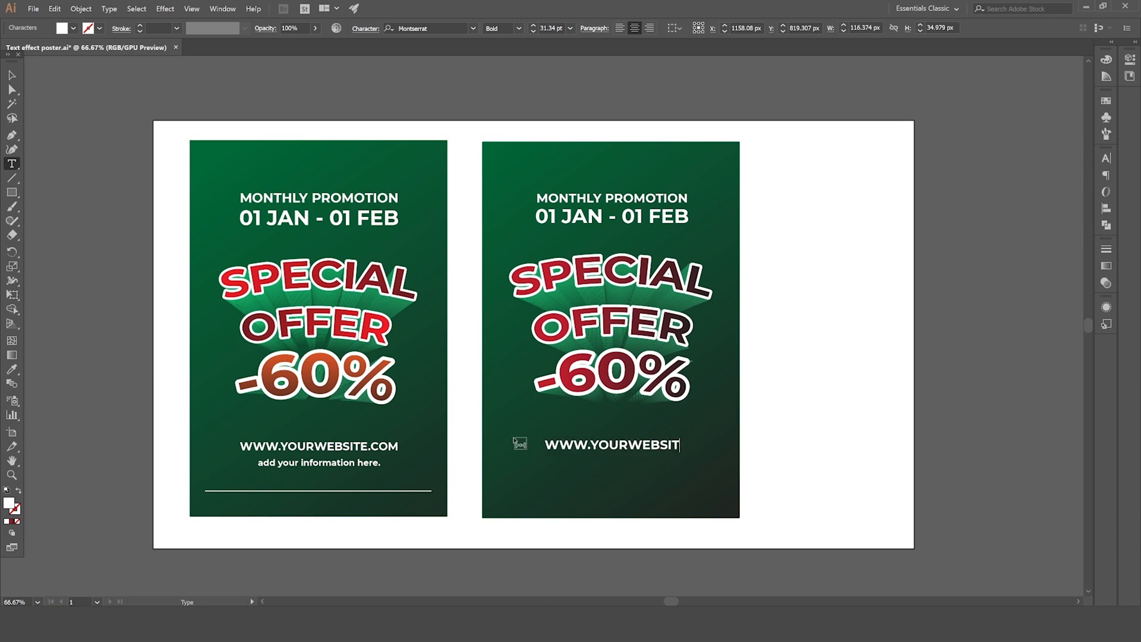
pyautogui.press('BackSpace')
pyautogui.press('BackSpace')
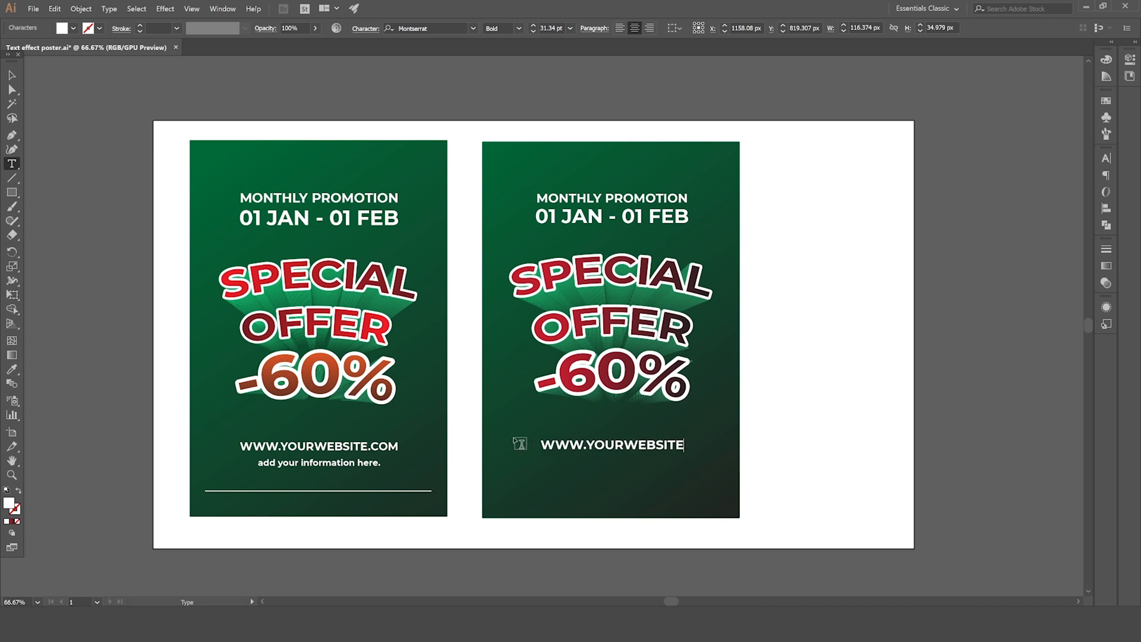
pyautogui.write('.COM')
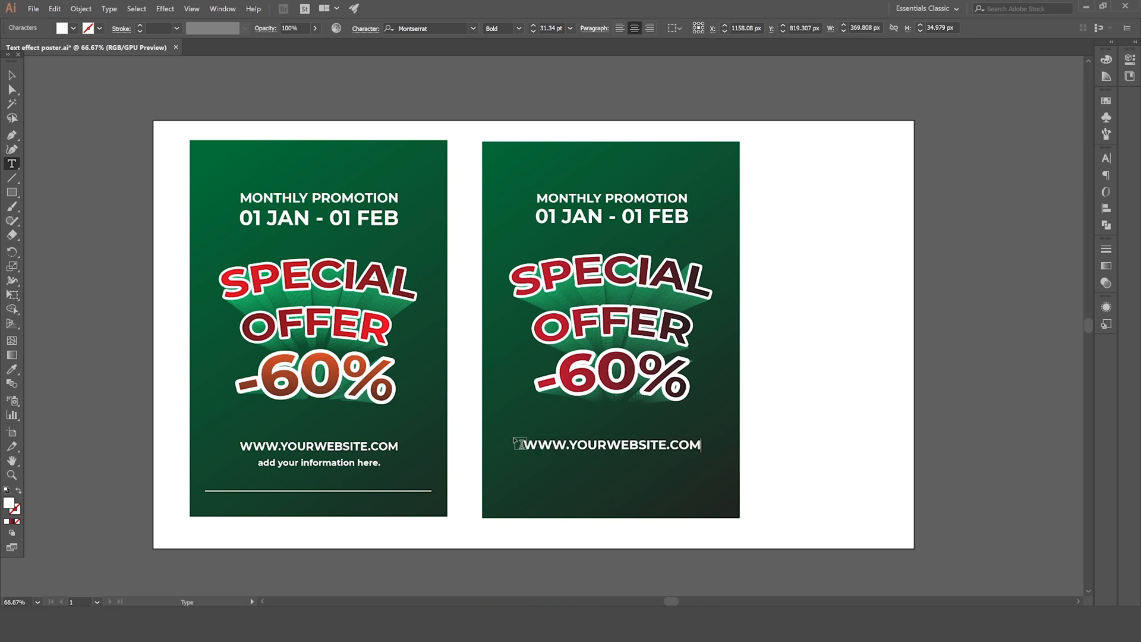
pyautogui.click(10, 75)
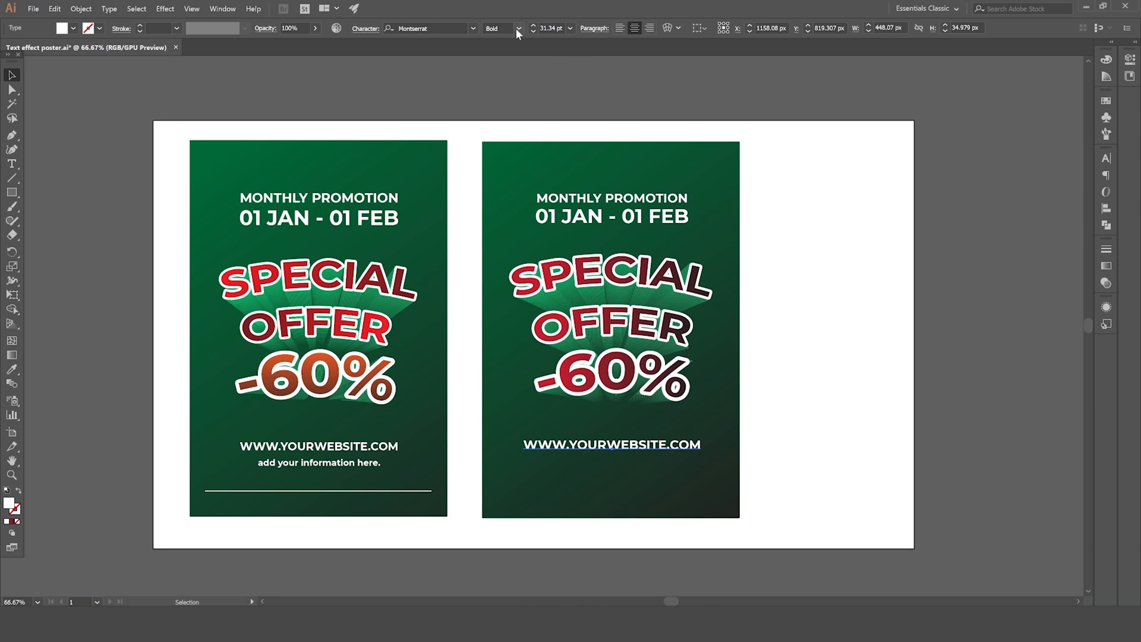
# Step: Reduce the website text's font size to 26 pt and nudge it up to Y about 813 px
pyautogui.click(534, 31)
pyautogui.click(533, 31)
pyautogui.click(533, 31)
pyautogui.click(533, 31)
pyautogui.click(533, 31)
pyautogui.click(533, 31)
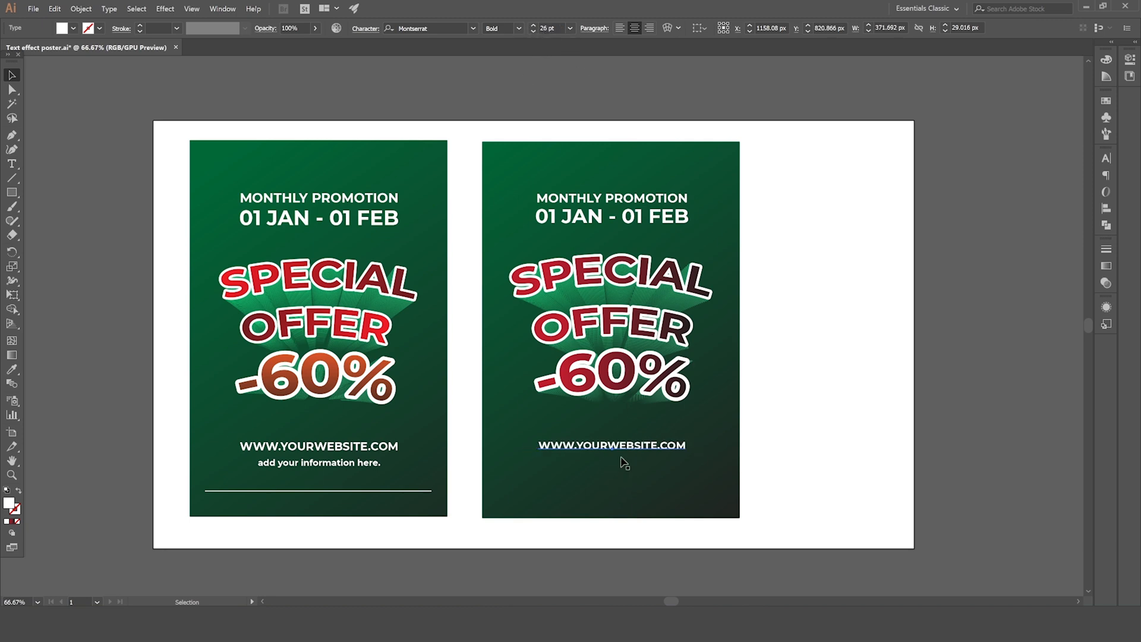
pyautogui.press('Up')
pyautogui.press('Up')
pyautogui.press('Up')
pyautogui.press('Up')
pyautogui.press('Up')
pyautogui.press('Up')
pyautogui.press('Up')
pyautogui.press('Up')
pyautogui.press('Up')
pyautogui.press('Up')
pyautogui.press('Up')
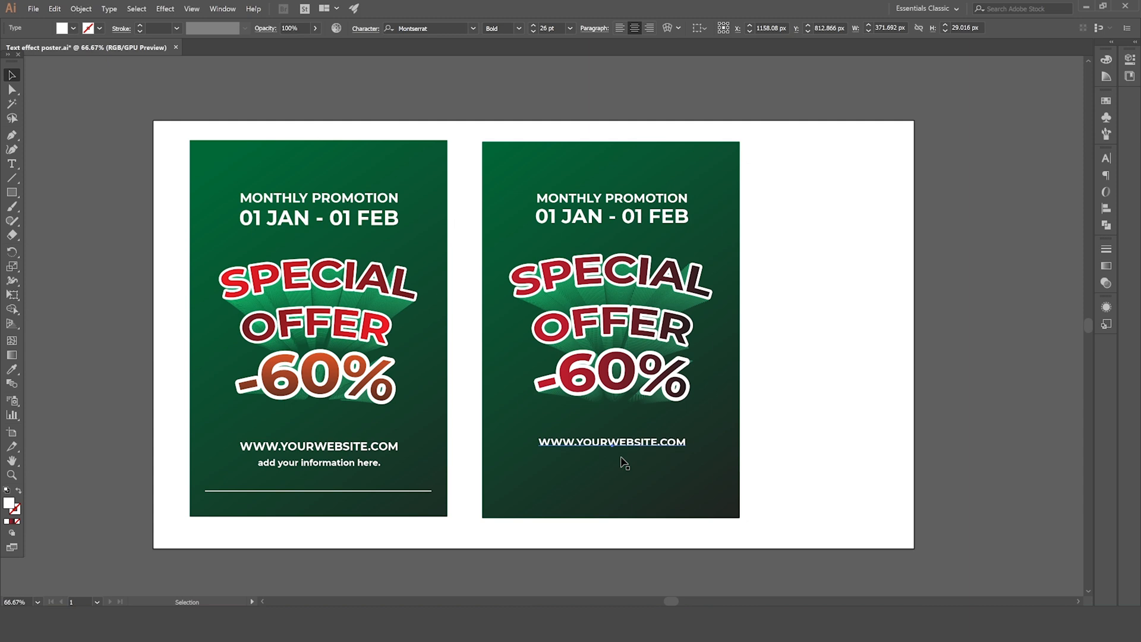
# Step: Duplicate the website text directly below itself at Y about 849 px and set the copy's font size to 20 pt
pyautogui.moveTo(659, 443); pyautogui.dragTo(659, 459)
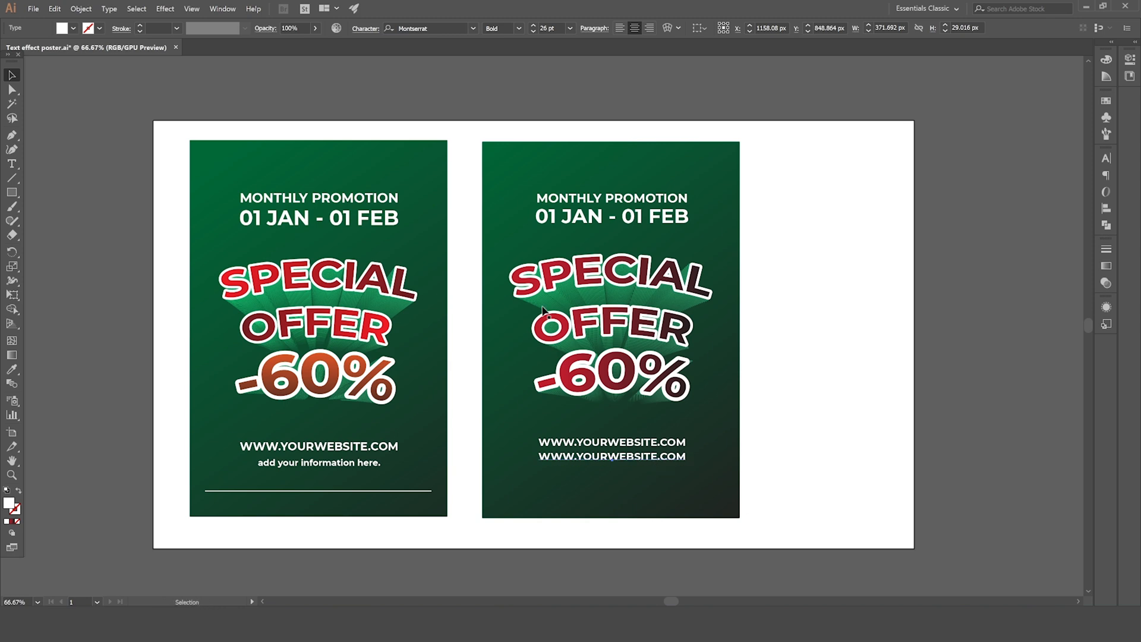
pyautogui.click(537, 31)
pyautogui.click(537, 31)
pyautogui.click(536, 31)
pyautogui.click(537, 31)
pyautogui.click(536, 31)
pyautogui.click(536, 31)
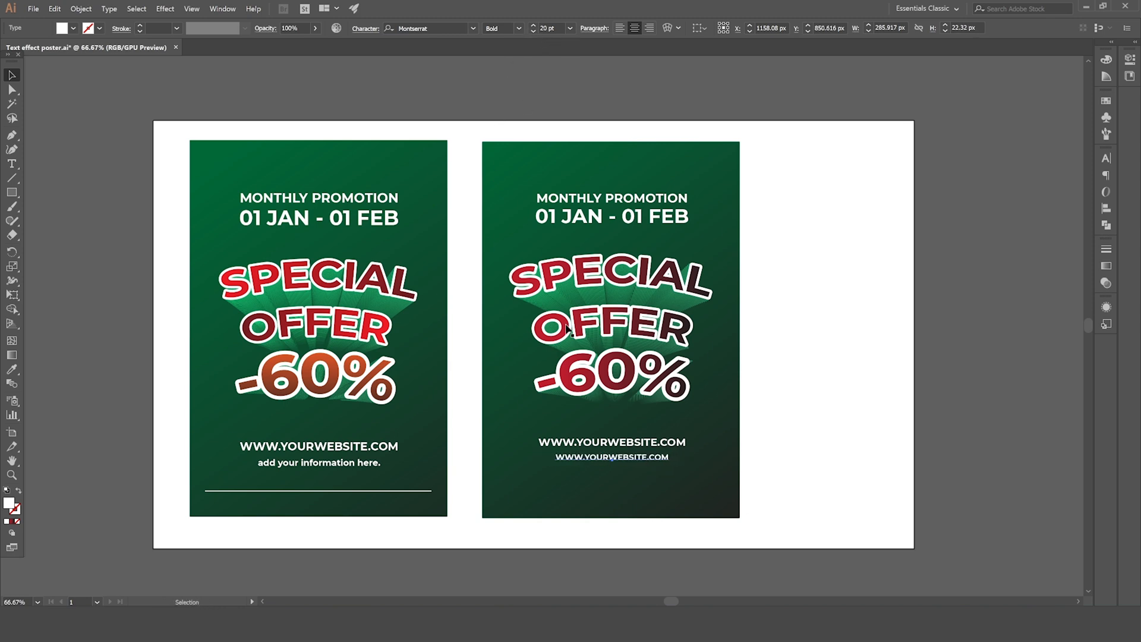
# Step: Replace the text of the small line below the website address with "add your information here."
pyautogui.doubleClick(629, 457)
pyautogui.moveTo(629, 456); pyautogui.dragTo(616, 456)
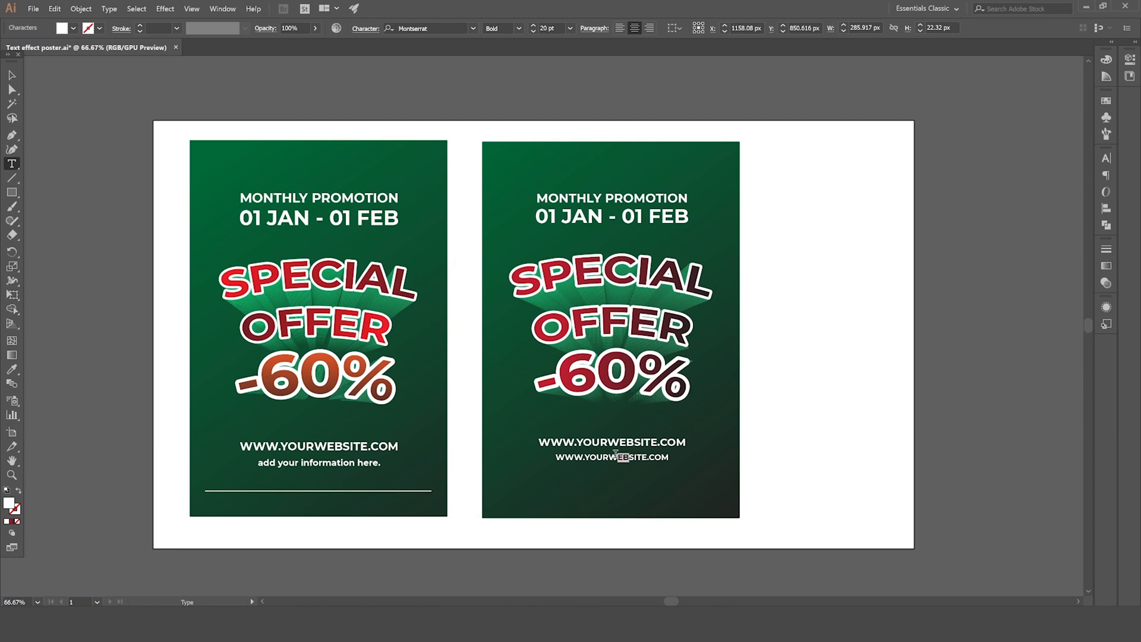
pyautogui.tripleClick(615, 455)
pyautogui.press('BackSpace')
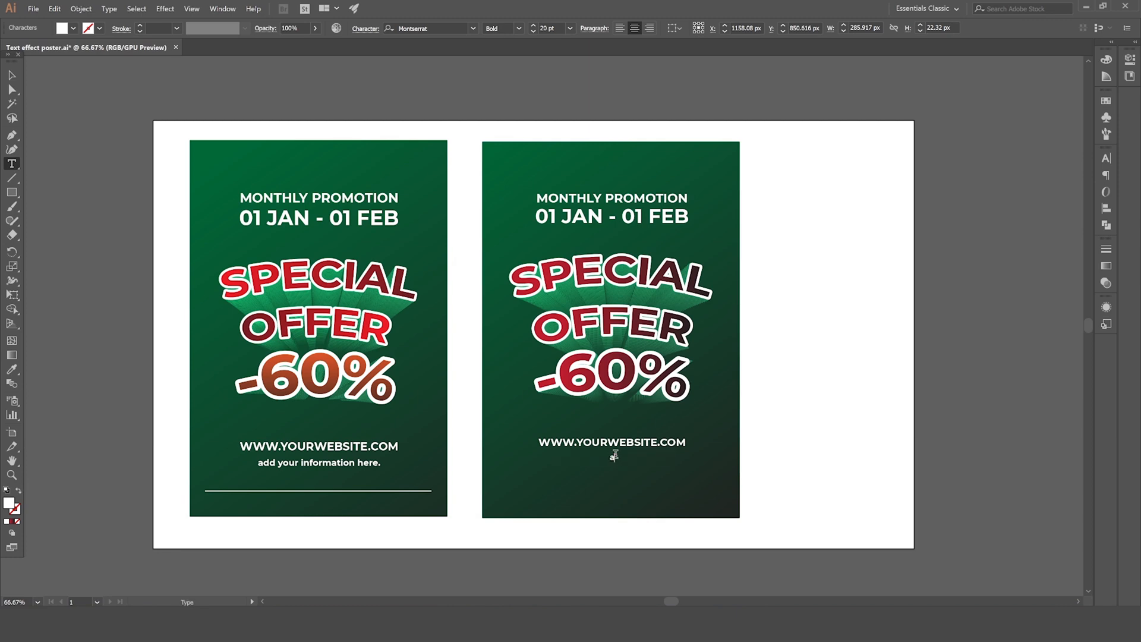
pyautogui.write('add your information here.')
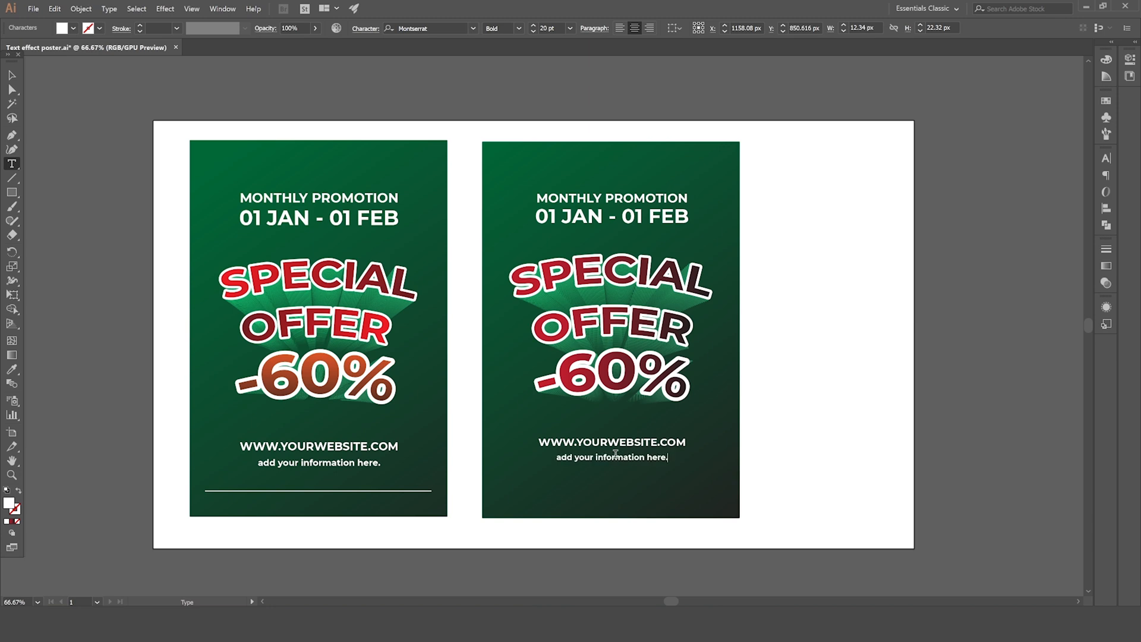
pyautogui.click(11, 75)
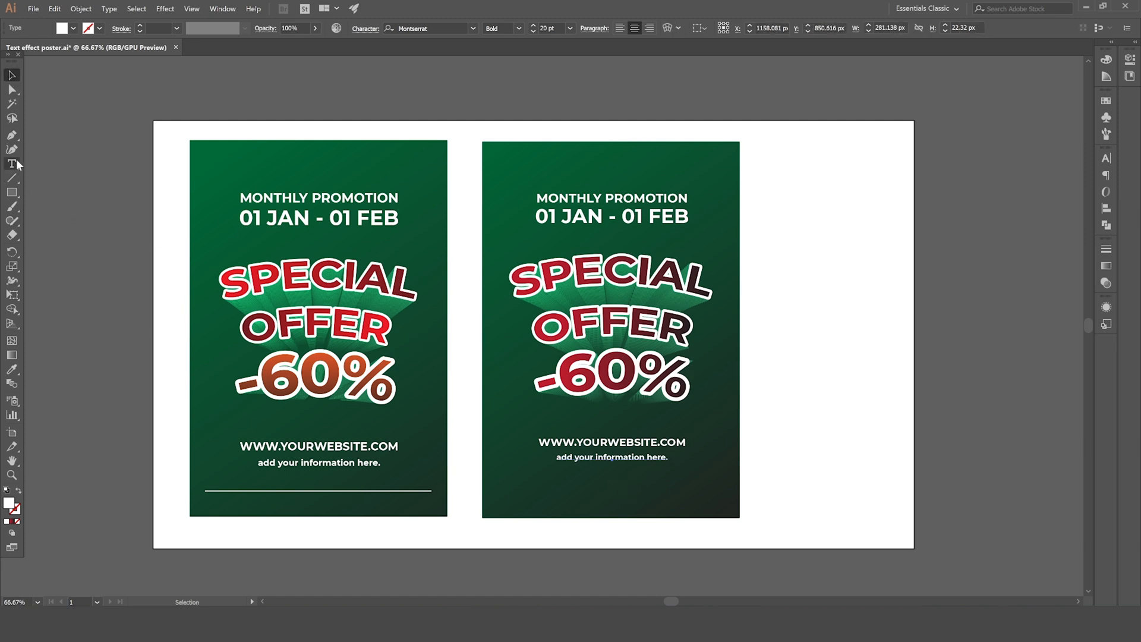
# Step: Draw a straight horizontal line about 586 px long with the Pen tool, below the information text at Y about 923 px
pyautogui.click(11, 135)
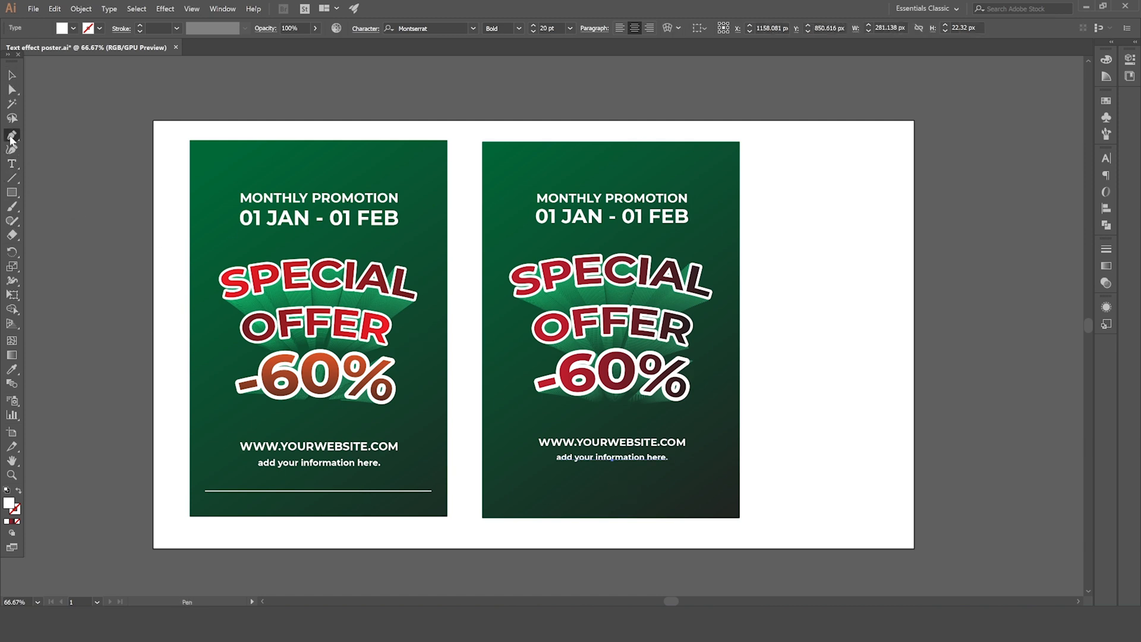
pyautogui.click(494, 486)
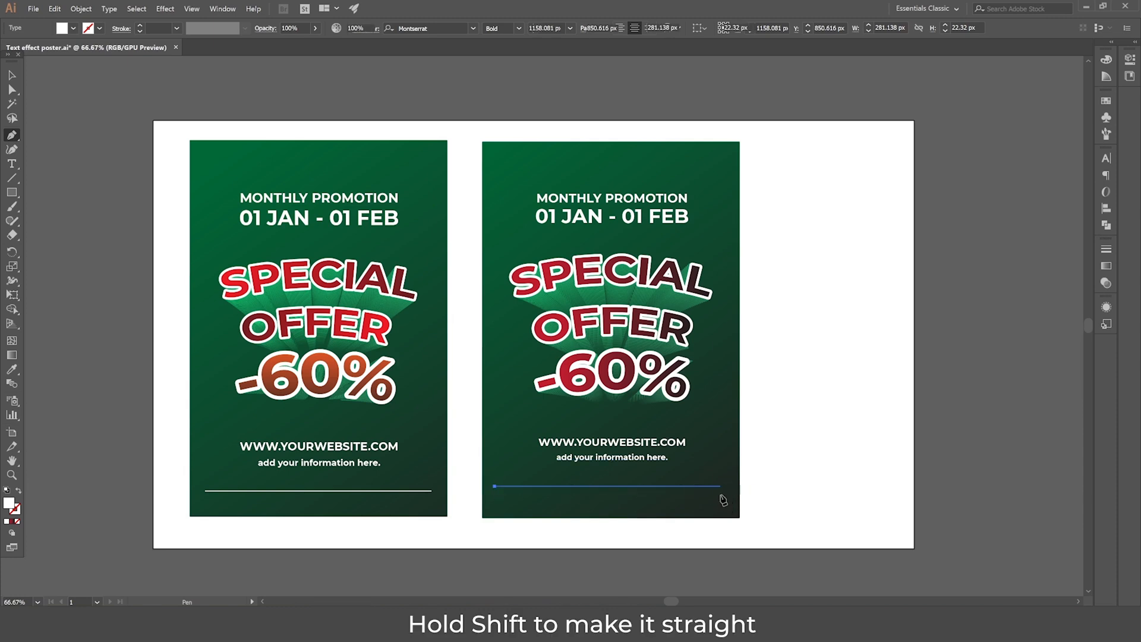
pyautogui.keyDown('shift'); pyautogui.click(726, 494); pyautogui.keyUp('shift')
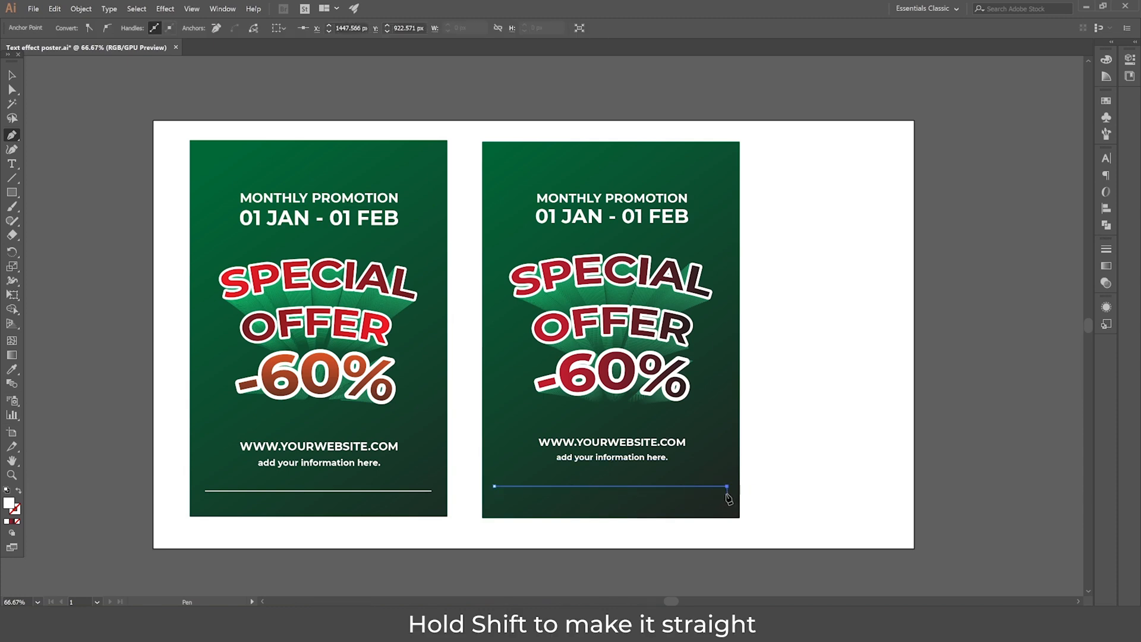
pyautogui.click(13, 73)
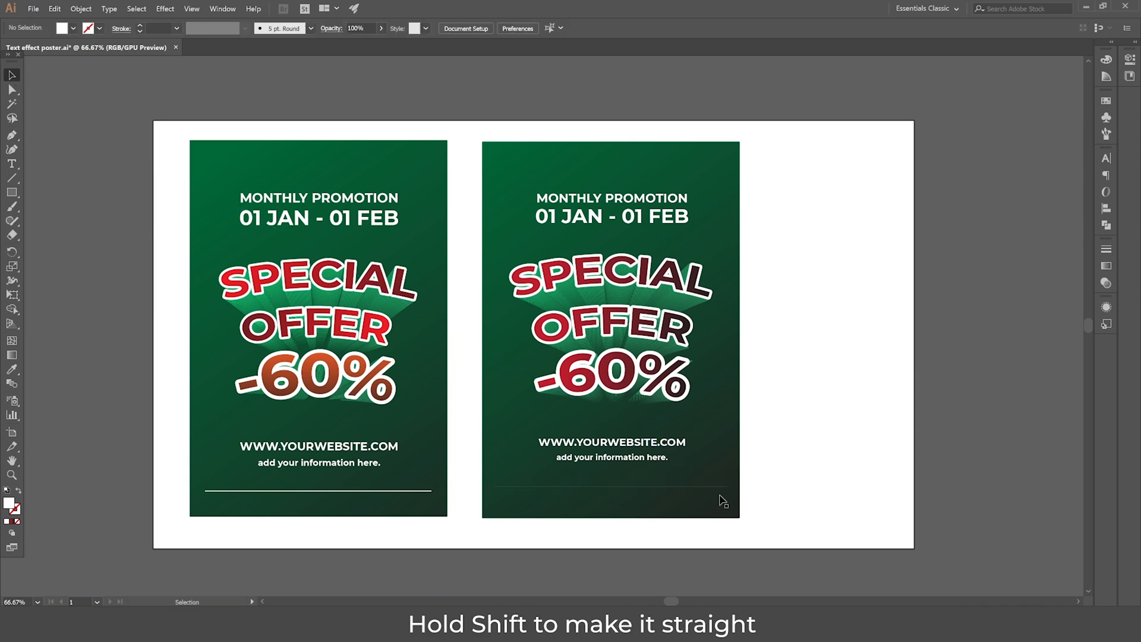
# Step: Remove the new line's fill, give it a white stroke, and deselect it
pyautogui.click(691, 487)
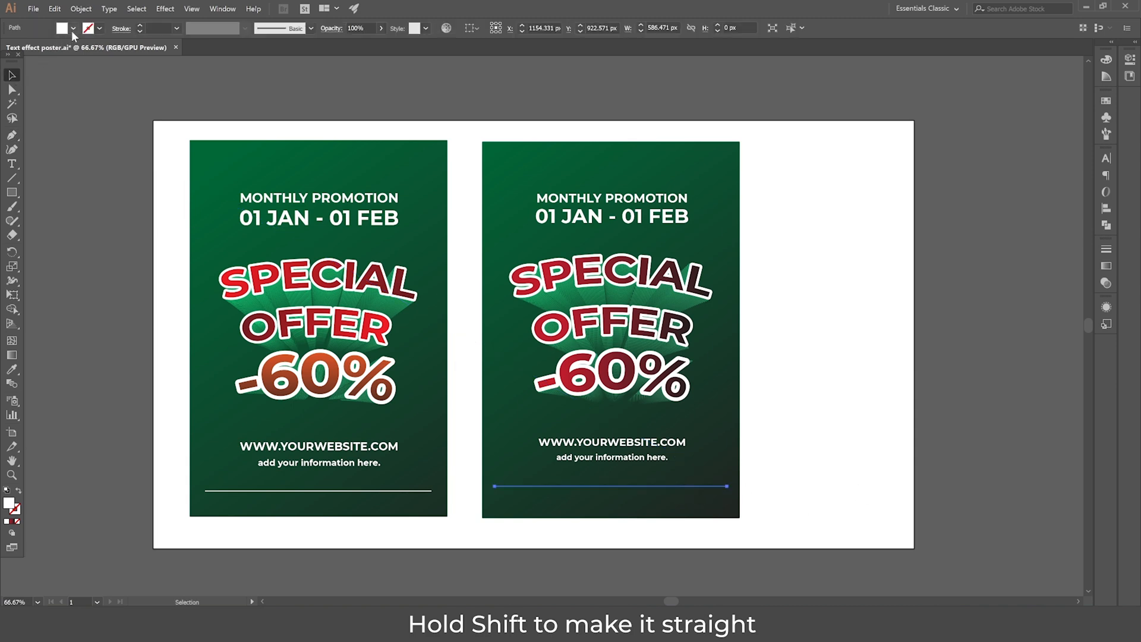
pyautogui.click(72, 29)
pyautogui.click(8, 48)
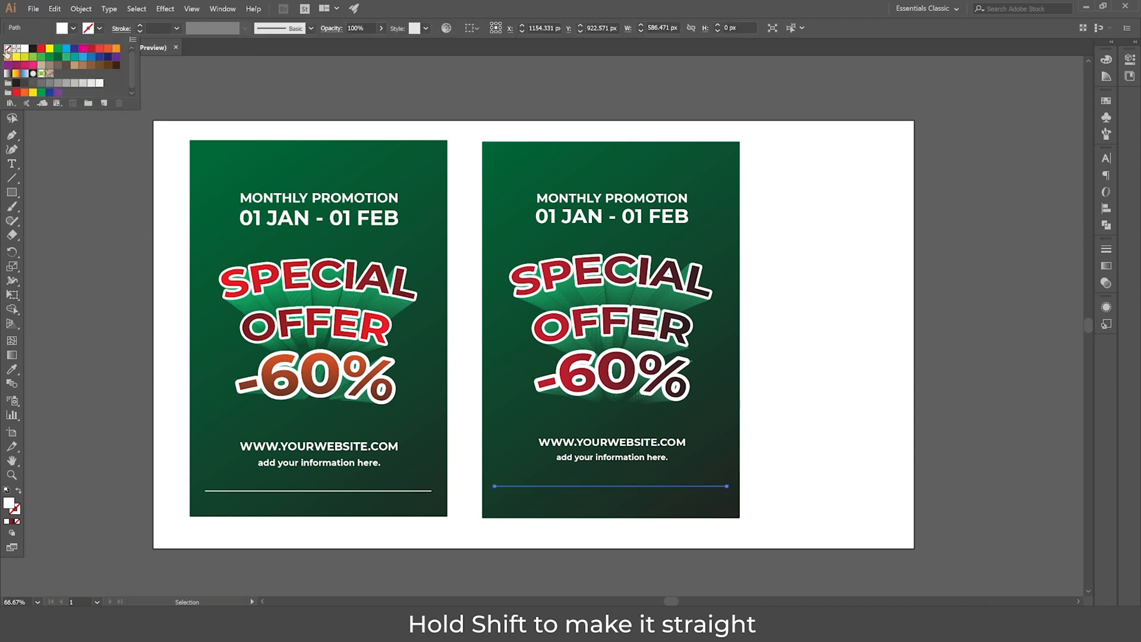
pyautogui.click(99, 28)
pyautogui.click(100, 28)
pyautogui.click(25, 48)
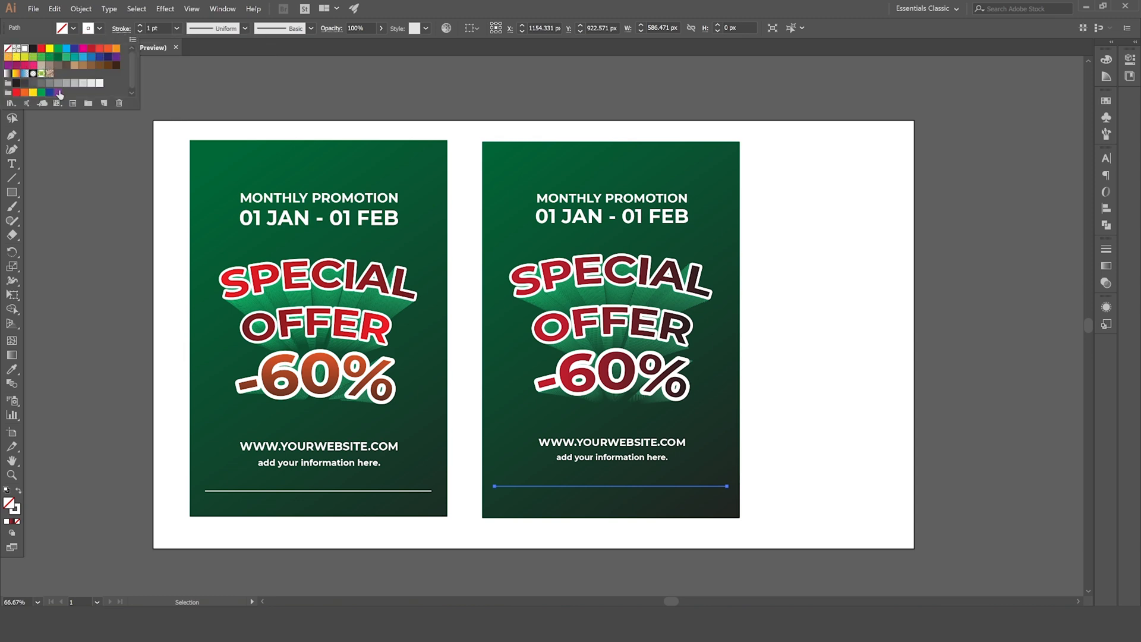
pyautogui.click(789, 448)
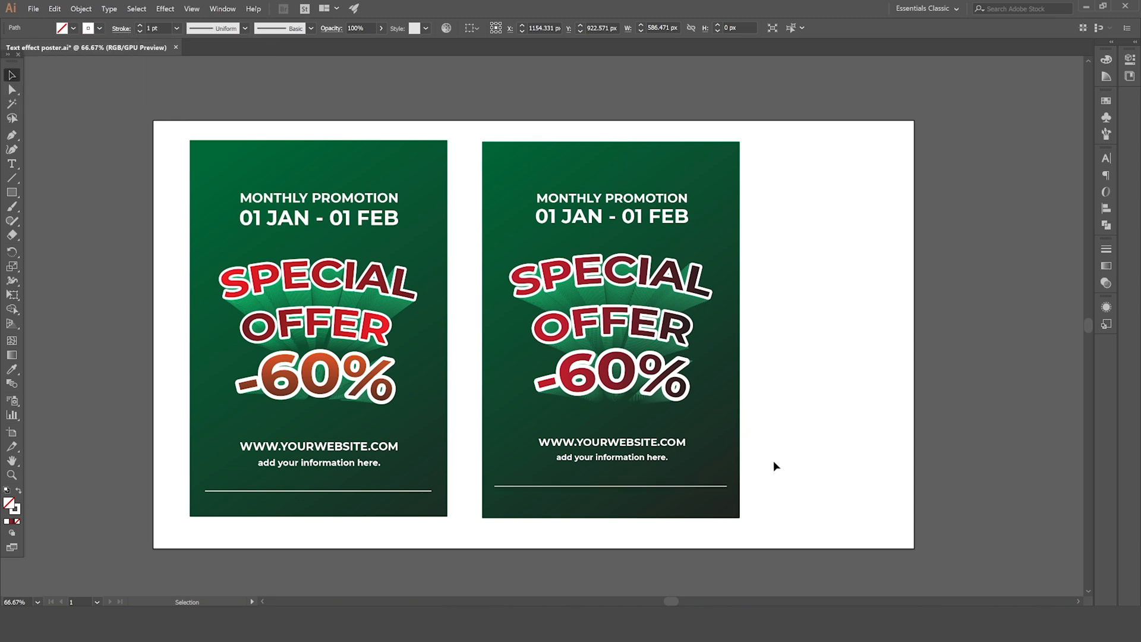
# Step: Thicken the white line's stroke to 3 pt and nudge the line down to Y about 926 px
pyautogui.click(565, 487)
pyautogui.click(141, 25)
pyautogui.click(140, 26)
pyautogui.click(823, 413)
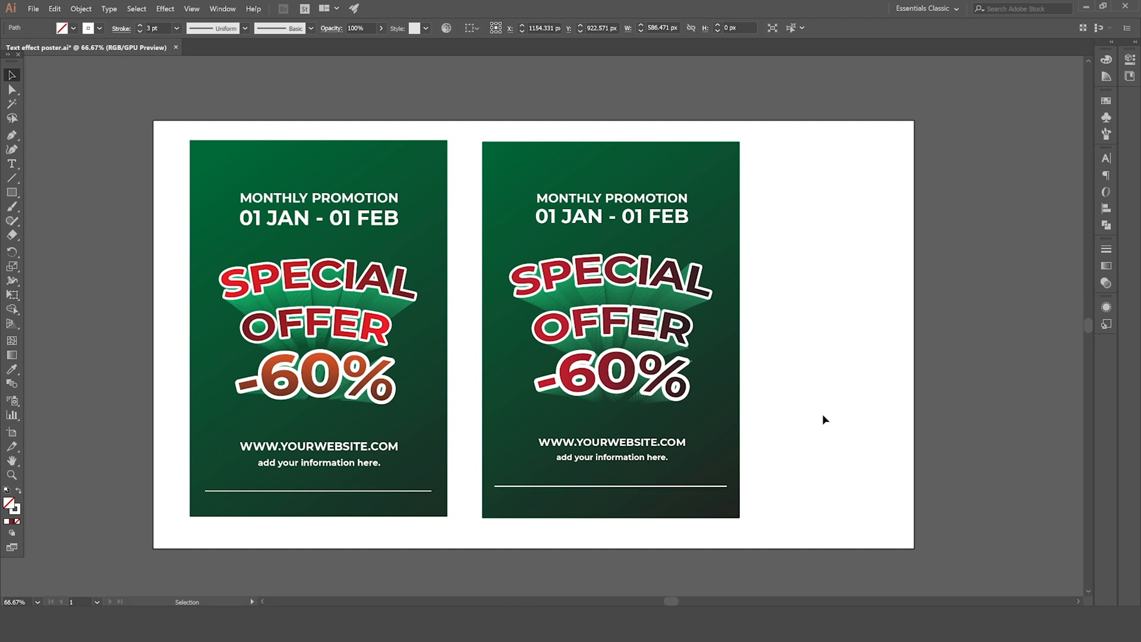
pyautogui.click(676, 488)
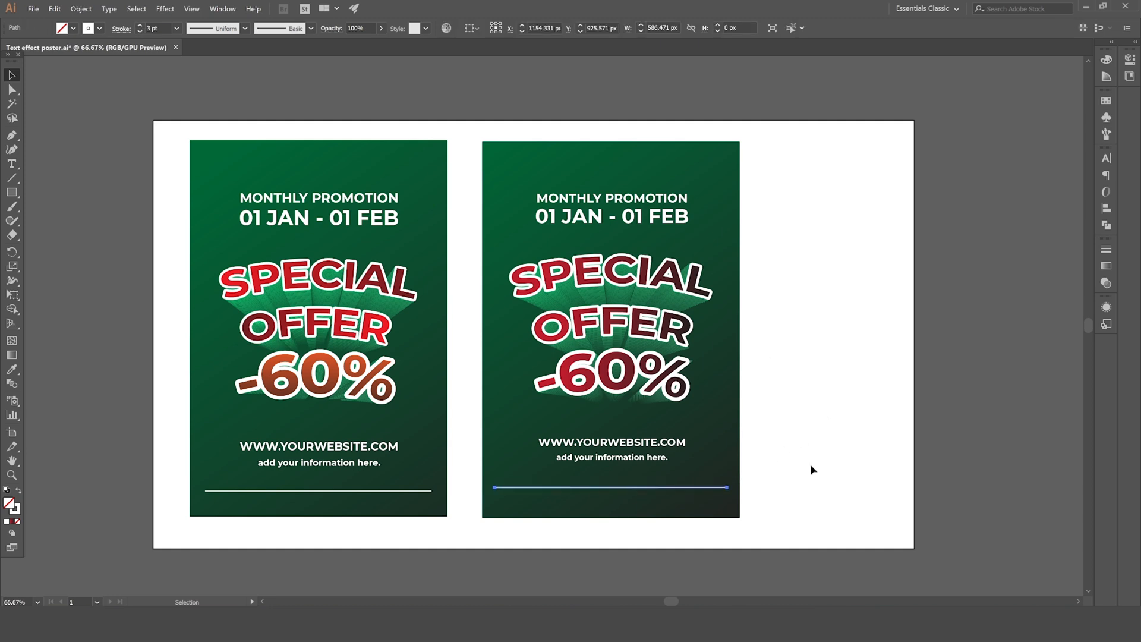
pyautogui.click(811, 465)
# Step: Group all objects of the recreated poster, including its background, and deselect the group
pyautogui.moveTo(476, 129); pyautogui.dragTo(828, 551)
pyautogui.rightClick(294, 223)
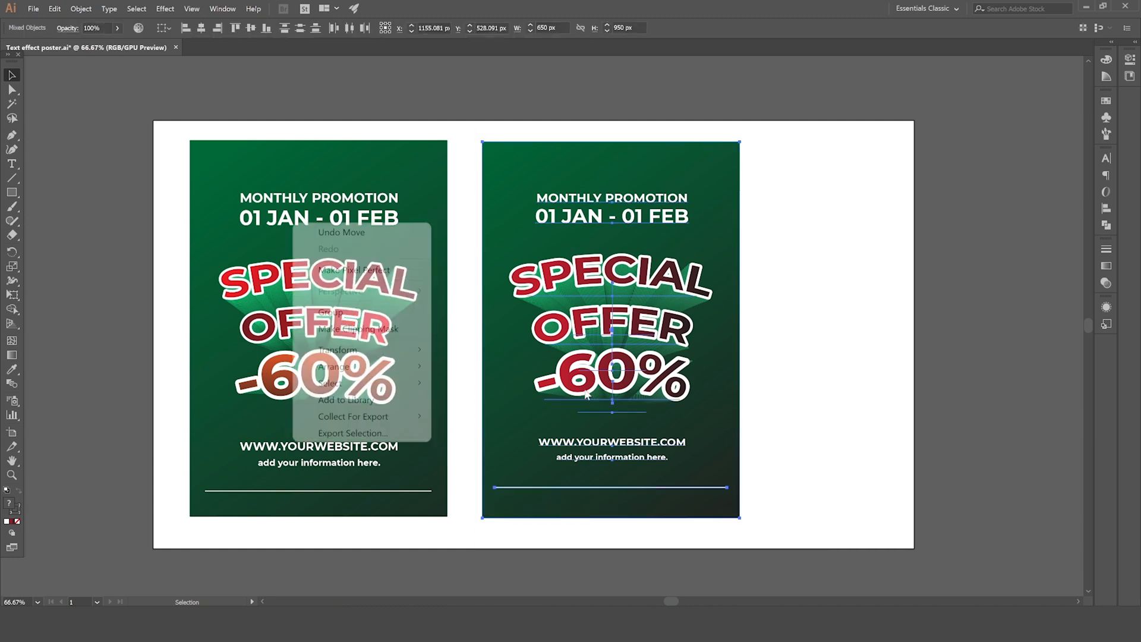
pyautogui.click(359, 328)
pyautogui.click(821, 336)
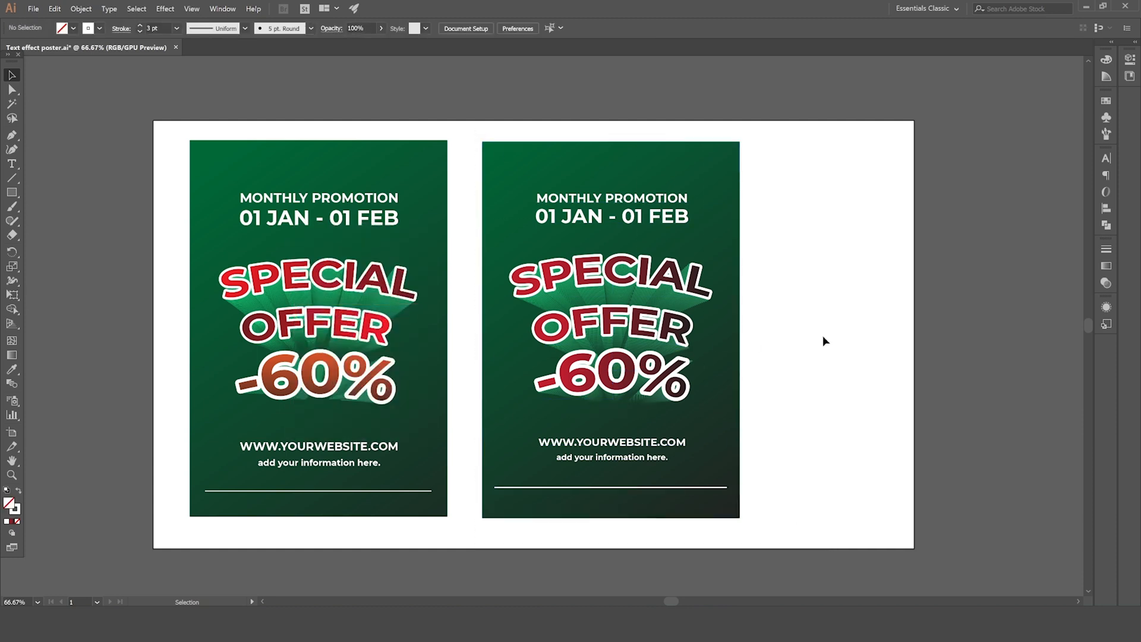